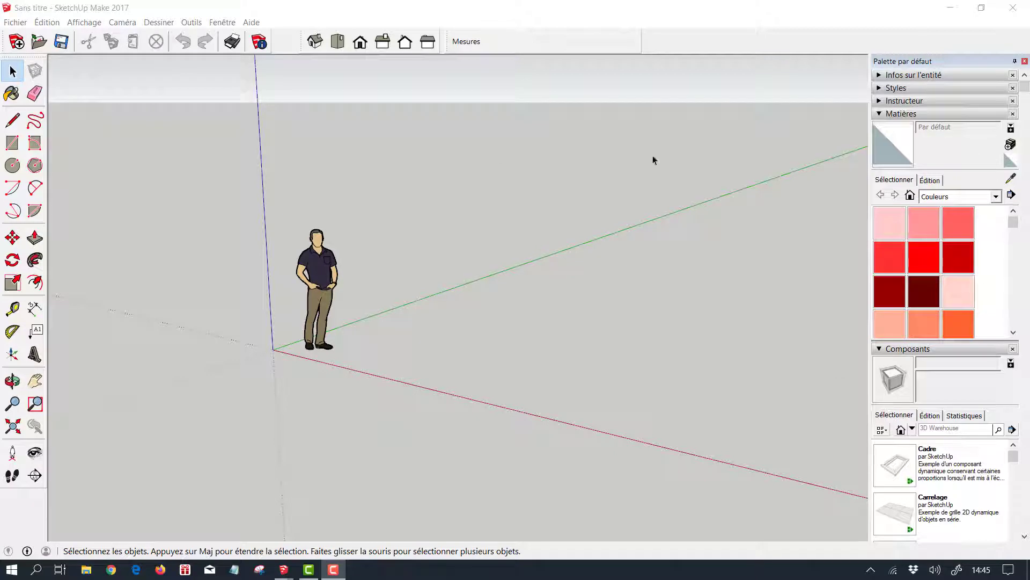
# - Delete the default human figure and draw a circle of about 2200 mm radius on the ground beside the origin
pyautogui.moveTo(268, 195); pyautogui.dragTo(399, 431)
pyautogui.press('Delete')
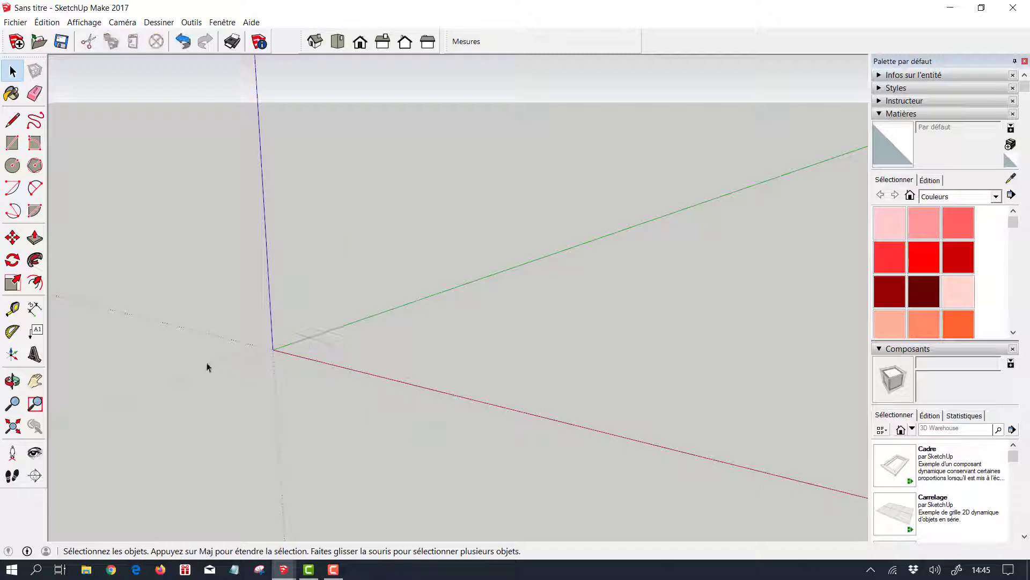
pyautogui.click(12, 165)
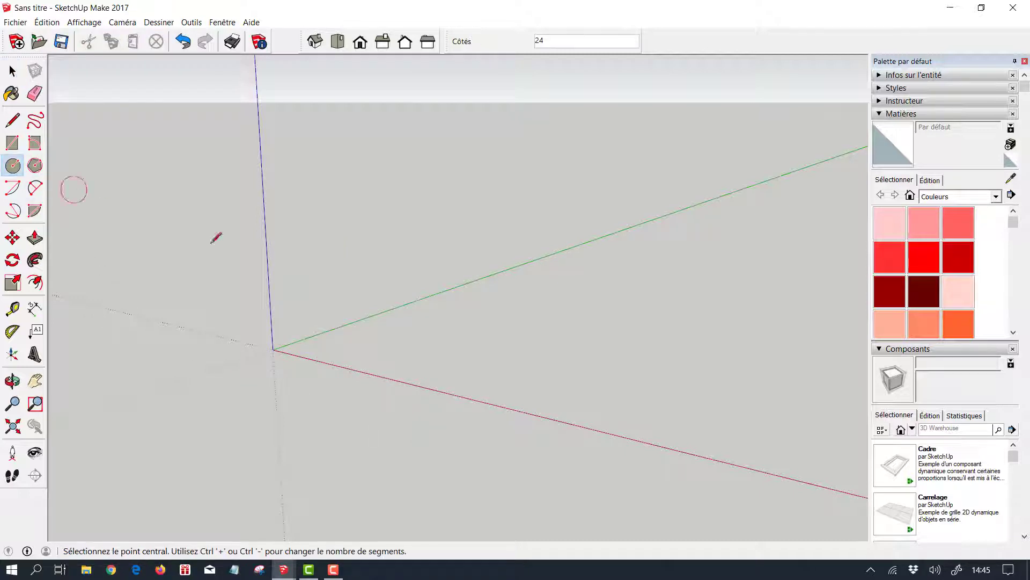
pyautogui.click(448, 349)
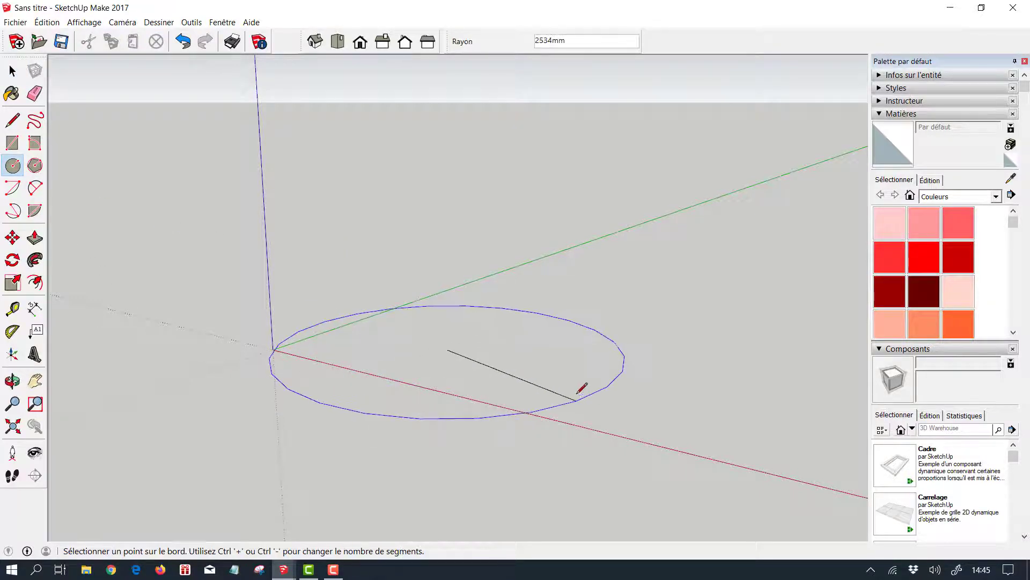
pyautogui.click(575, 384)
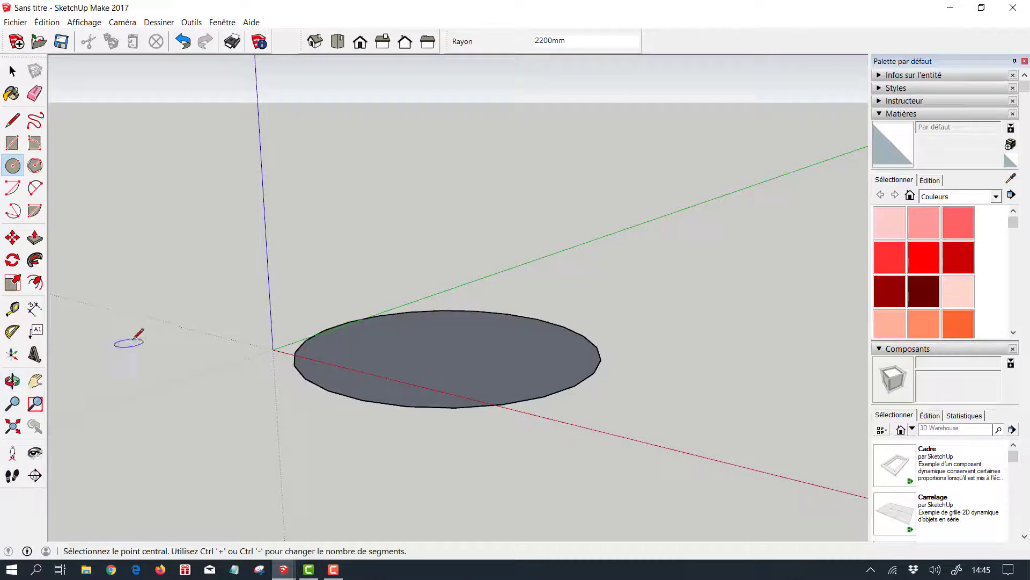
# - Draw a vertical semicircular arc rising about 2445 mm along the blue axis from the circle's centre, with a bulge of about 1223 mm
pyautogui.click(36, 188)
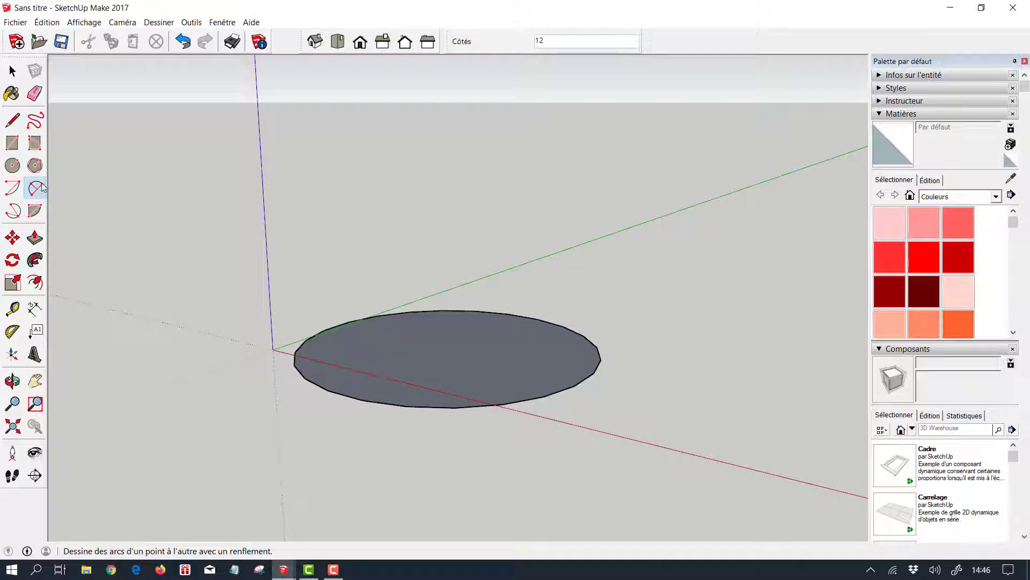
pyautogui.click(447, 350)
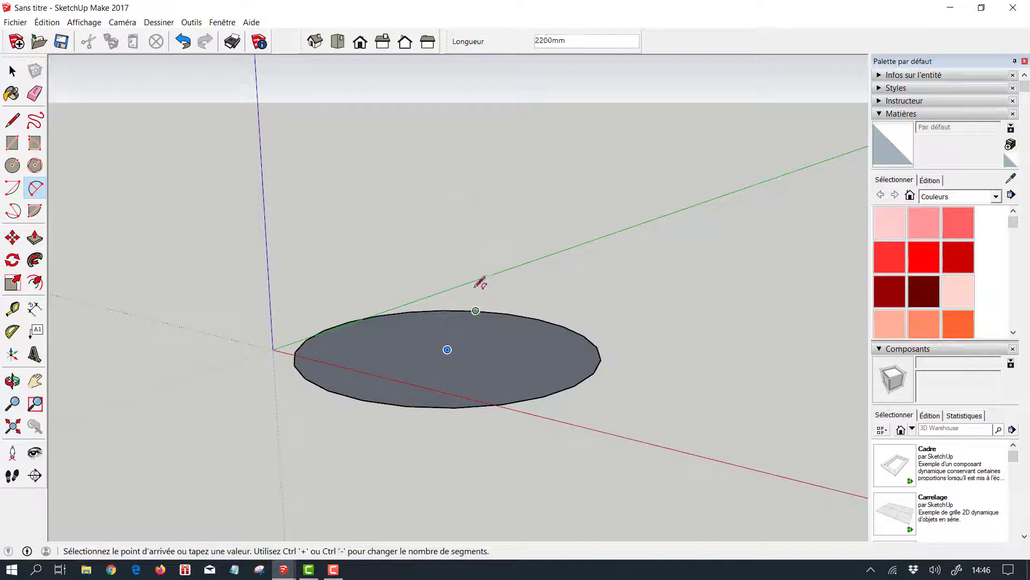
pyautogui.click(448, 181)
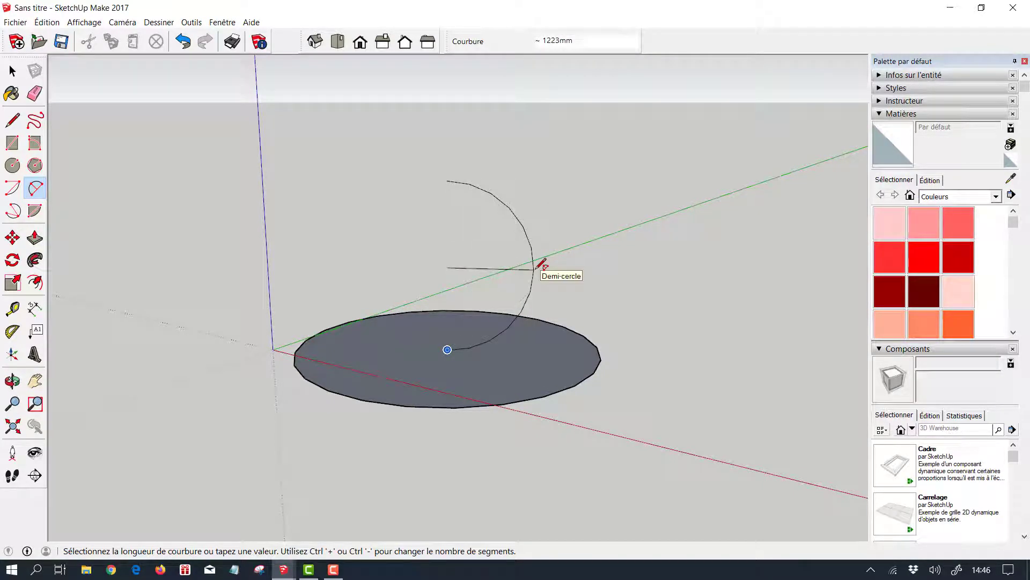
pyautogui.click(535, 268)
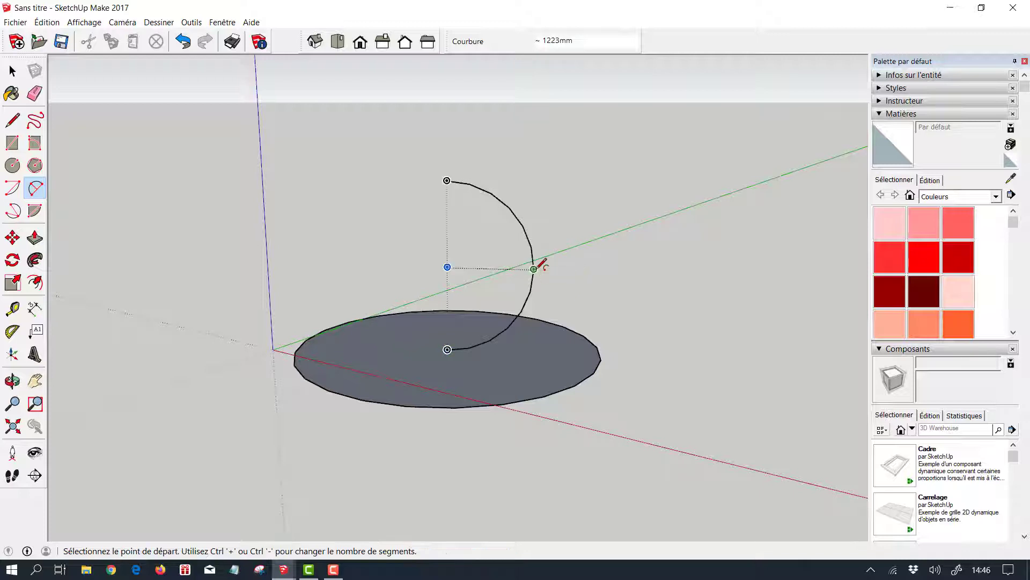
# - Close the semicircle into a face with a straight line from the arc's upper end to the circle's centre
pyautogui.click(15, 121)
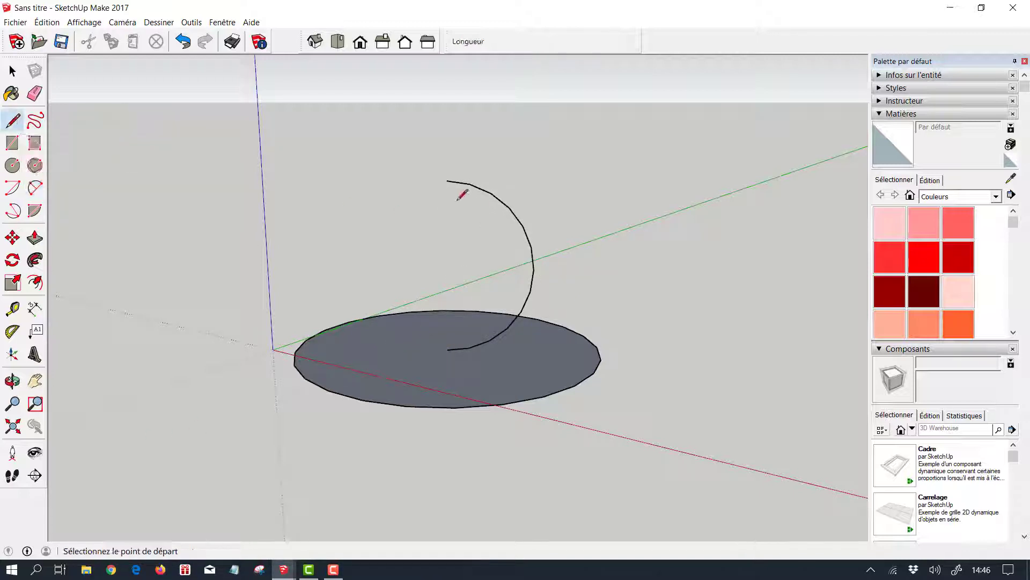
pyautogui.click(448, 180)
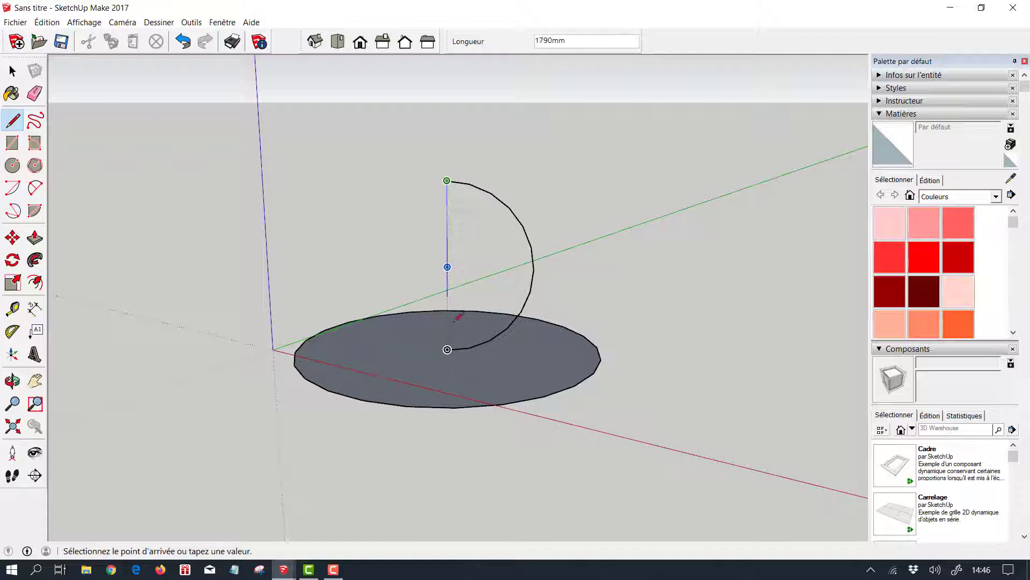
pyautogui.click(447, 350)
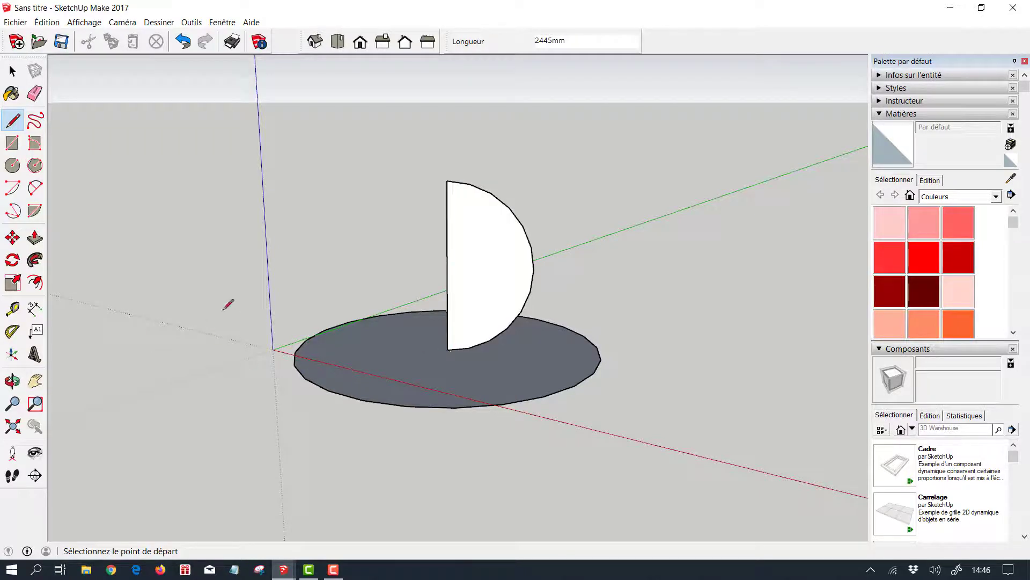
# - Sweep the half-disc face around the ground circle with Follow Me to form a sphere
pyautogui.click(35, 261)
pyautogui.click(480, 272)
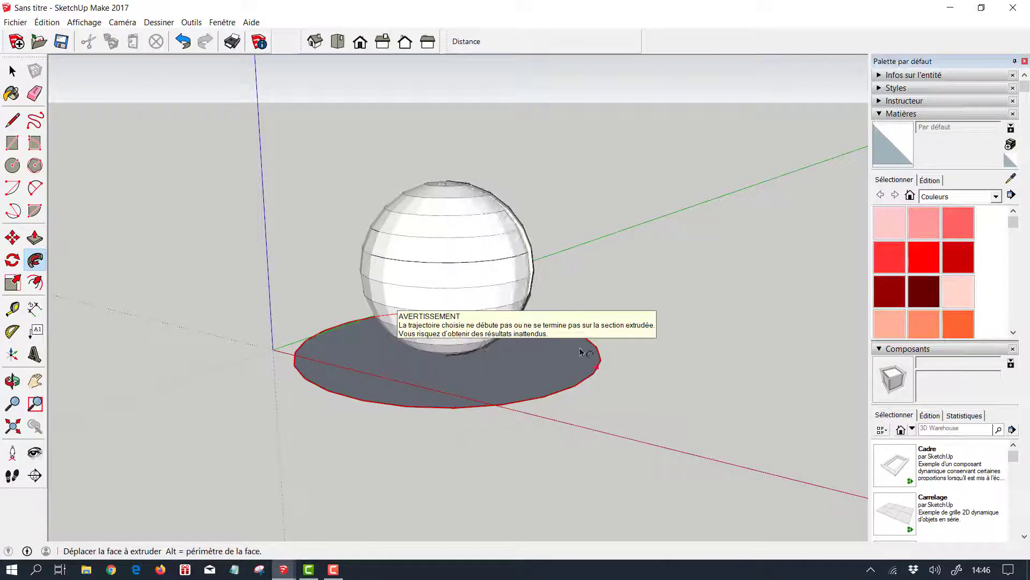
pyautogui.click(495, 302)
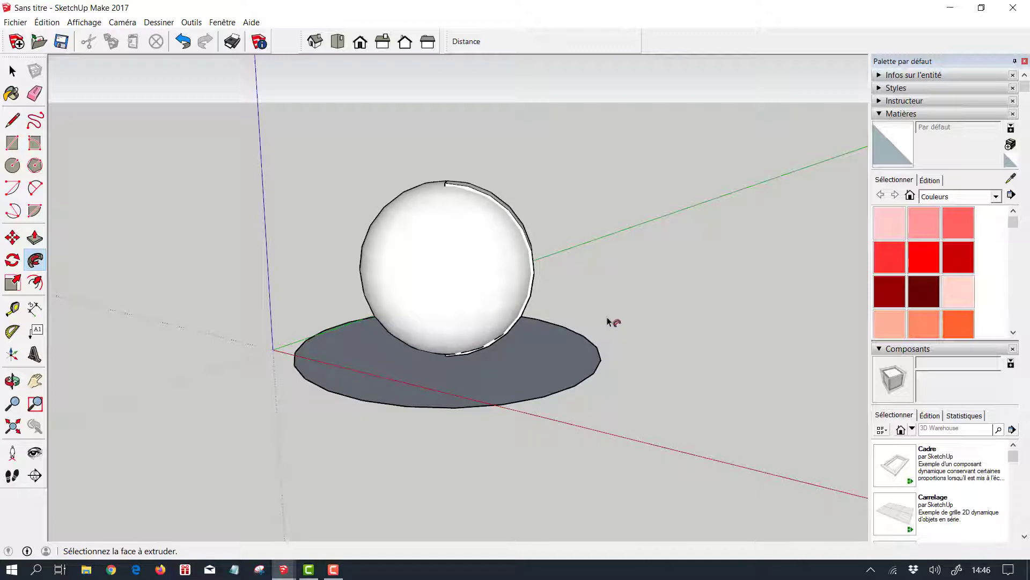
# - Delete the leftover seam edges near the top of the sphere one by one
pyautogui.click(13, 71)
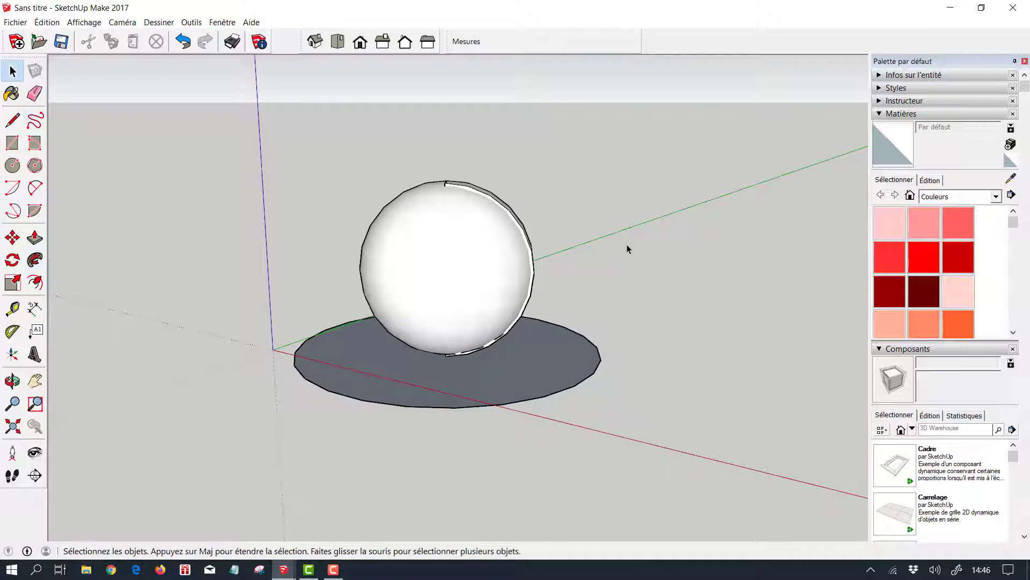
pyautogui.moveTo(628, 249); pyautogui.dragTo(277, 373, button='middle')
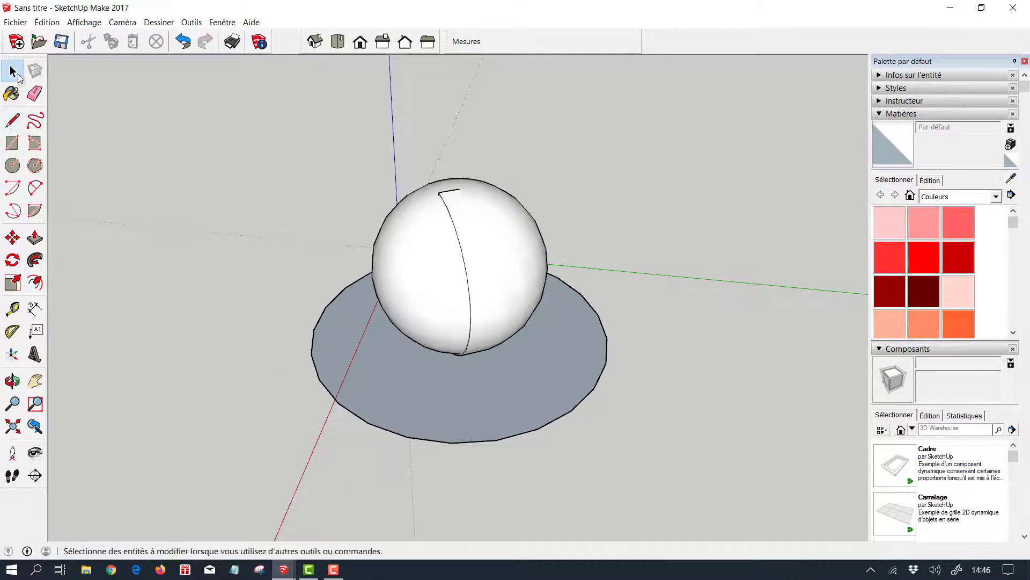
pyautogui.click(450, 216)
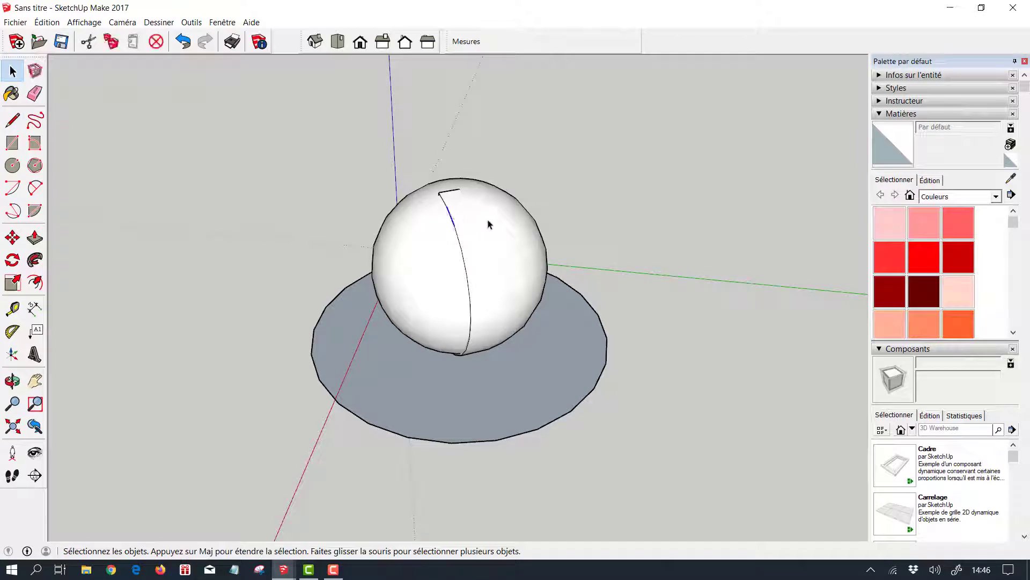
pyautogui.press('Delete')
pyautogui.click(446, 203)
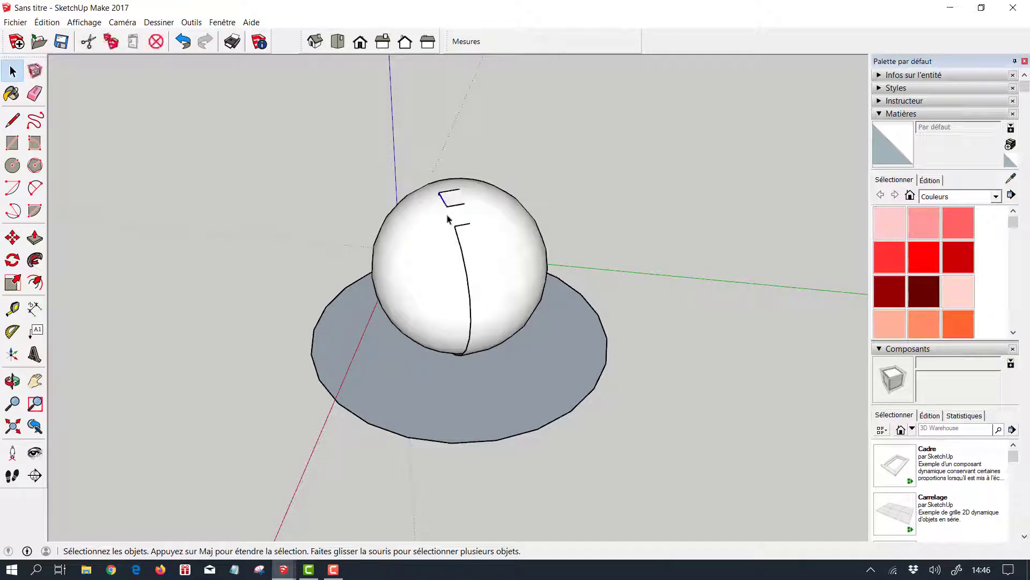
pyautogui.press('Delete')
pyautogui.click(448, 199)
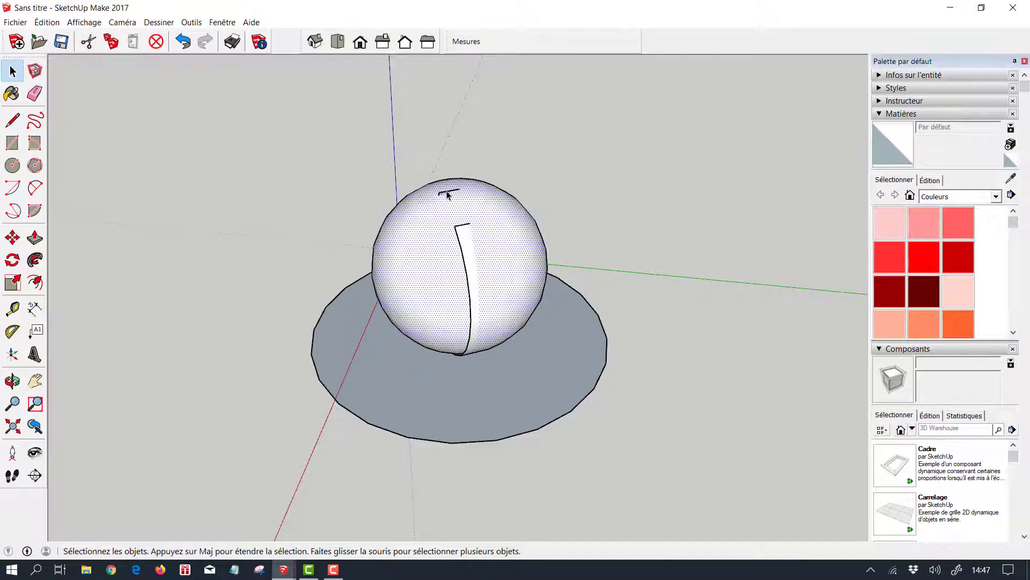
pyautogui.click(447, 192)
pyautogui.press('Delete')
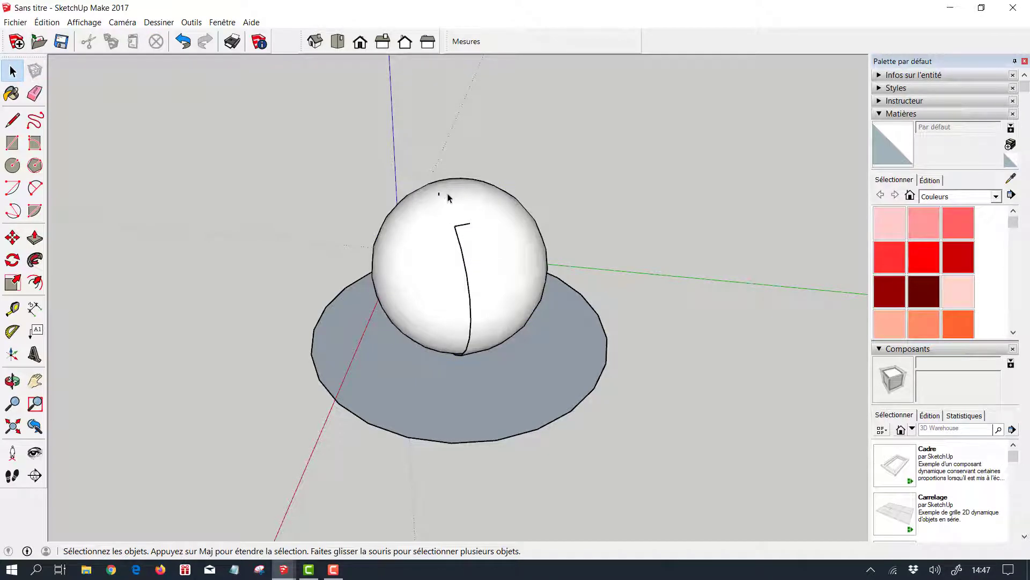
pyautogui.click(438, 195)
pyautogui.press('Delete')
# - Delete the leftover seam edges running down the middle of the sphere's front
pyautogui.click(465, 227)
pyautogui.press('Delete')
pyautogui.click(460, 243)
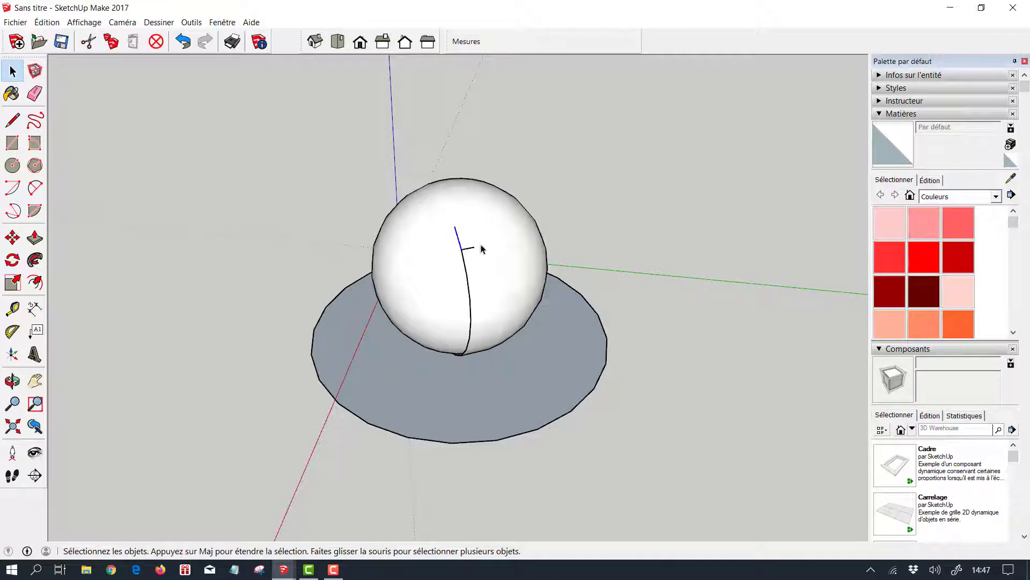
pyautogui.press('Delete')
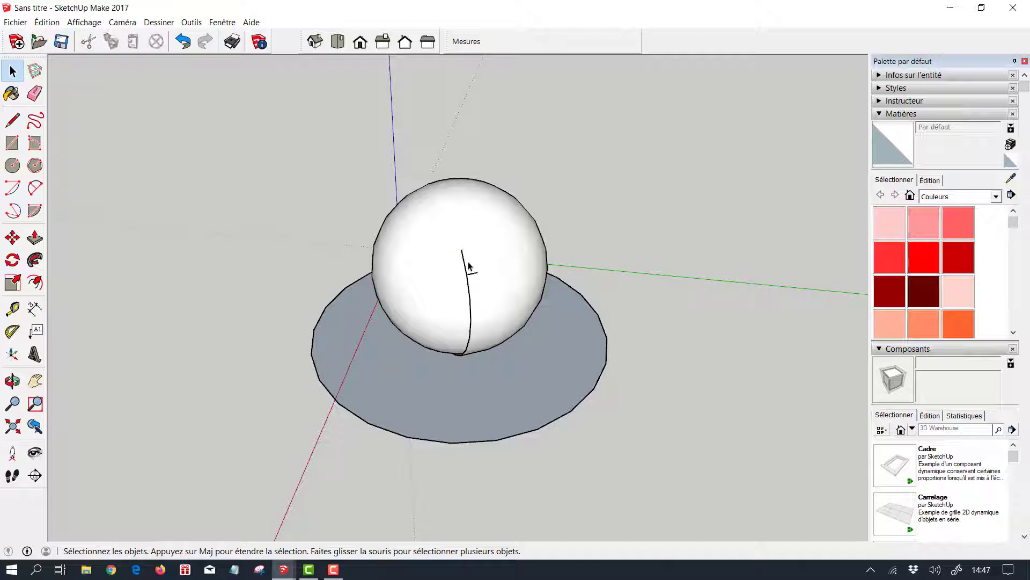
pyautogui.click(465, 266)
pyautogui.press('Delete')
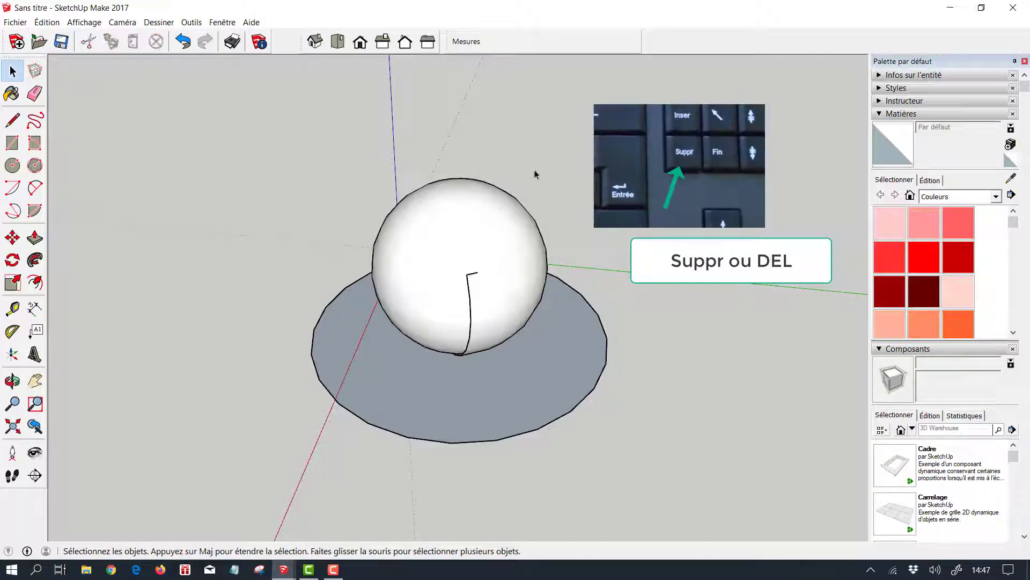
pyautogui.click(472, 277)
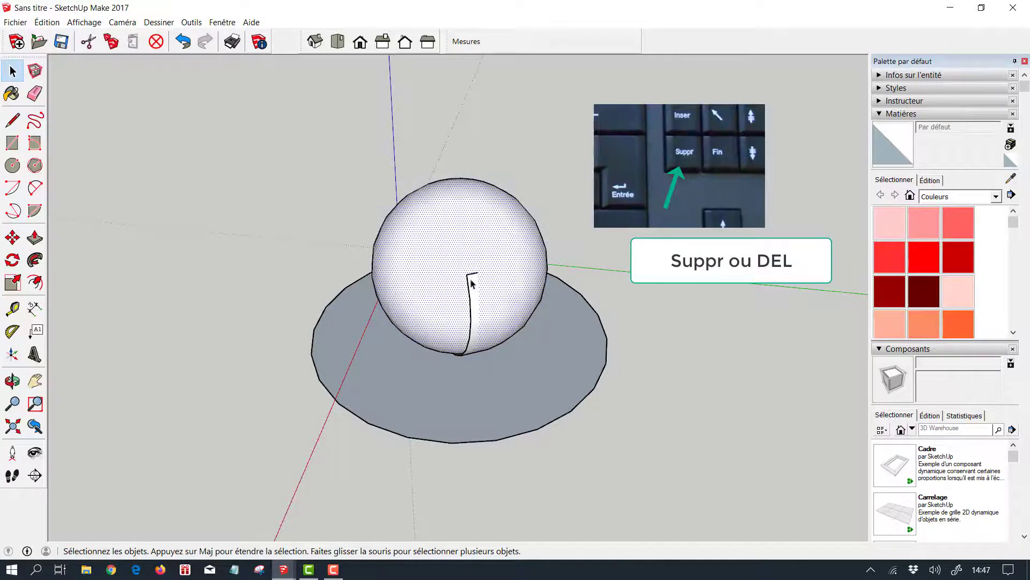
pyautogui.click(470, 274)
pyautogui.press('Delete')
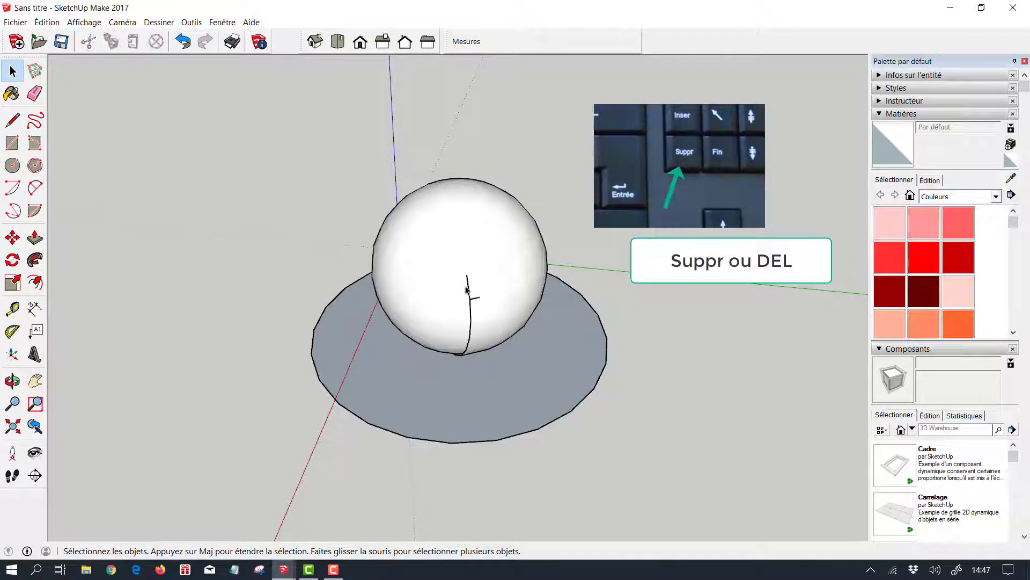
pyautogui.click(468, 290)
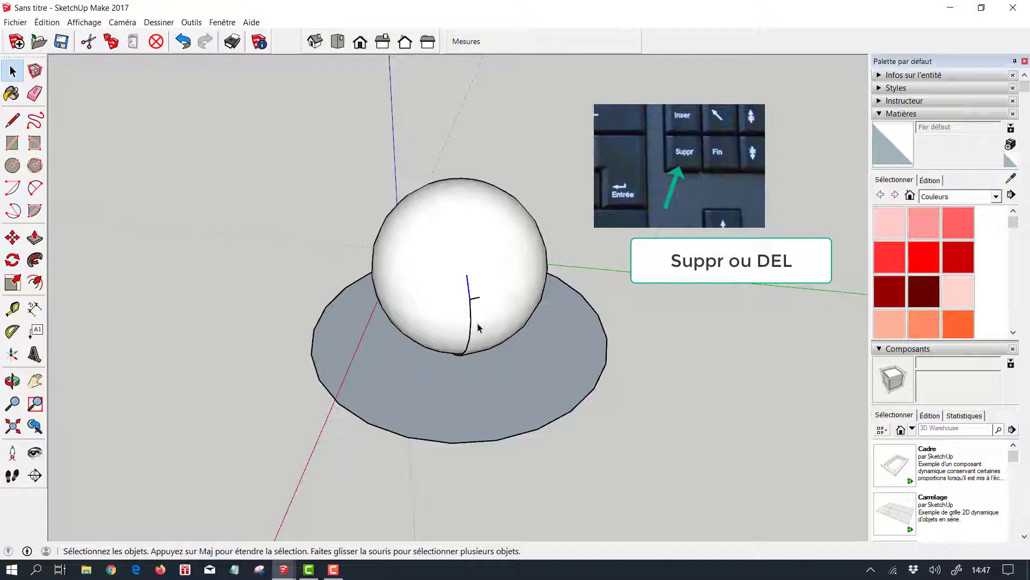
pyautogui.press('Delete')
pyautogui.click(474, 298)
pyautogui.press('Delete')
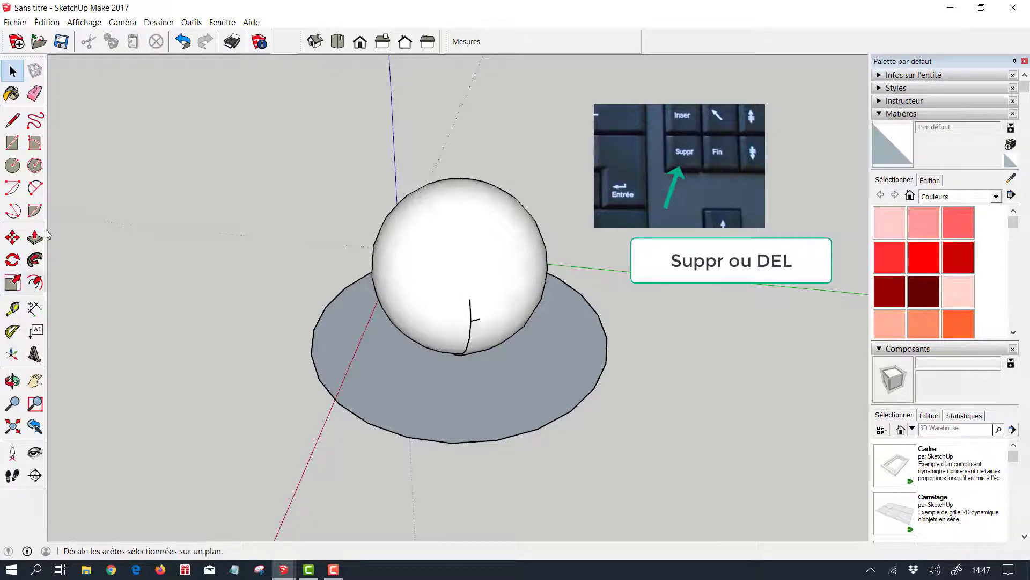
# - Erase the remaining seam edges on the lower part of the sphere with the Eraser tool
pyautogui.click(35, 93)
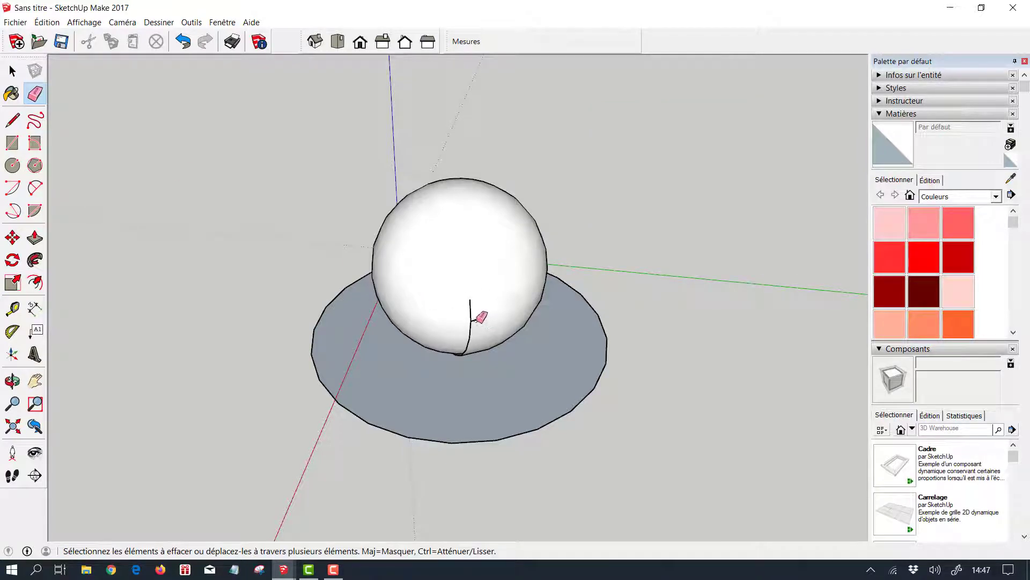
pyautogui.click(474, 321)
pyautogui.click(471, 310)
pyautogui.click(471, 329)
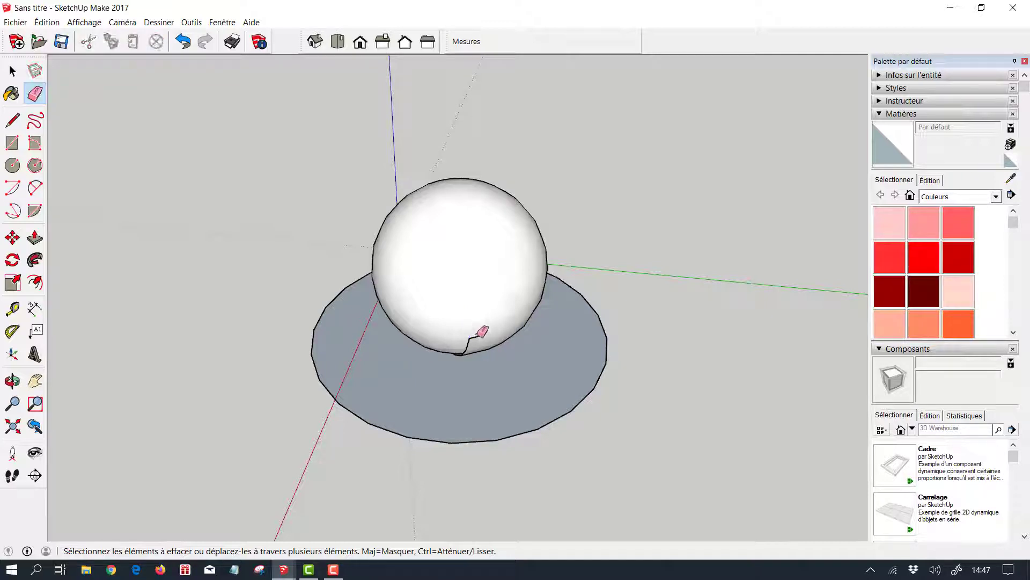
pyautogui.click(476, 338)
pyautogui.moveTo(305, 364); pyautogui.dragTo(365, 198, button='middle')
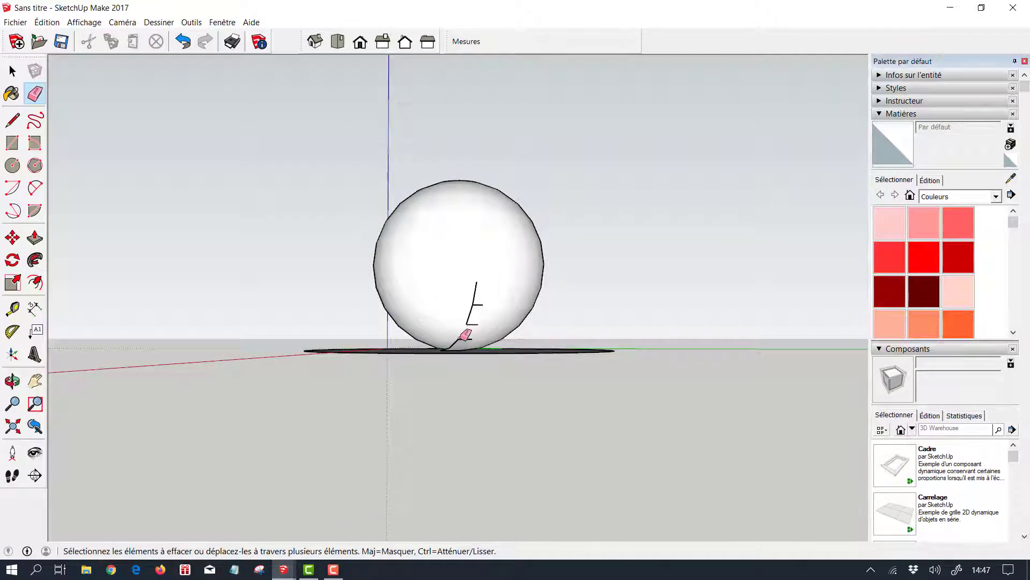
pyautogui.click(464, 339)
pyautogui.click(455, 346)
pyautogui.click(473, 324)
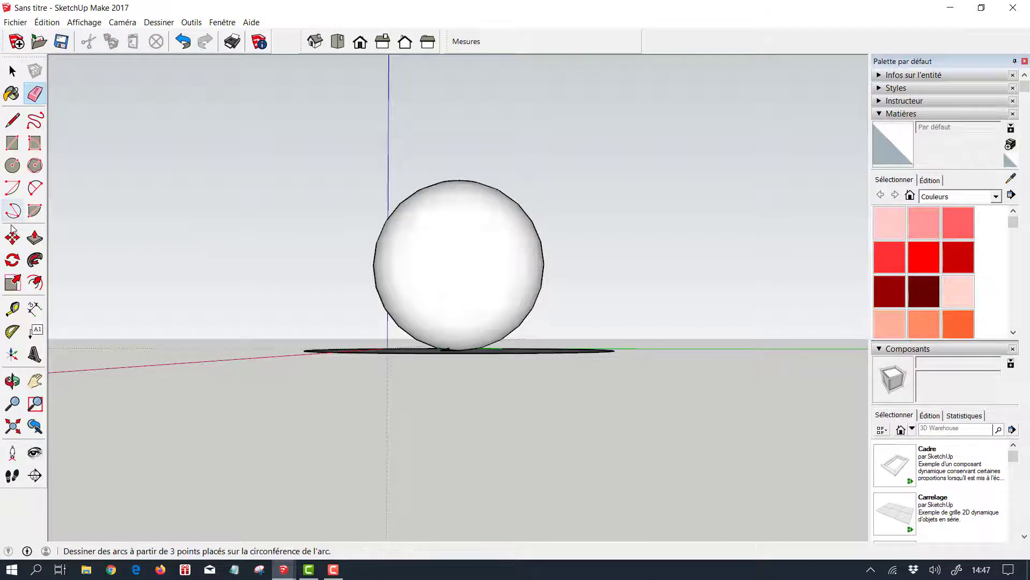
# - Paint the sphere red with the material Couleur A05
pyautogui.click(12, 94)
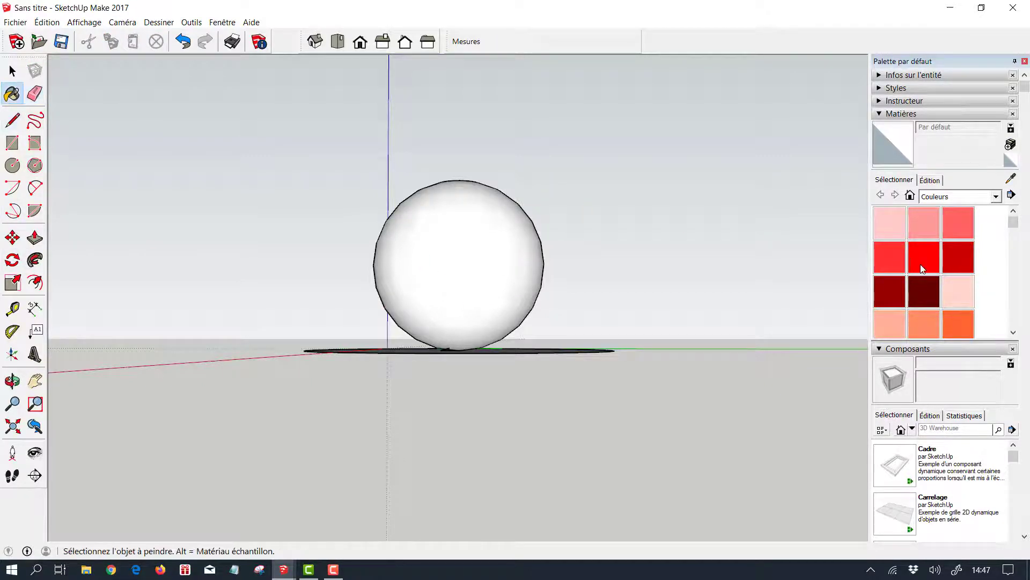
pyautogui.click(925, 258)
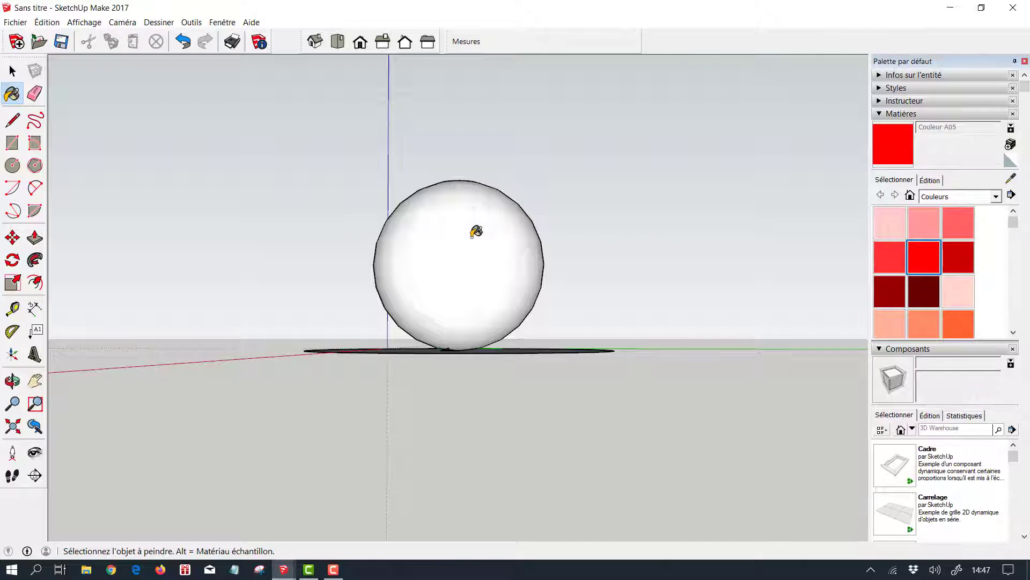
pyautogui.click(477, 233)
pyautogui.click(12, 71)
pyautogui.moveTo(260, 154)
pyautogui.mouseDown(button='middle')
pyautogui.moveTo(522, 365)
pyautogui.moveTo(654, 376)
pyautogui.mouseUp(button='middle')
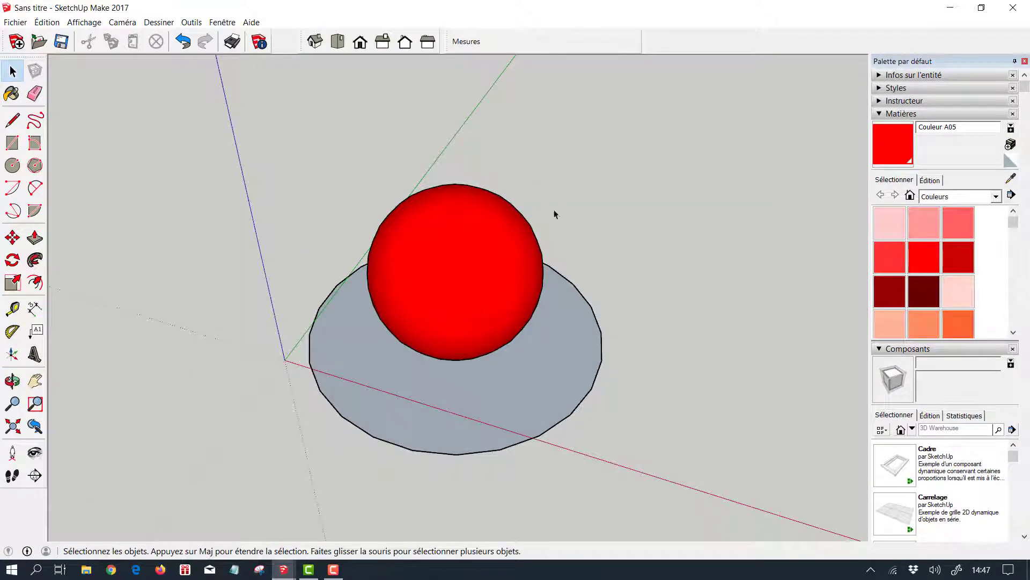
# - Collapse the Matières and Composants sections of the default tray
pyautogui.click(880, 114)
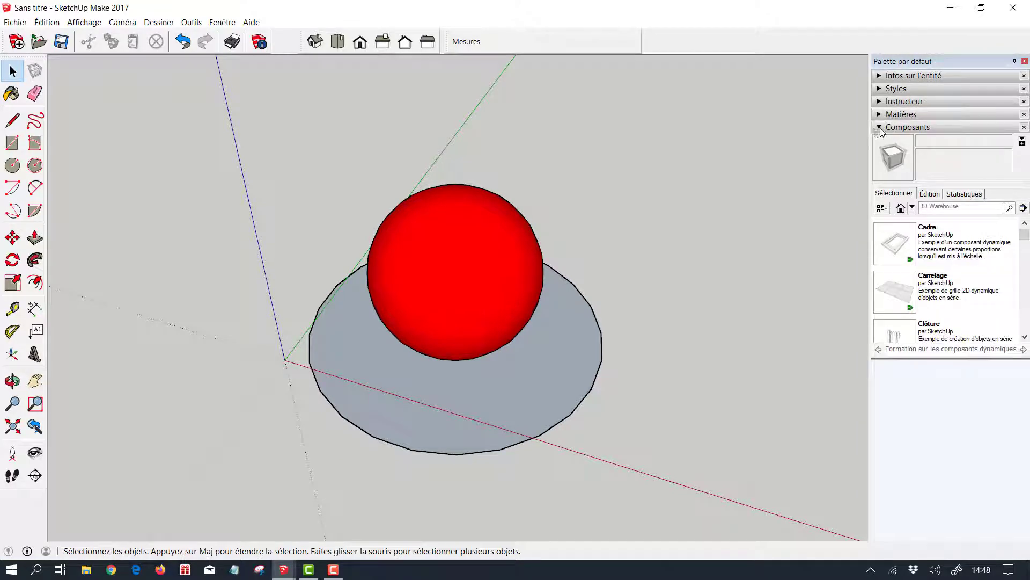
pyautogui.click(880, 128)
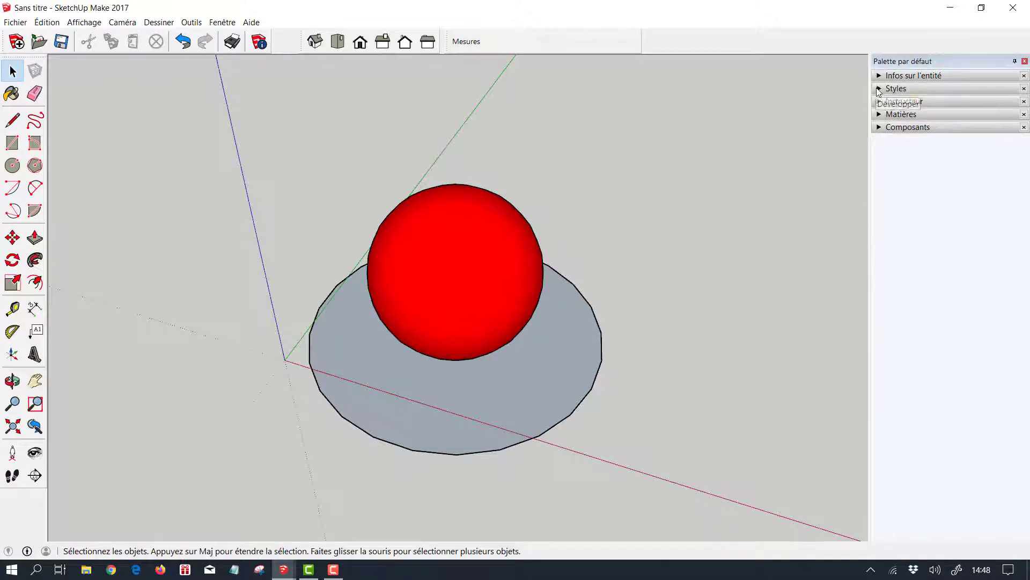
# - Expand and enlarge the Styles section of the default tray, and open the Styles par défaut collection
pyautogui.click(880, 89)
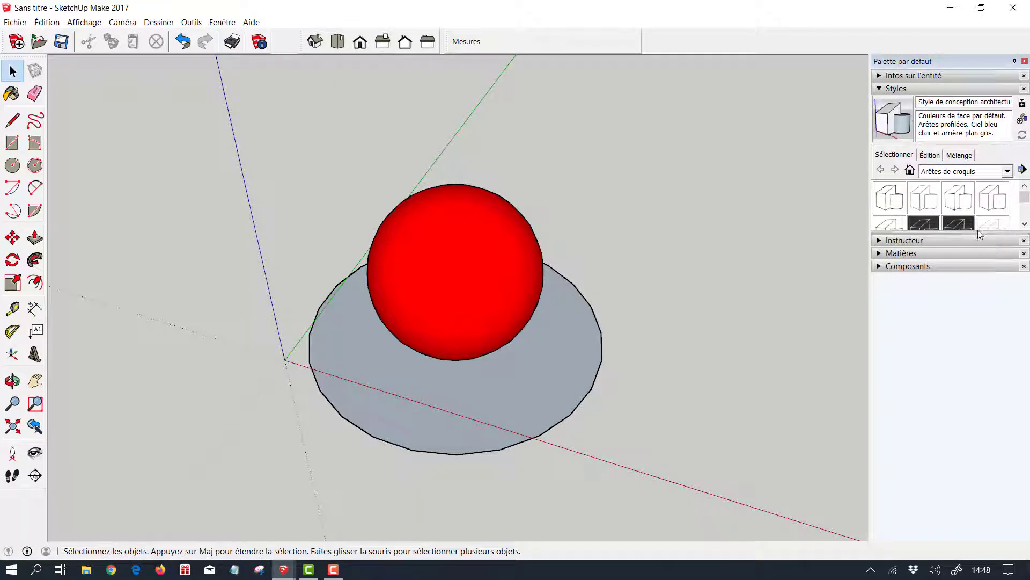
pyautogui.moveTo(979, 234); pyautogui.dragTo(956, 326)
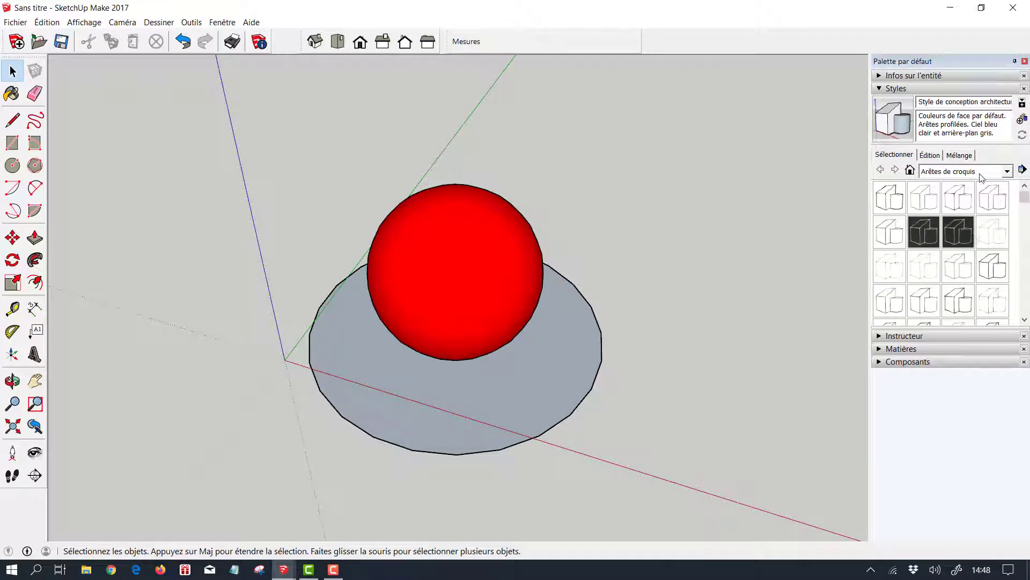
pyautogui.click(1008, 172)
pyautogui.click(1008, 171)
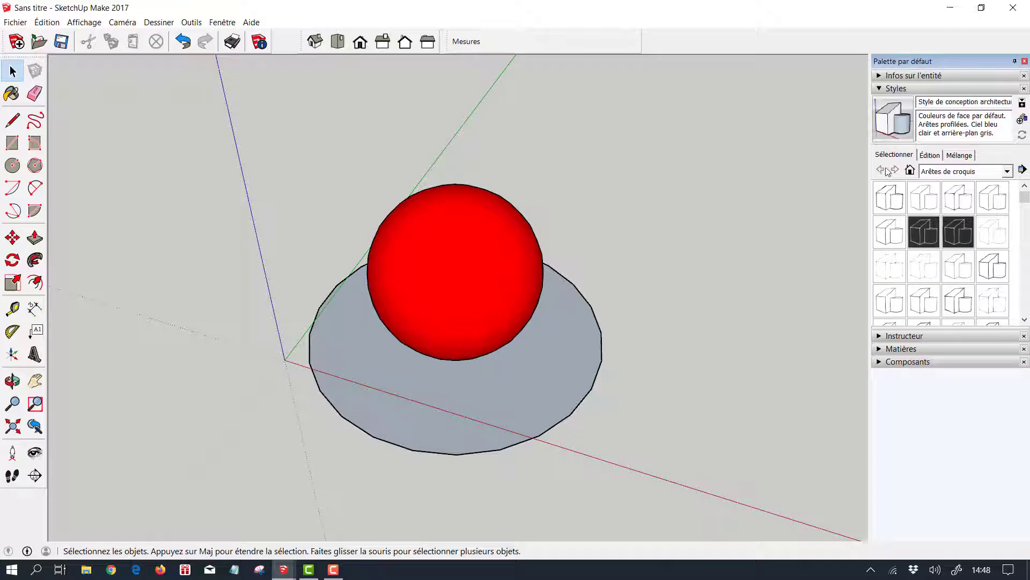
pyautogui.click(910, 170)
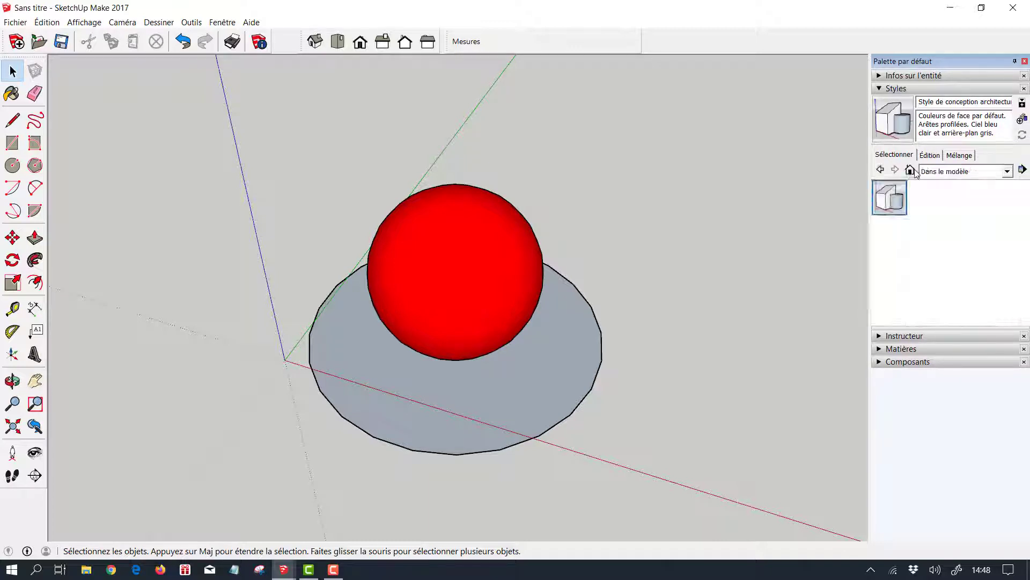
pyautogui.click(1007, 172)
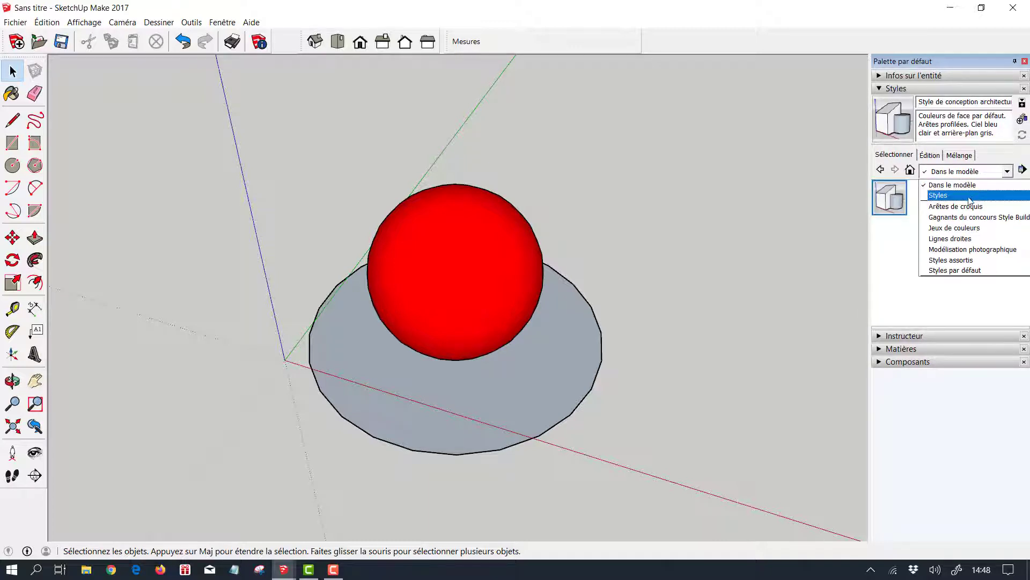
pyautogui.click(970, 195)
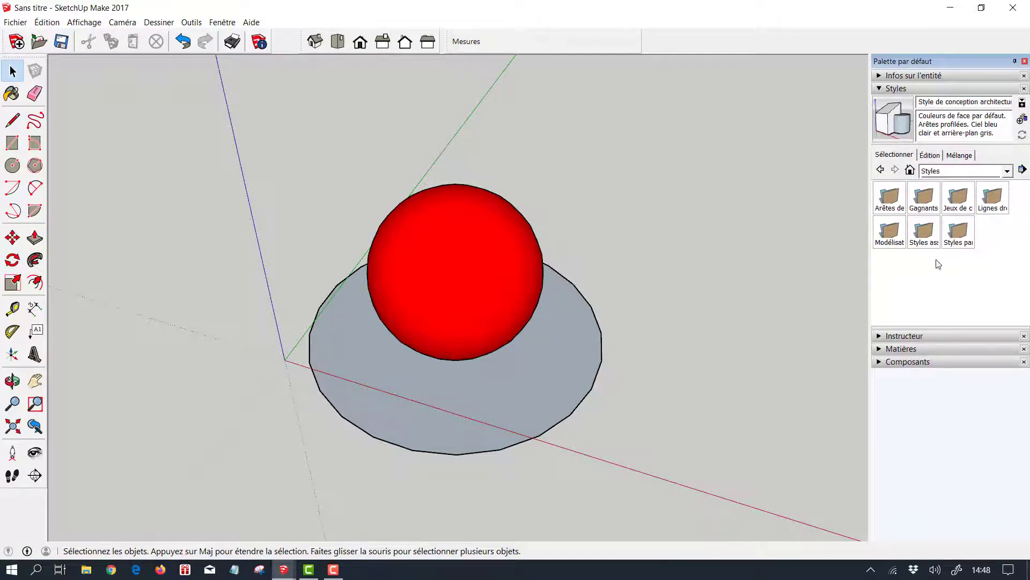
pyautogui.doubleClick(958, 231)
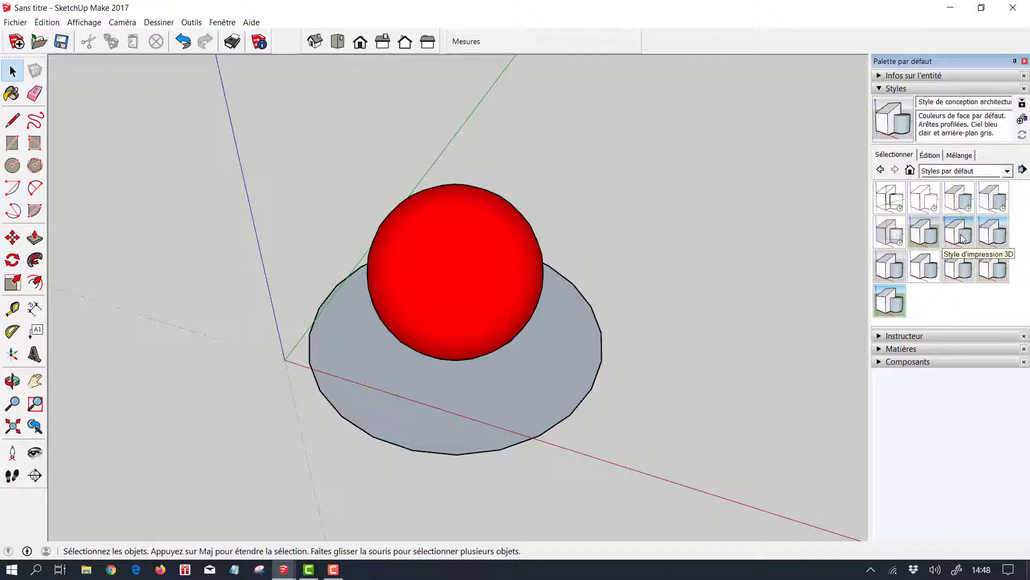
# - Try several default styles on the model, including Filaire, Style d'architecture du paysage, Style d'urbanisme, Style simple and Style par défaut
pyautogui.click(889, 195)
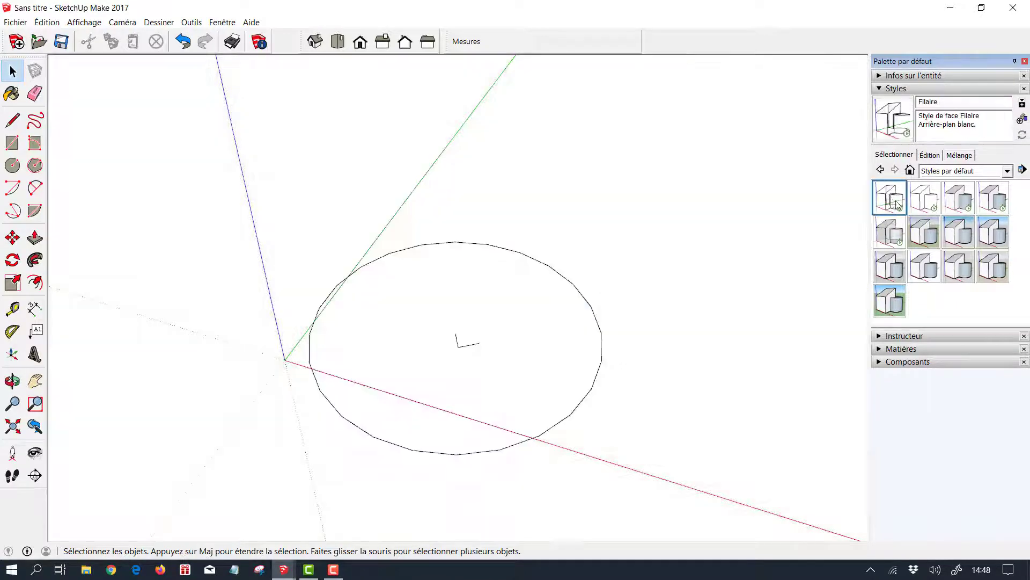
pyautogui.click(921, 237)
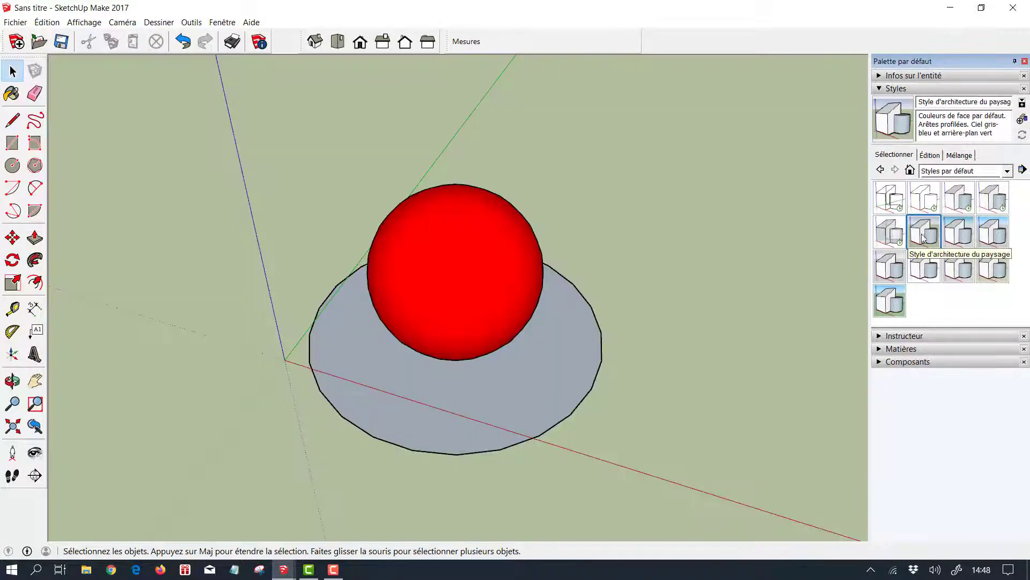
pyautogui.click(958, 235)
pyautogui.click(993, 235)
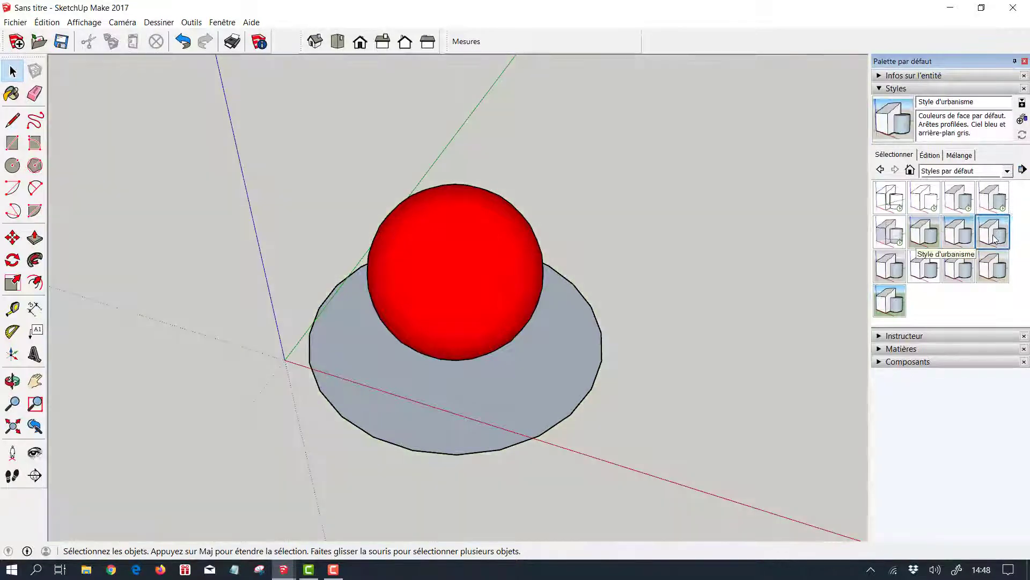
pyautogui.click(943, 272)
pyautogui.click(916, 269)
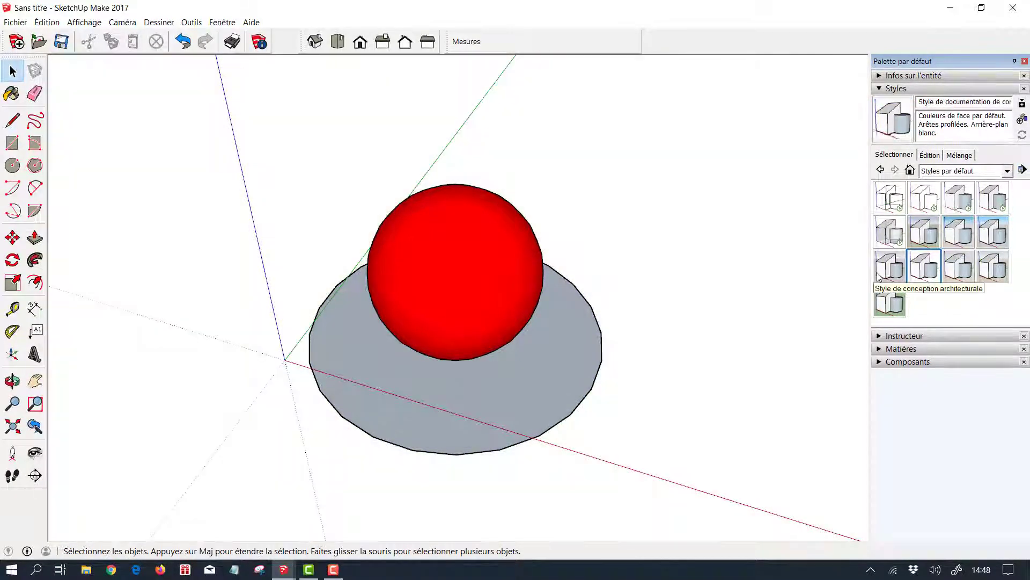
pyautogui.click(880, 272)
pyautogui.click(888, 303)
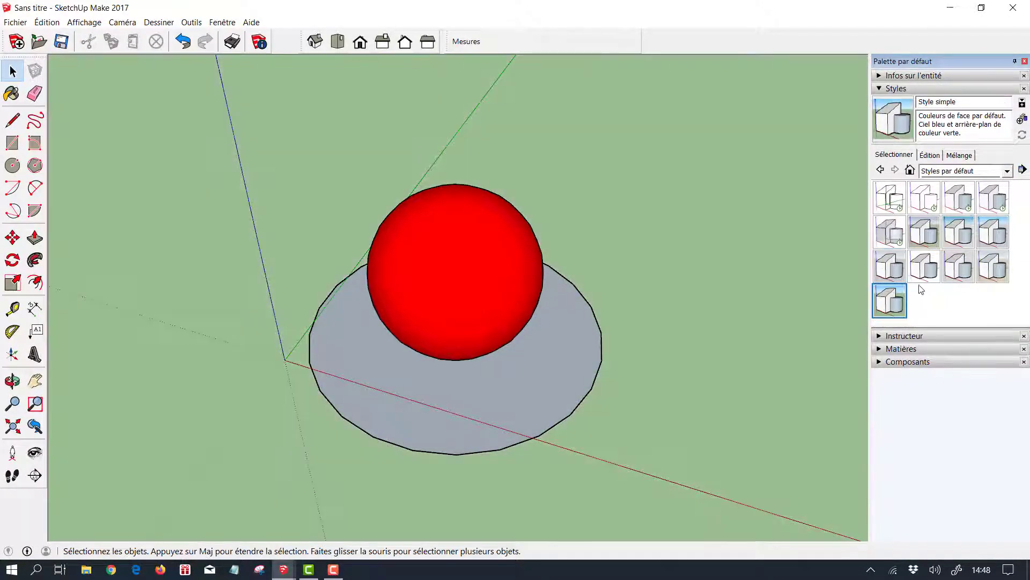
pyautogui.click(979, 275)
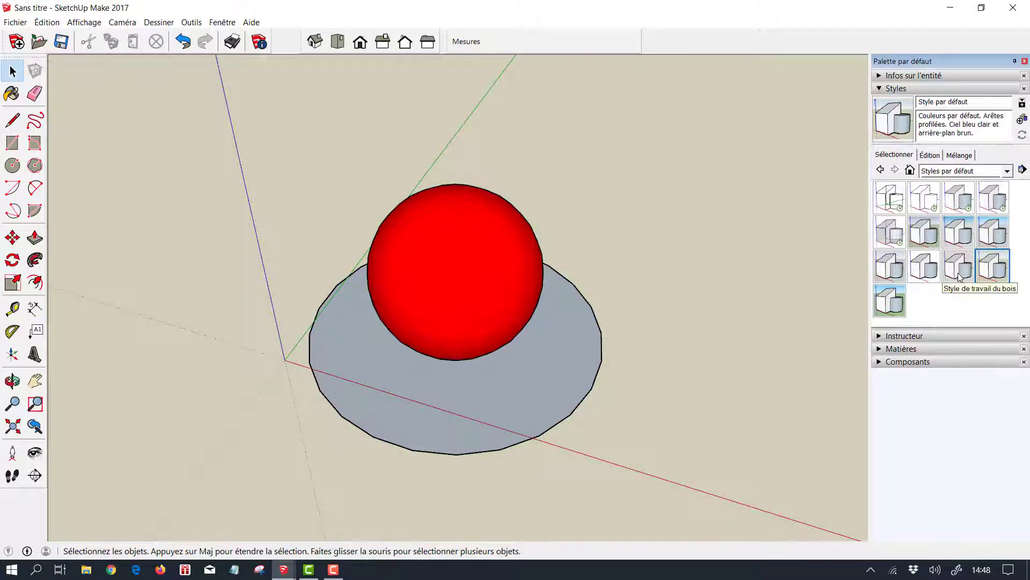
# - Compare Style de travail du bois with Style simple from a lower viewpoint, and keep Style de travail du bois
pyautogui.click(954, 276)
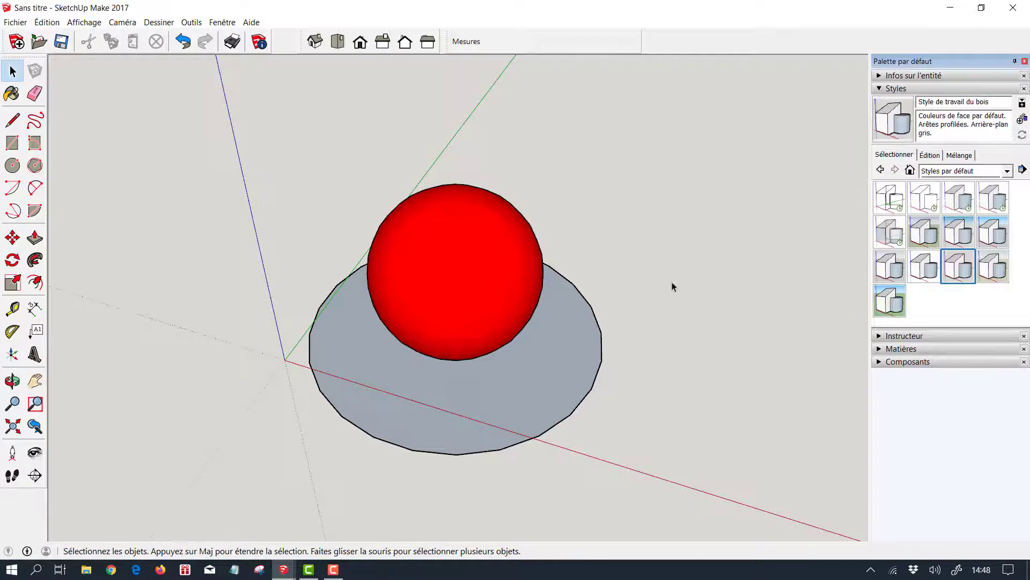
pyautogui.moveTo(671, 281); pyautogui.dragTo(602, 147, button='middle')
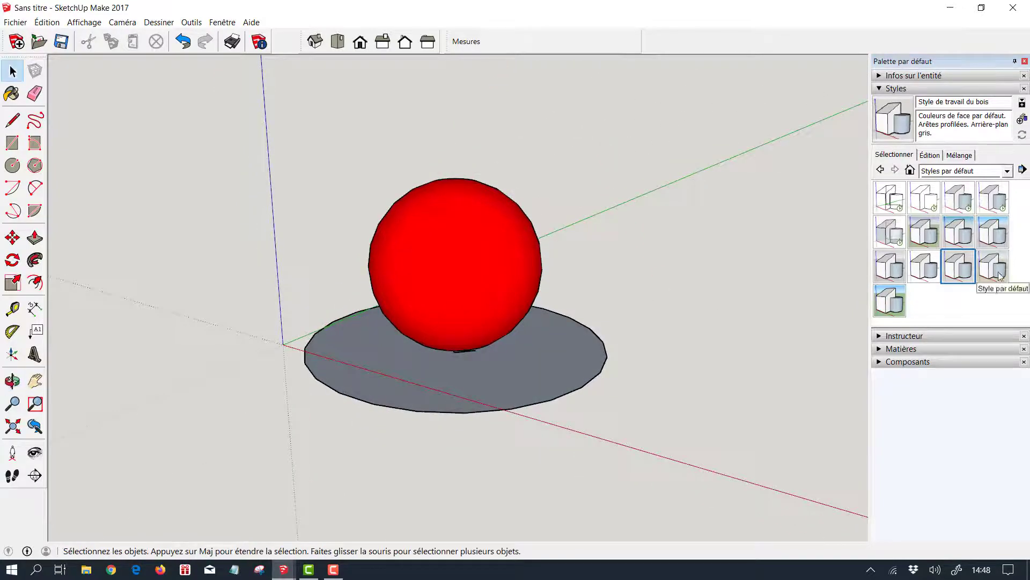
pyautogui.click(894, 304)
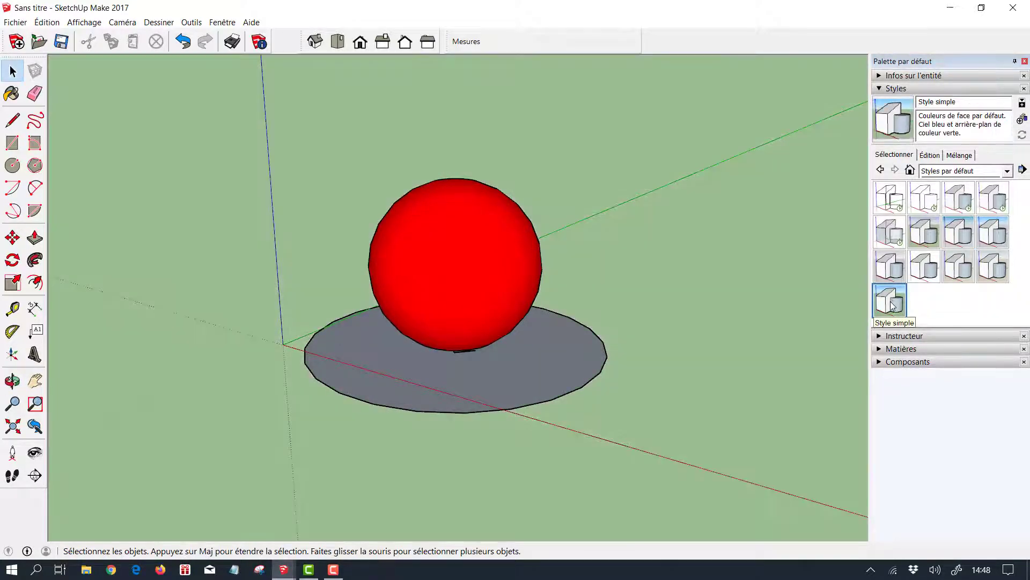
pyautogui.click(960, 276)
# - Select the red sphere together with the circle below it and delete both
pyautogui.moveTo(610, 331); pyautogui.dragTo(646, 361, button='middle')
pyautogui.scroll(-5, 647, 338)
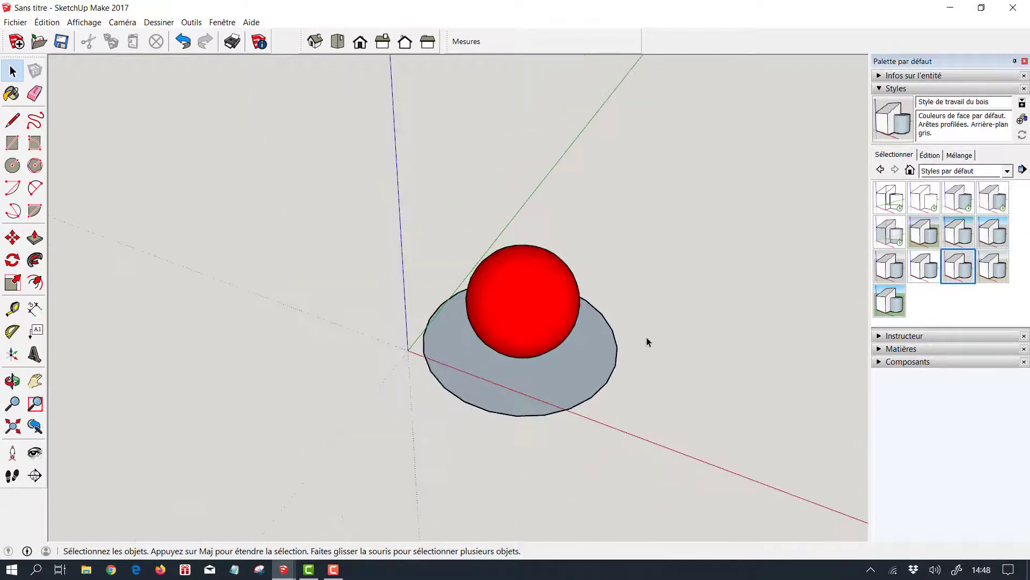
pyautogui.moveTo(314, 167); pyautogui.dragTo(673, 470)
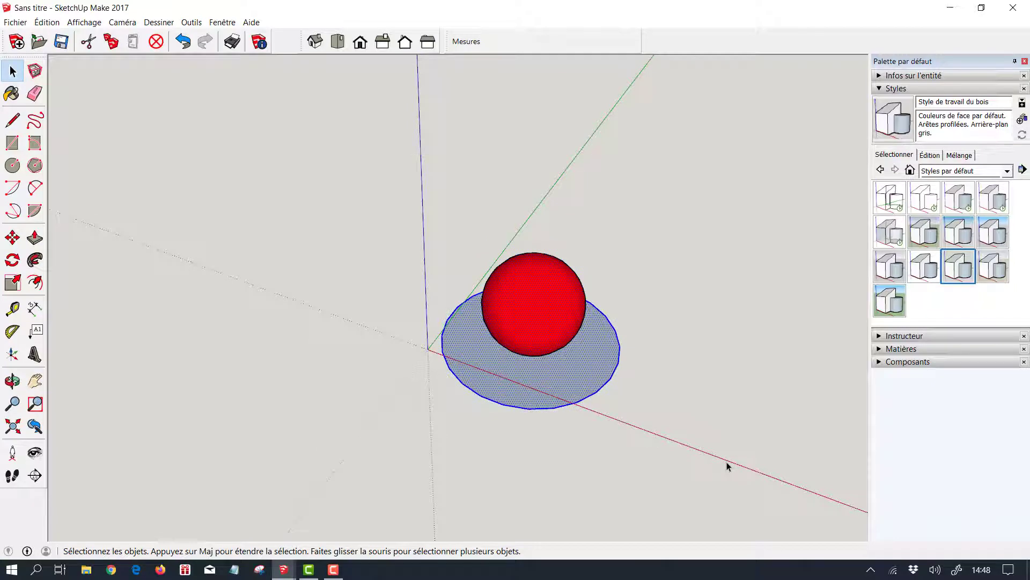
pyautogui.press('Delete')
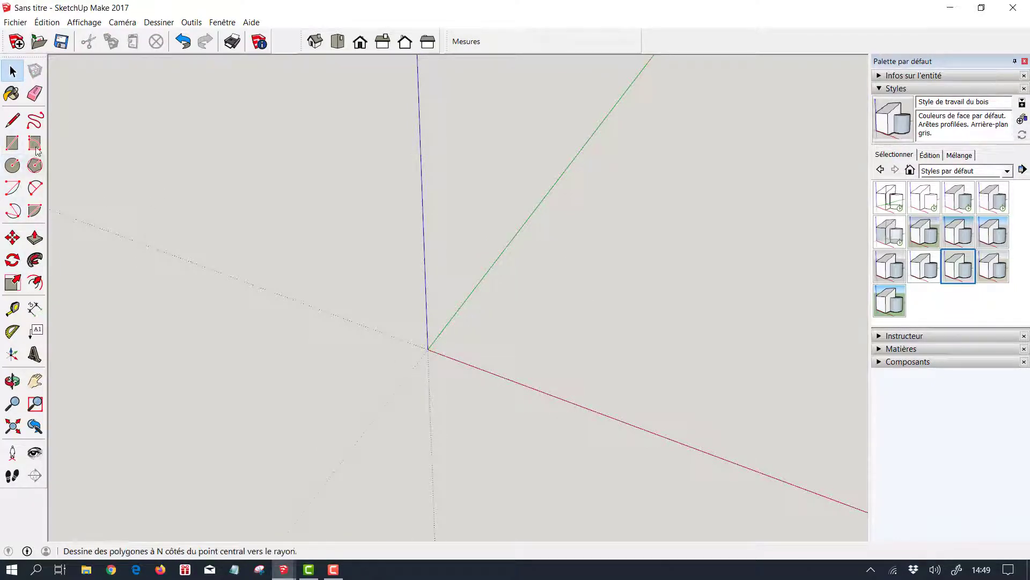
# - Draw an open, winding S-like curve around the origin with the Freehand tool
pyautogui.click(35, 120)
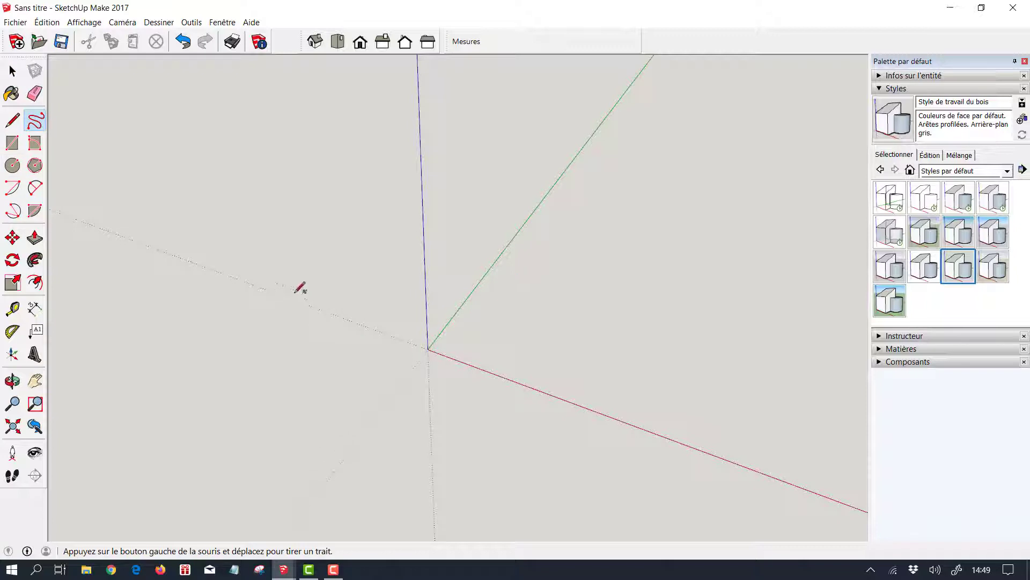
pyautogui.moveTo(485, 181)
pyautogui.mouseDown()
pyautogui.moveTo(542, 296)
pyautogui.moveTo(325, 329)
pyautogui.moveTo(525, 431)
pyautogui.moveTo(693, 334)
pyautogui.mouseUp()
pyautogui.moveTo(701, 277); pyautogui.dragTo(768, 177)
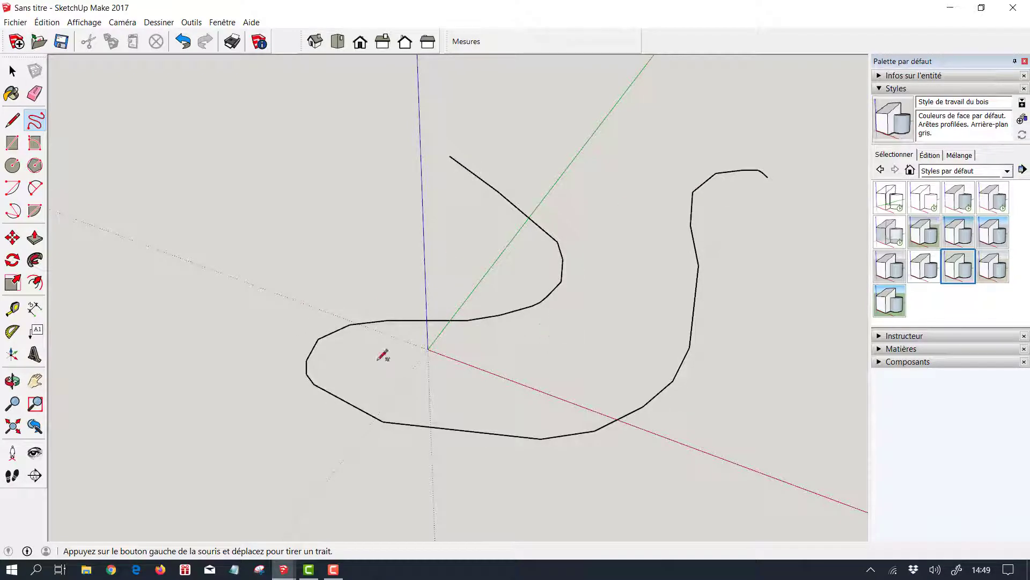
# - Draw a circle of about 1074 mm radius near the red axis inside the curve, locked perpendicular to the red axis
pyautogui.click(12, 165)
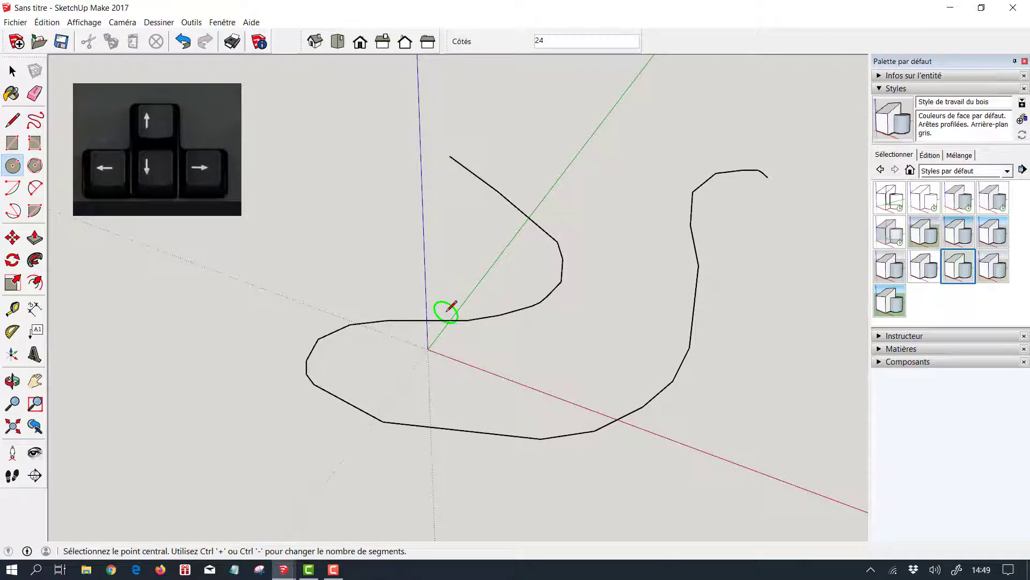
pyautogui.press('Right')
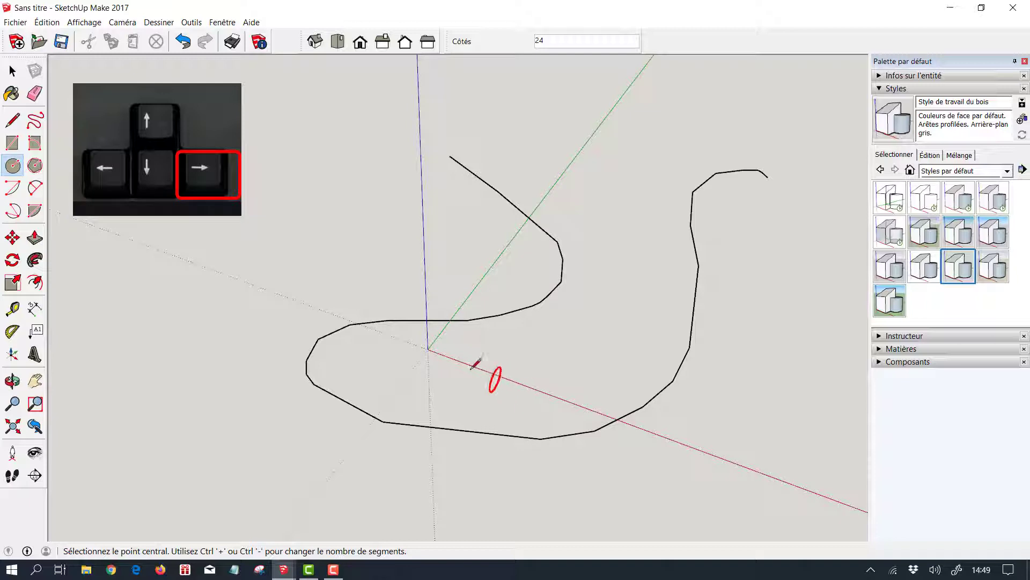
pyautogui.click(563, 399)
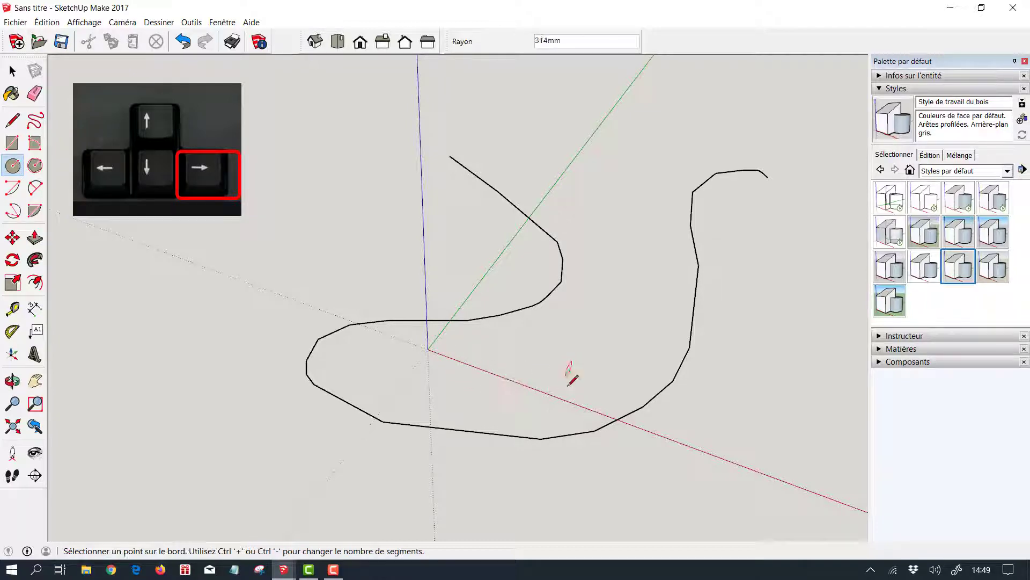
pyautogui.click(573, 397)
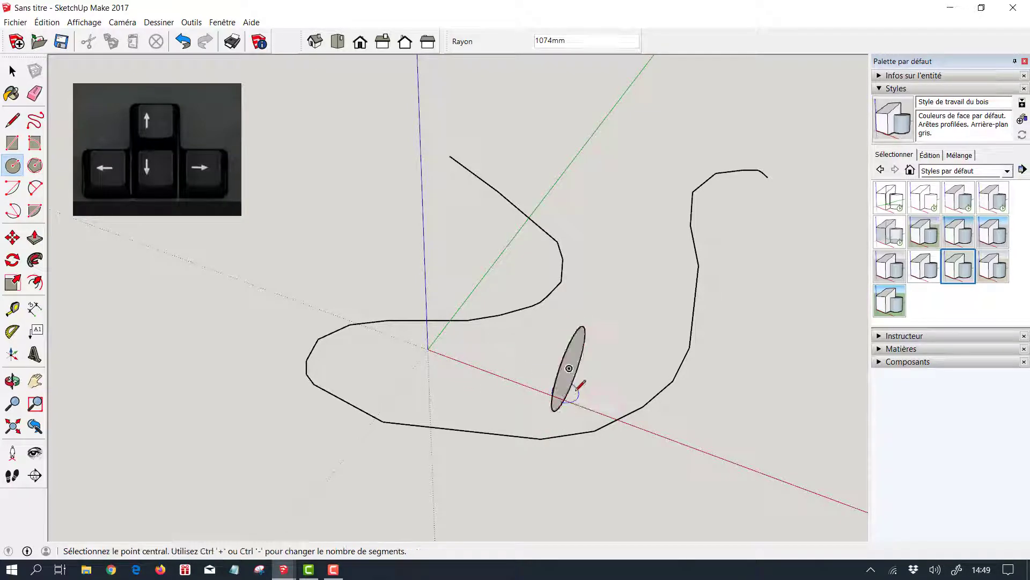
# - Draw two more circles beside the first one, with radii of about 1287 mm and about 681 mm
pyautogui.click(622, 271)
pyautogui.click(644, 297)
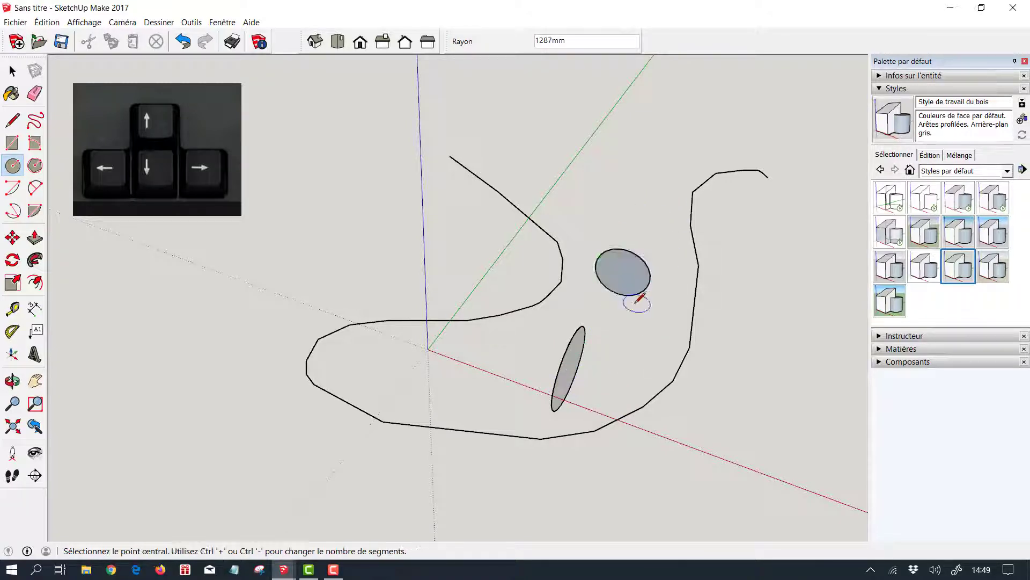
pyautogui.click(610, 329)
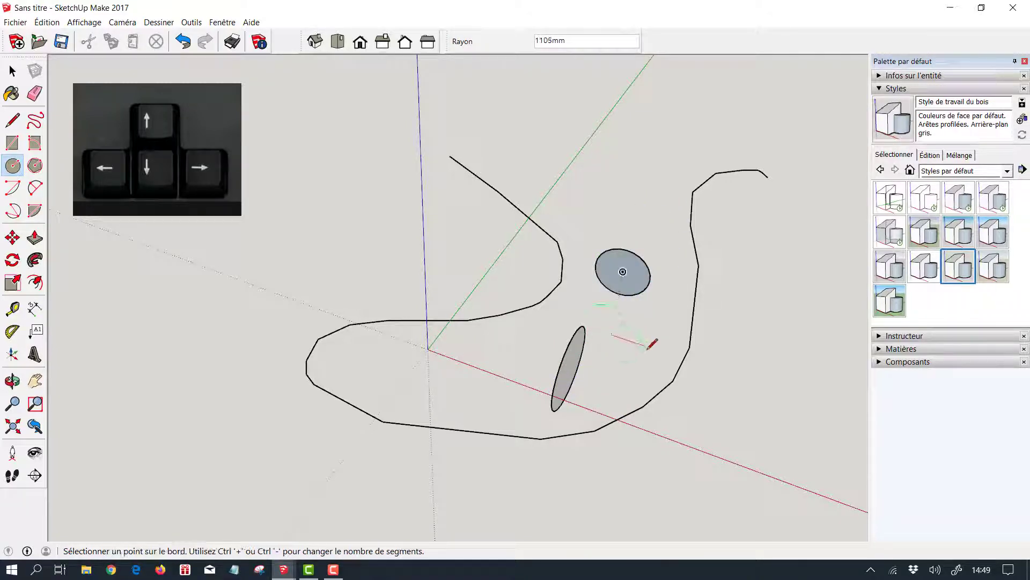
pyautogui.click(632, 345)
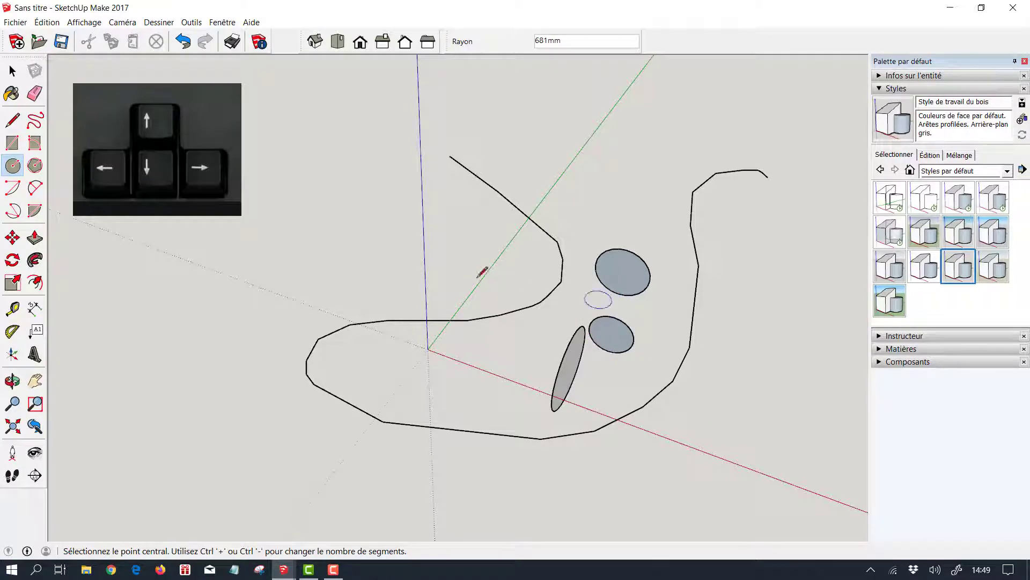
# - Draw a fourth circle of about 863 mm radius between the existing circles and the freehand curve
pyautogui.click(13, 381)
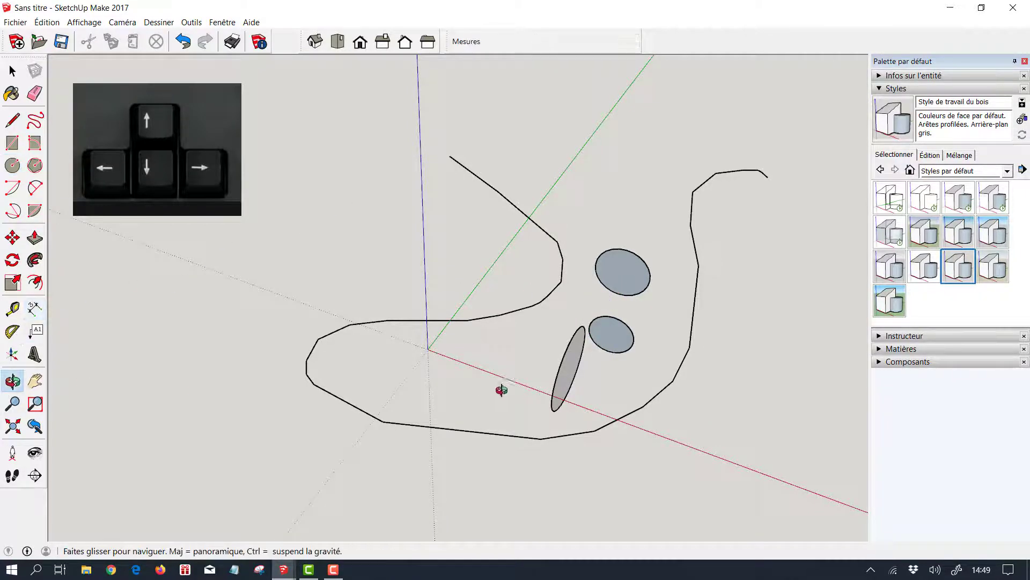
pyautogui.moveTo(623, 381); pyautogui.dragTo(437, 354)
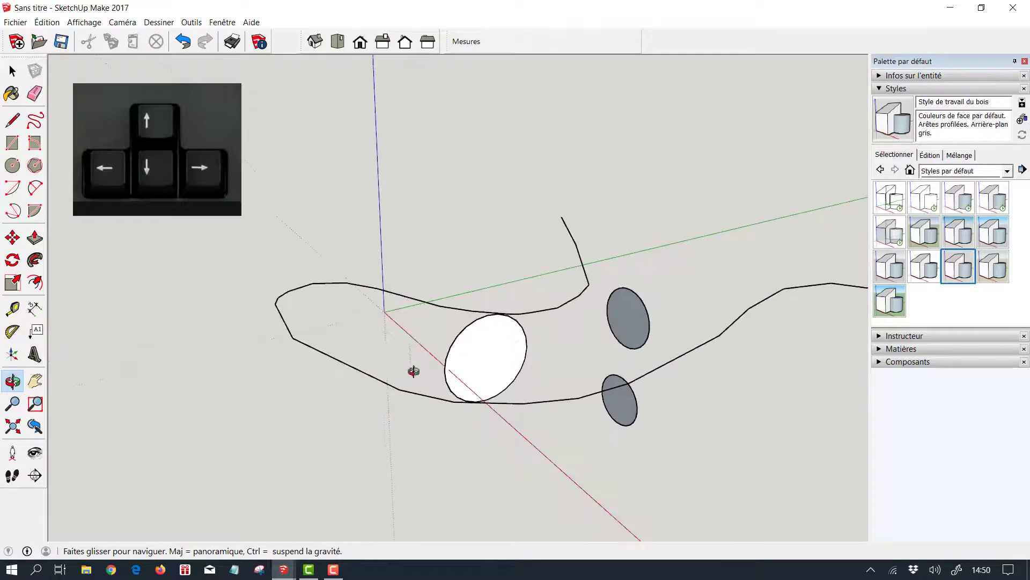
pyautogui.moveTo(699, 354); pyautogui.dragTo(590, 274)
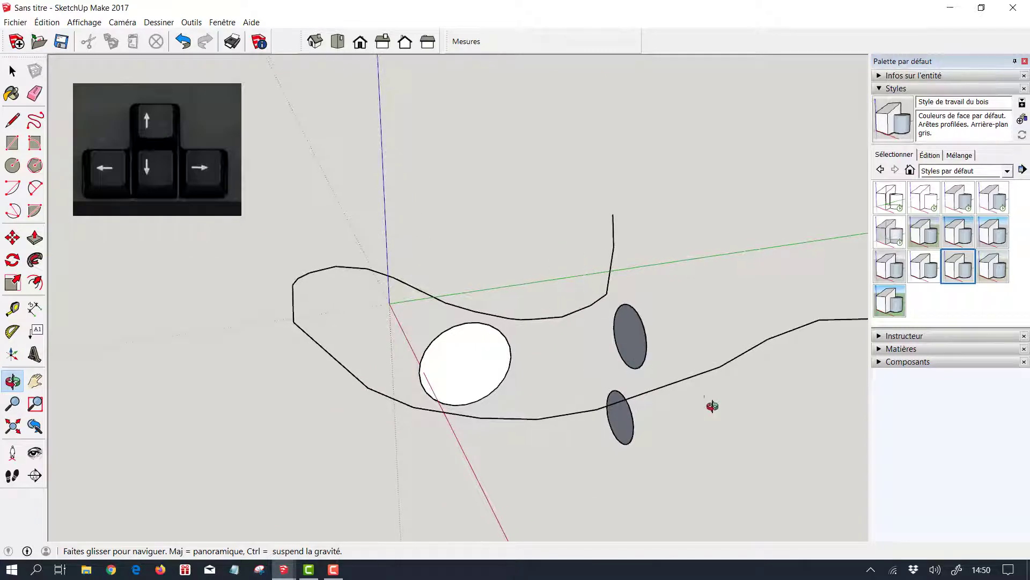
pyautogui.moveTo(713, 406); pyautogui.dragTo(588, 482)
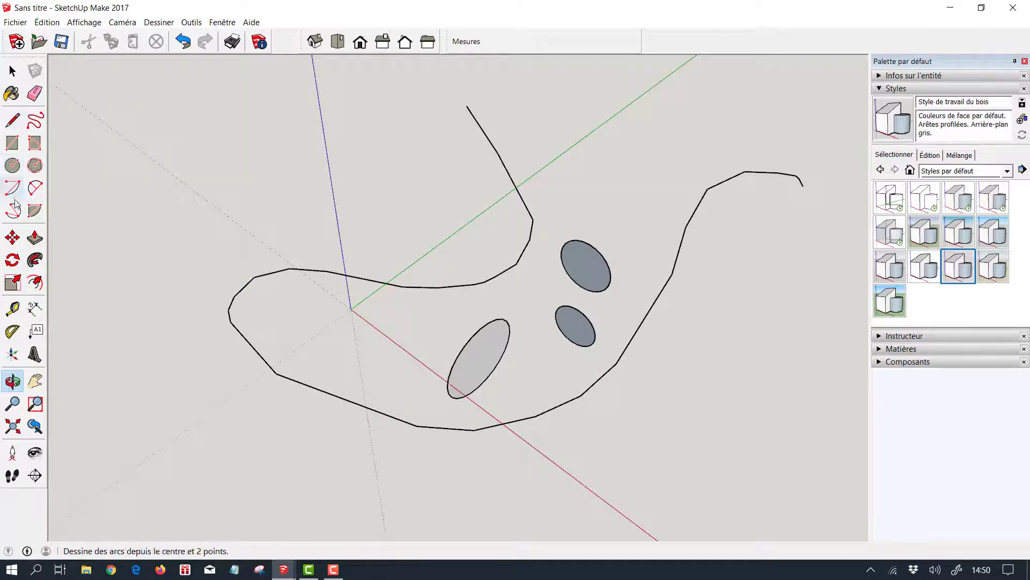
pyautogui.click(12, 165)
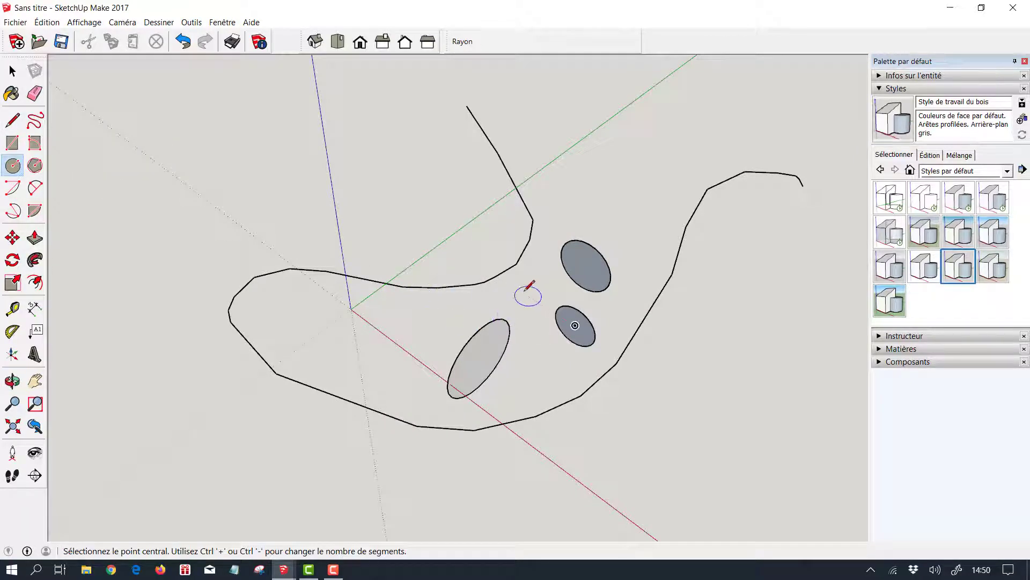
pyautogui.click(522, 292)
pyautogui.click(551, 293)
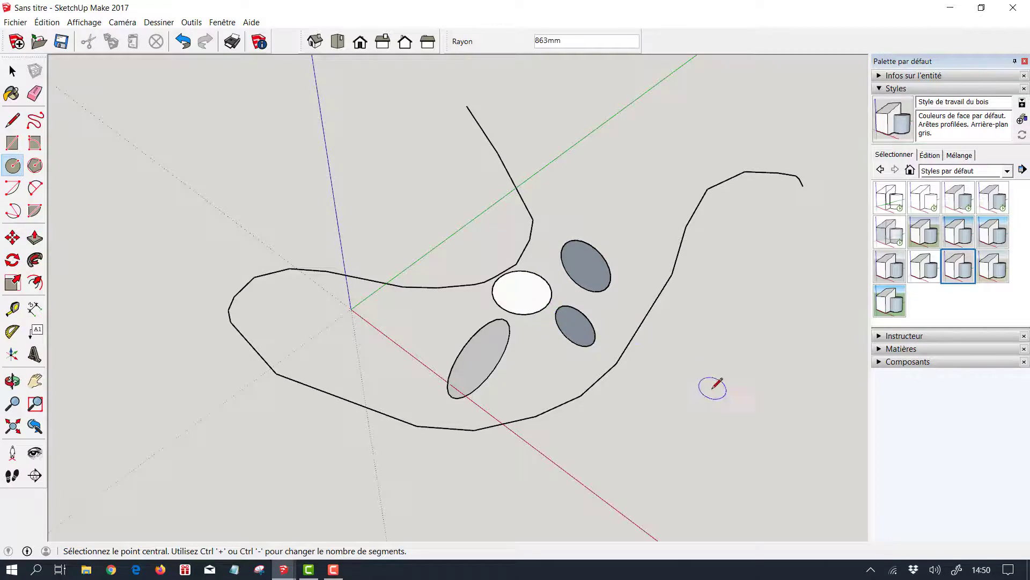
pyautogui.moveTo(712, 387)
pyautogui.mouseDown(button='middle')
pyautogui.moveTo(676, 380)
pyautogui.moveTo(579, 272)
pyautogui.moveTo(577, 354)
pyautogui.moveTo(469, 276)
pyautogui.moveTo(688, 361)
pyautogui.moveTo(800, 450)
pyautogui.moveTo(704, 418)
pyautogui.moveTo(810, 413)
pyautogui.moveTo(768, 443)
pyautogui.mouseUp(button='middle')
pyautogui.scroll(-3, 617, 382)
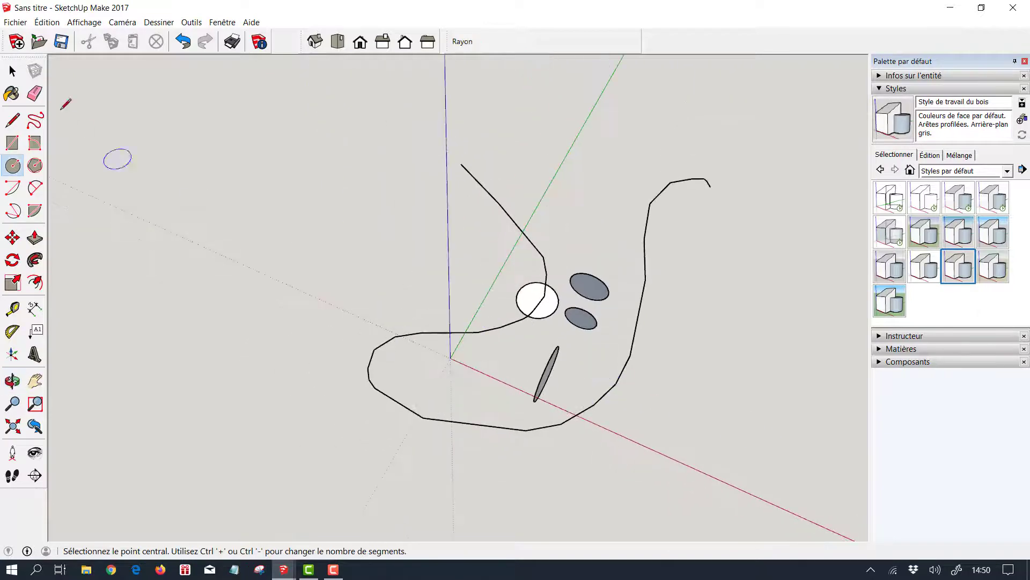
# - Delete all four circles around the freehand curve, keeping only the curve
pyautogui.click(12, 70)
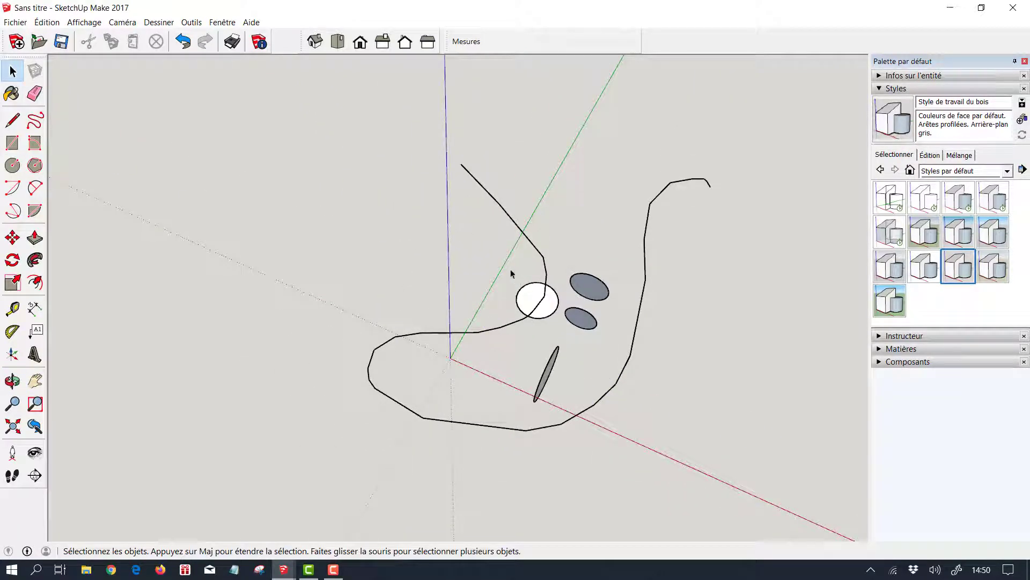
pyautogui.moveTo(503, 261); pyautogui.dragTo(617, 350)
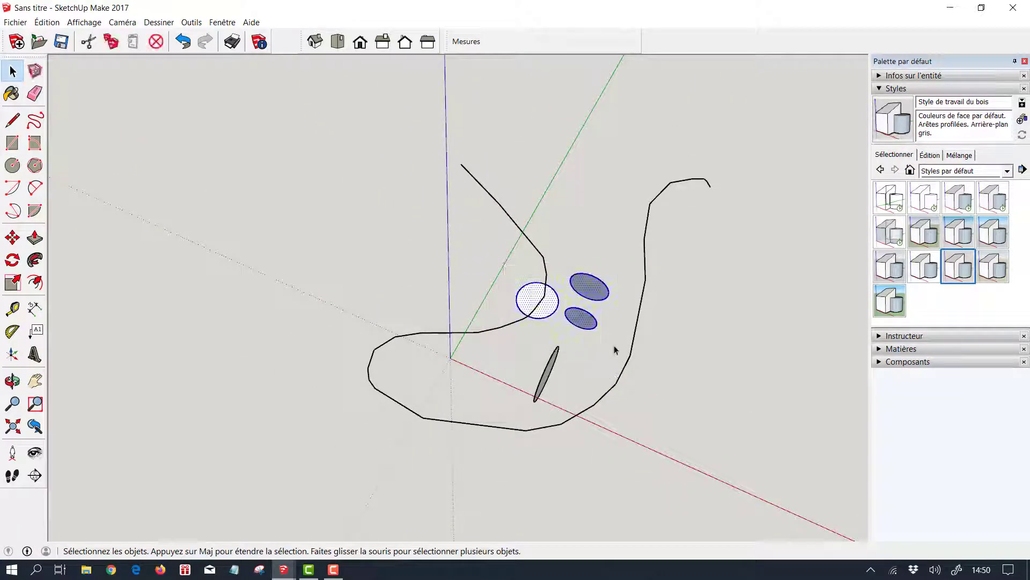
pyautogui.press('Delete')
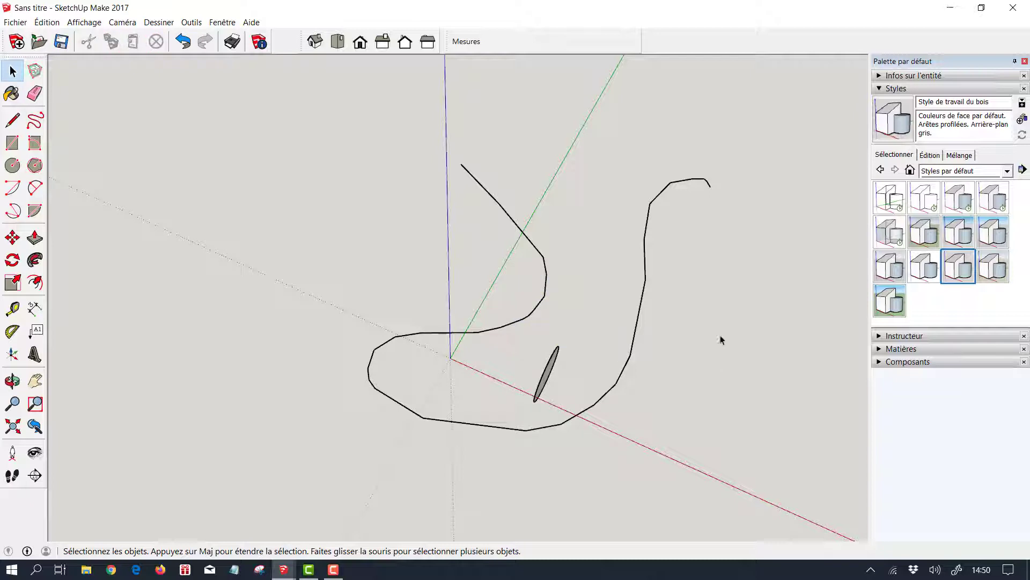
pyautogui.moveTo(503, 343)
pyautogui.mouseDown()
pyautogui.moveTo(581, 410)
pyautogui.moveTo(593, 402)
pyautogui.mouseUp()
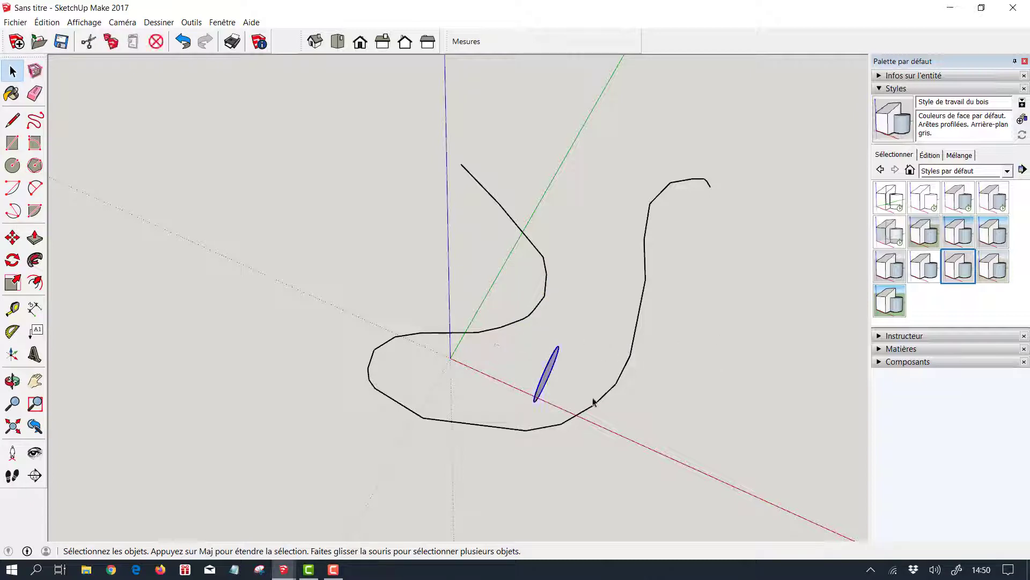
pyautogui.press('Delete')
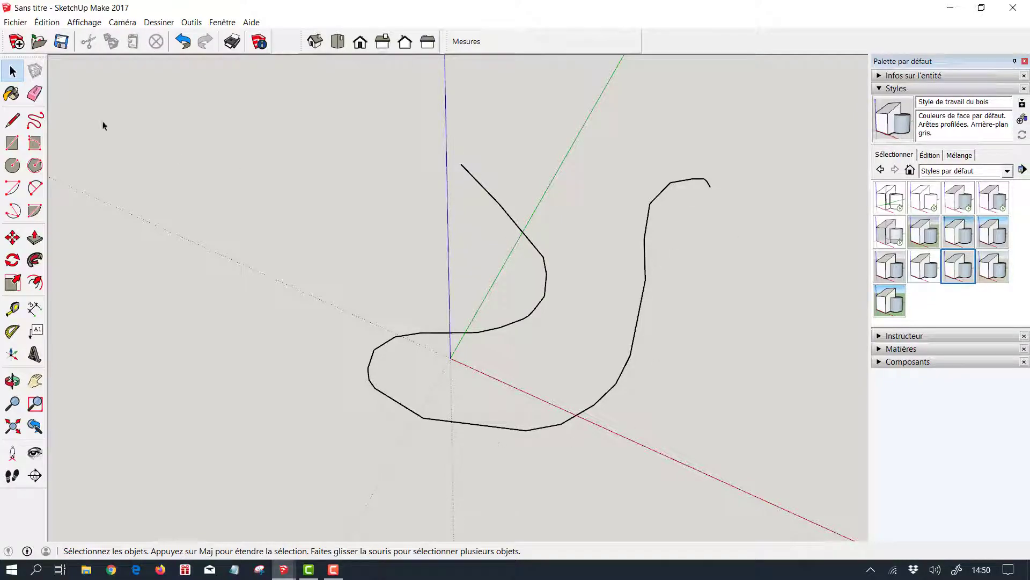
# - Draw a circle of about 1799 mm radius at the curve's end near the blue axis, locked perpendicular to the green axis
pyautogui.click(12, 165)
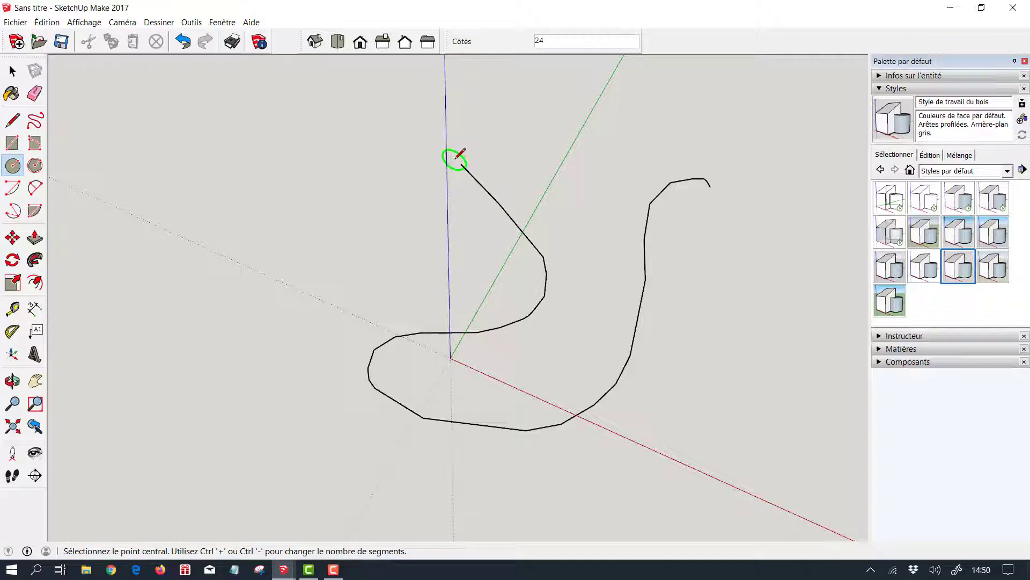
pyautogui.click(458, 159)
pyautogui.click(498, 176)
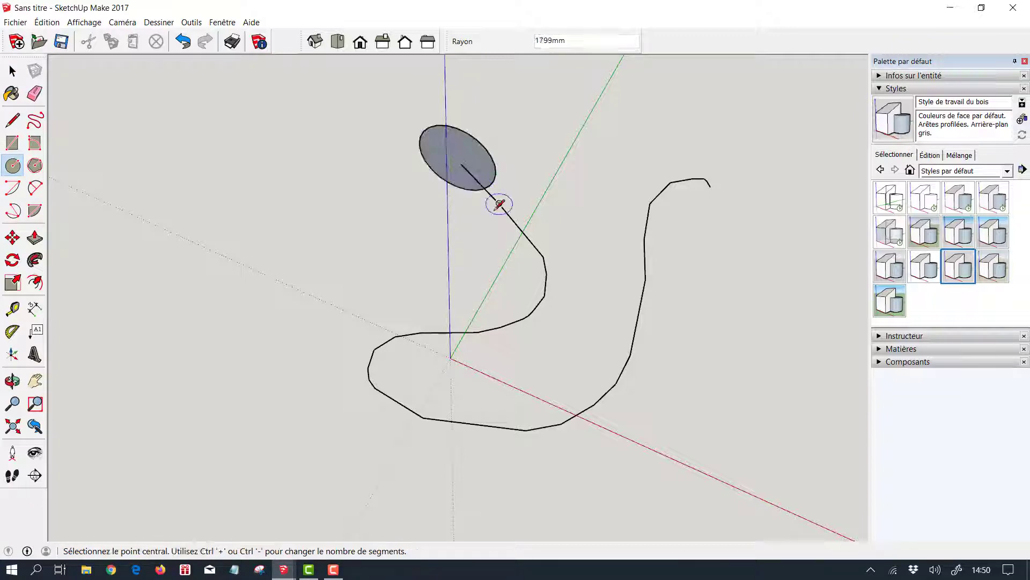
# - Extrude the circle along the whole freehand curve with Follow Me to form a winding tube
pyautogui.moveTo(421, 267); pyautogui.dragTo(259, 179, button='middle')
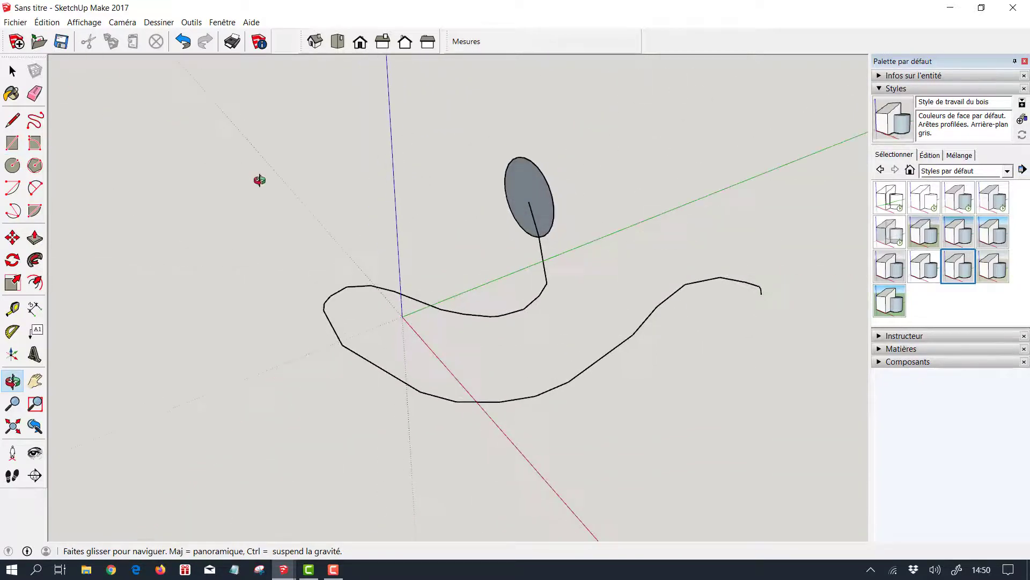
pyautogui.click(35, 261)
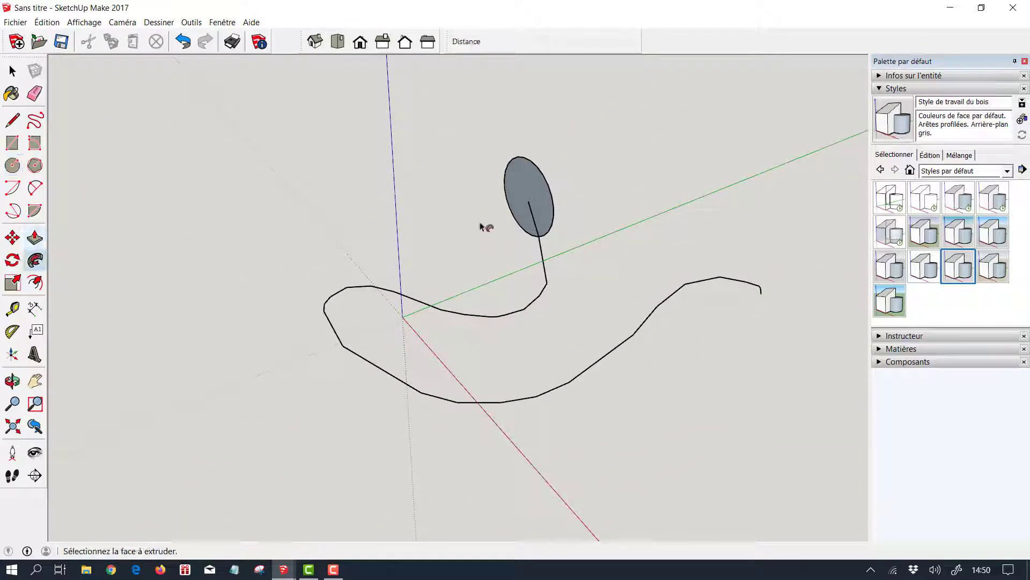
pyautogui.click(527, 187)
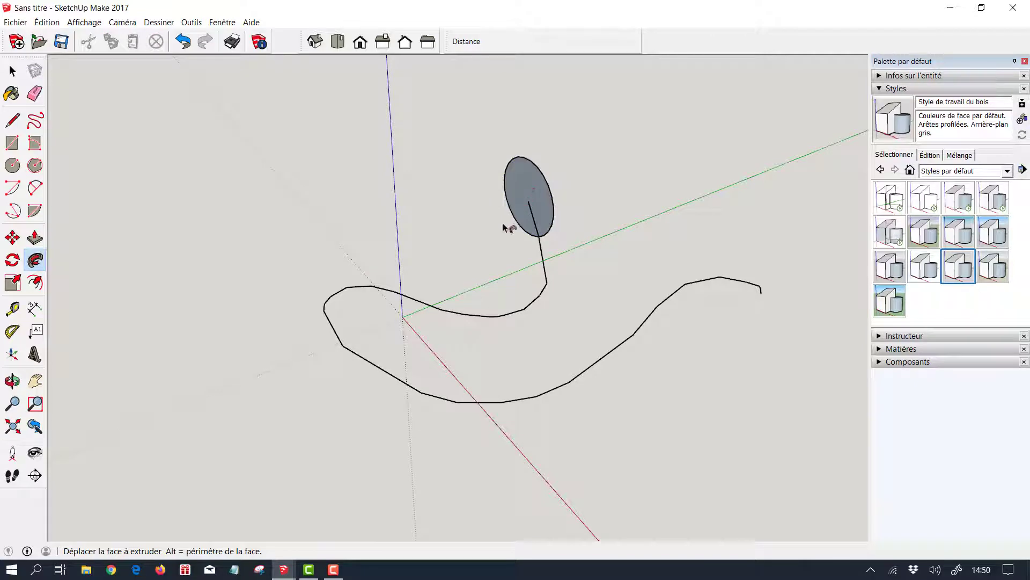
pyautogui.click(530, 188)
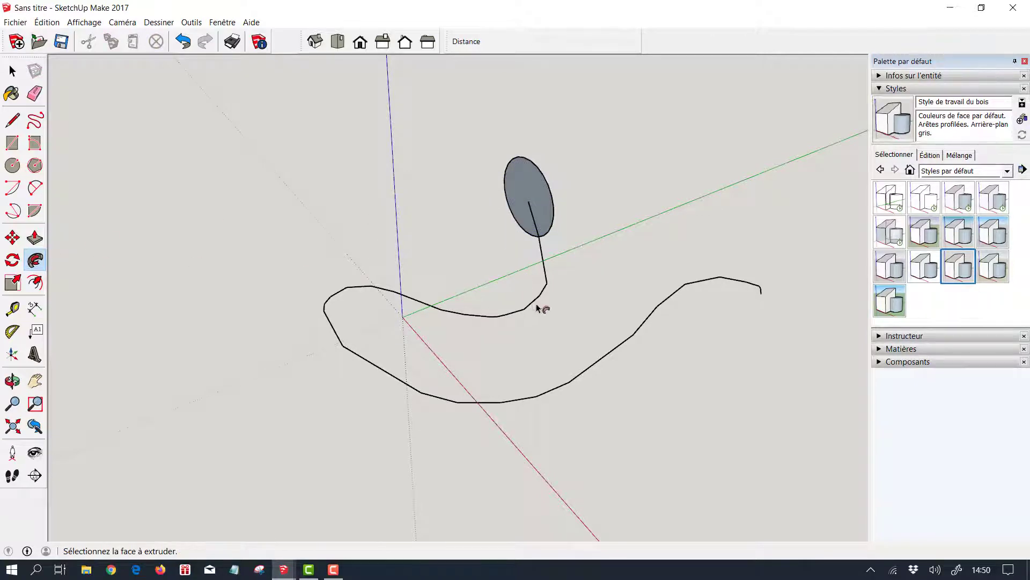
pyautogui.click(535, 184)
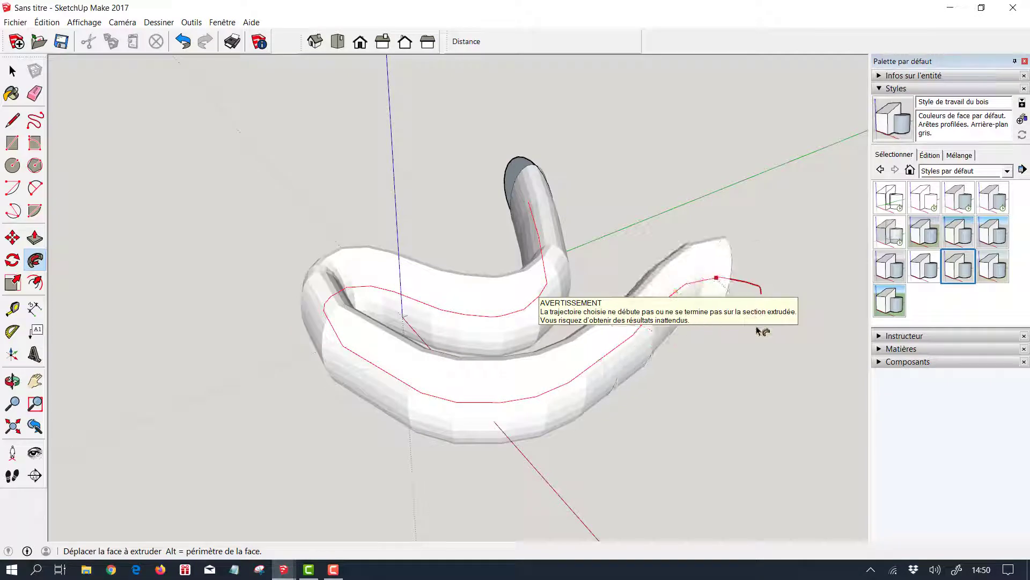
pyautogui.click(832, 300)
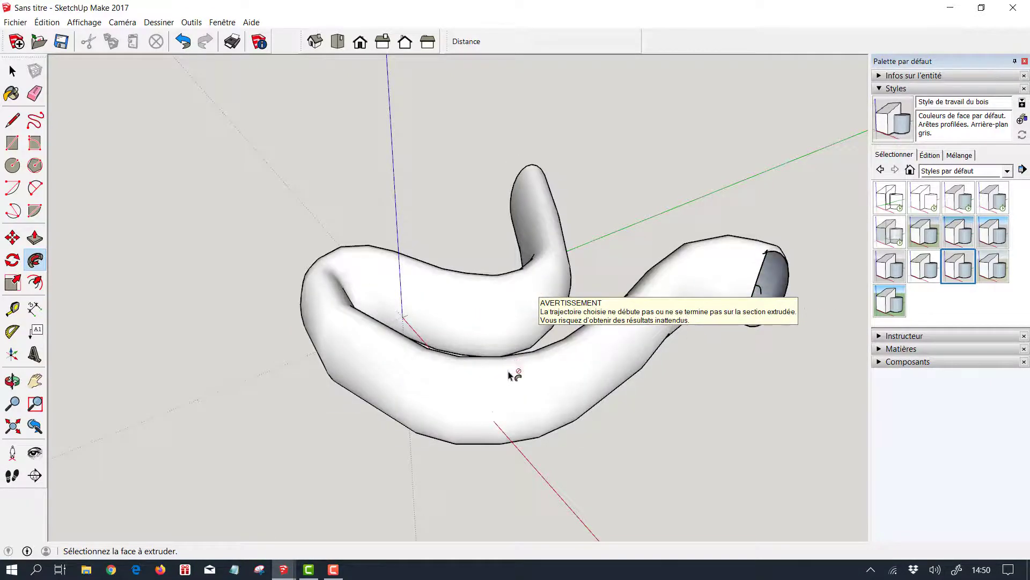
# - Select the entire winding tube with its path remnants and delete it to empty the model
pyautogui.press('o')
pyautogui.moveTo(637, 446); pyautogui.dragTo(662, 462)
pyautogui.press('p')
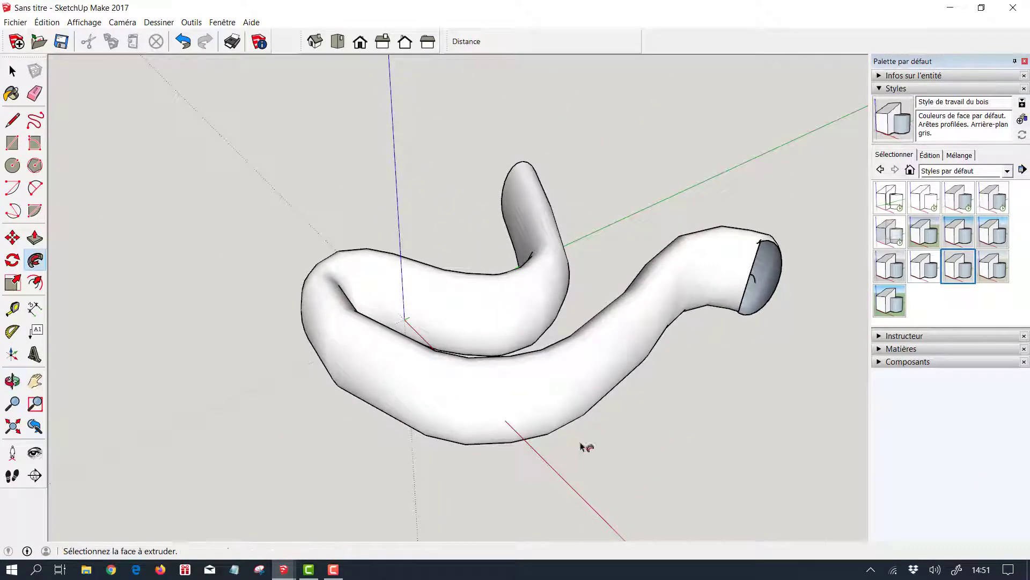
pyautogui.scroll(-2, 569, 456)
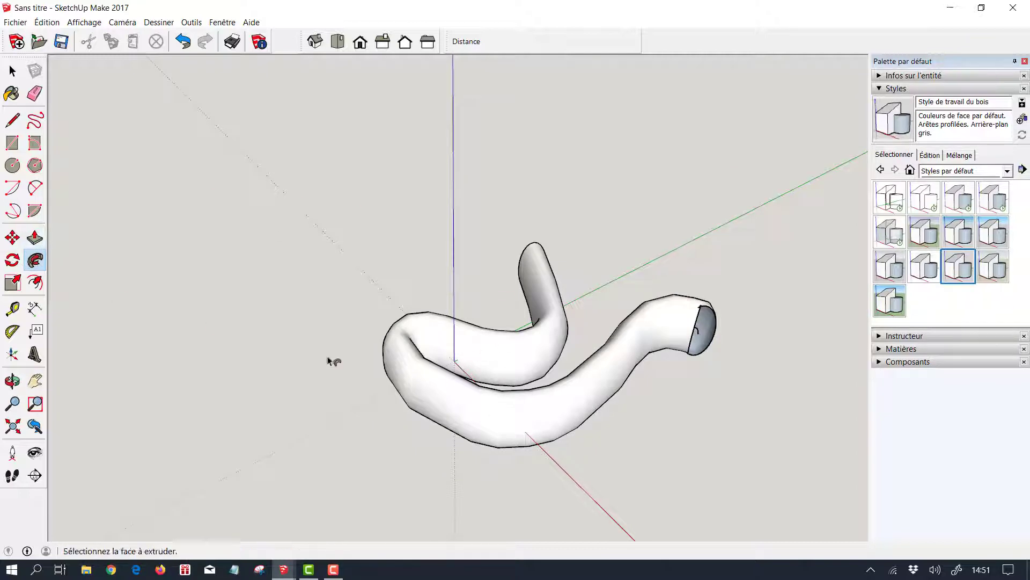
pyautogui.click(12, 71)
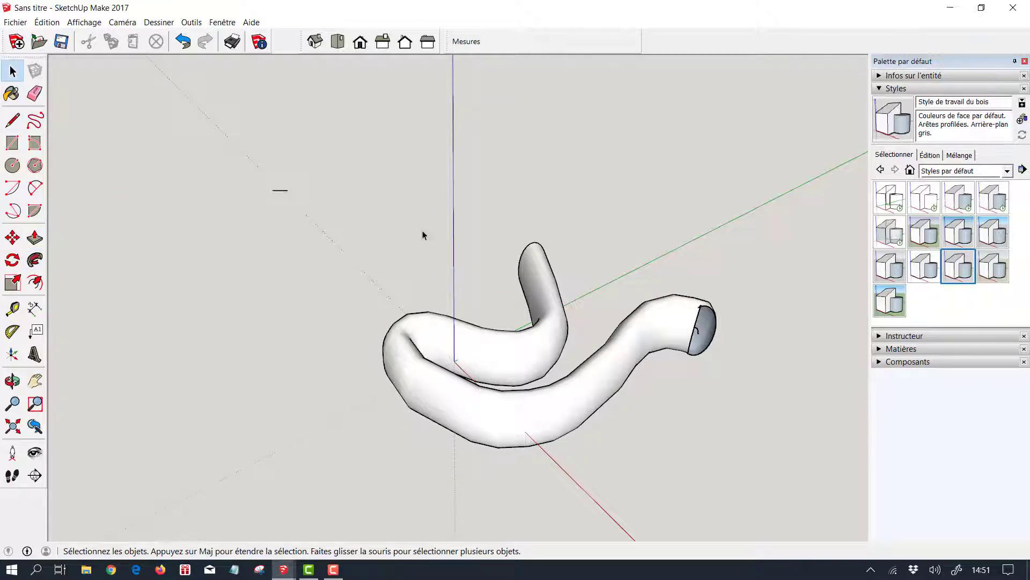
pyautogui.moveTo(272, 190); pyautogui.dragTo(759, 490)
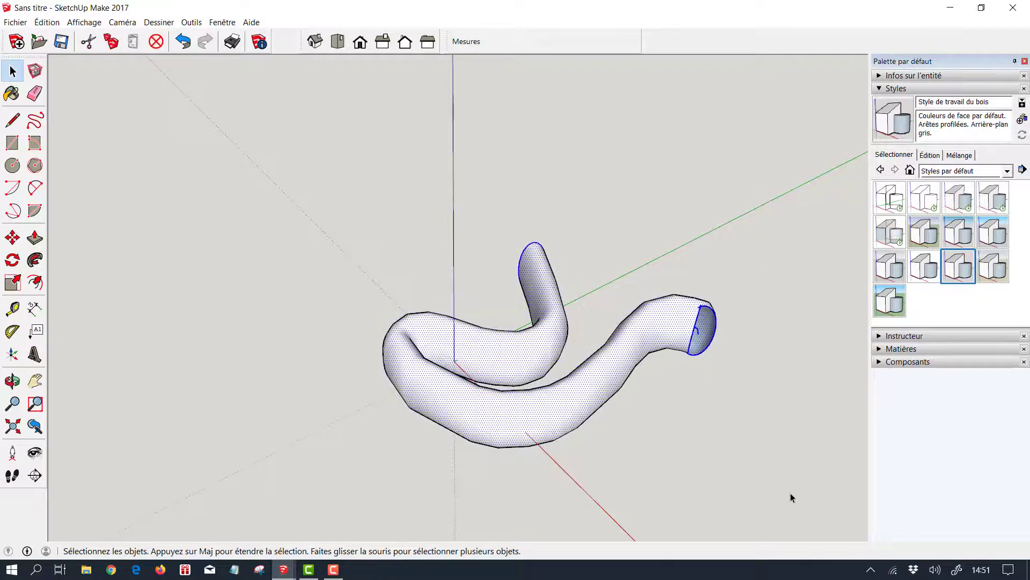
pyautogui.press('Delete')
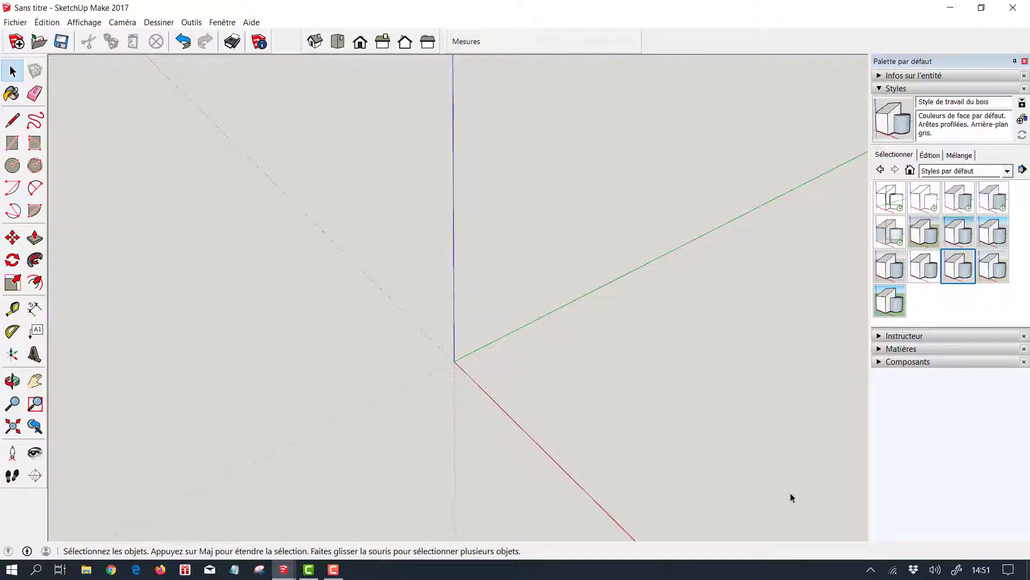
# - Search the 3D Warehouse components for "bureau" and insert the wooden desk described as "Bureau en bois"
pyautogui.click(881, 90)
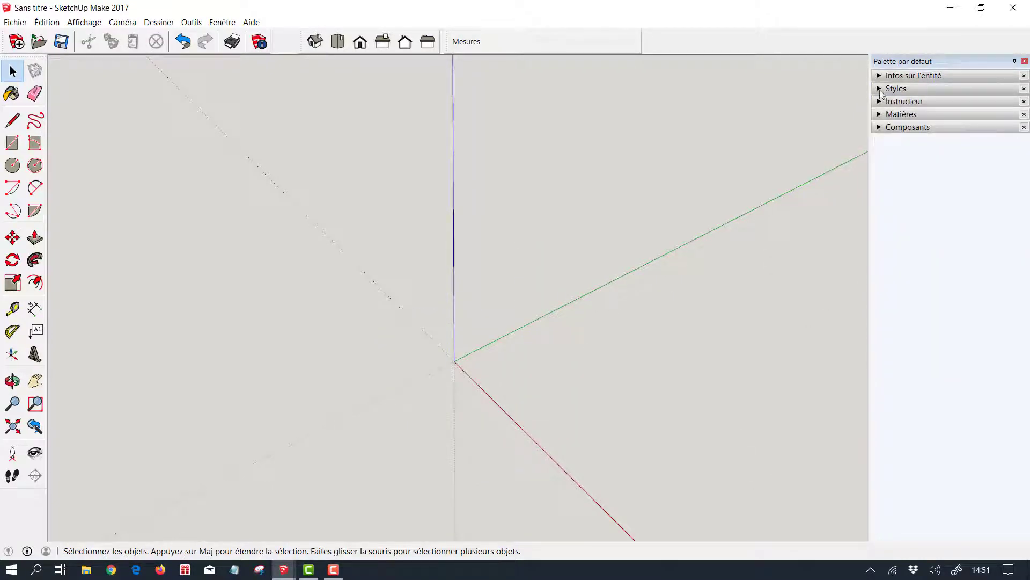
pyautogui.click(879, 128)
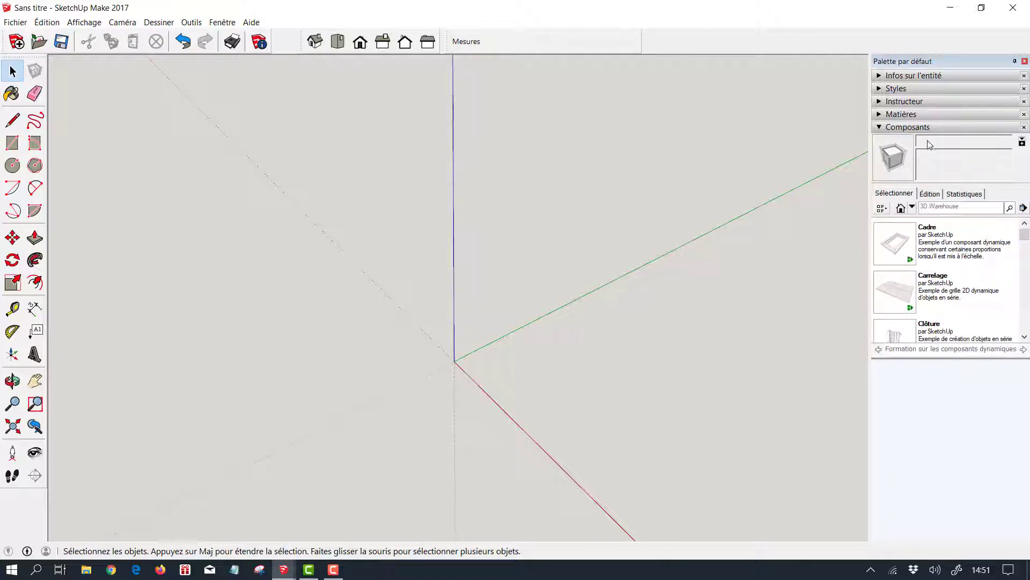
pyautogui.click(939, 209)
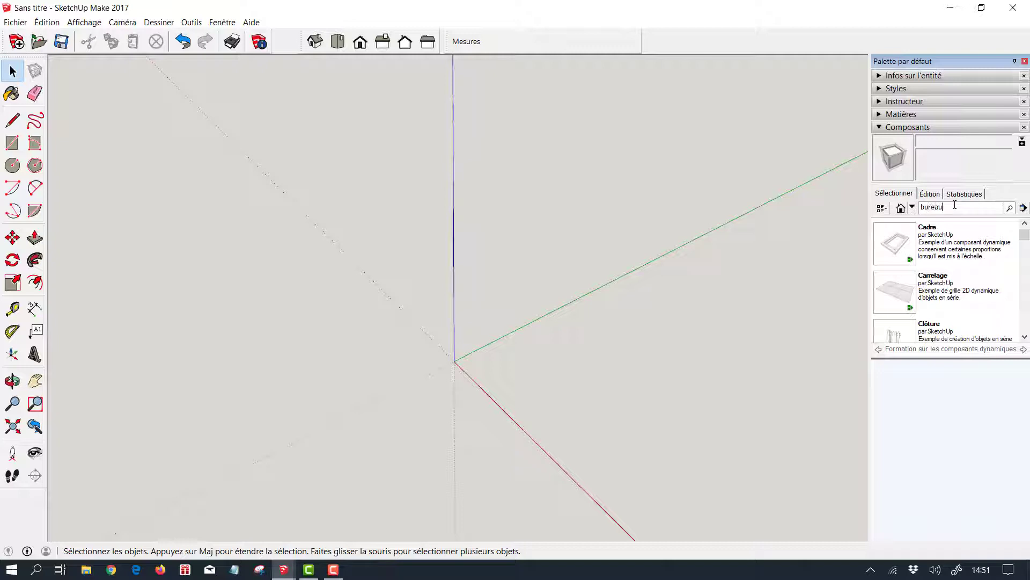
pyautogui.write('bureau')
pyautogui.press('Return')
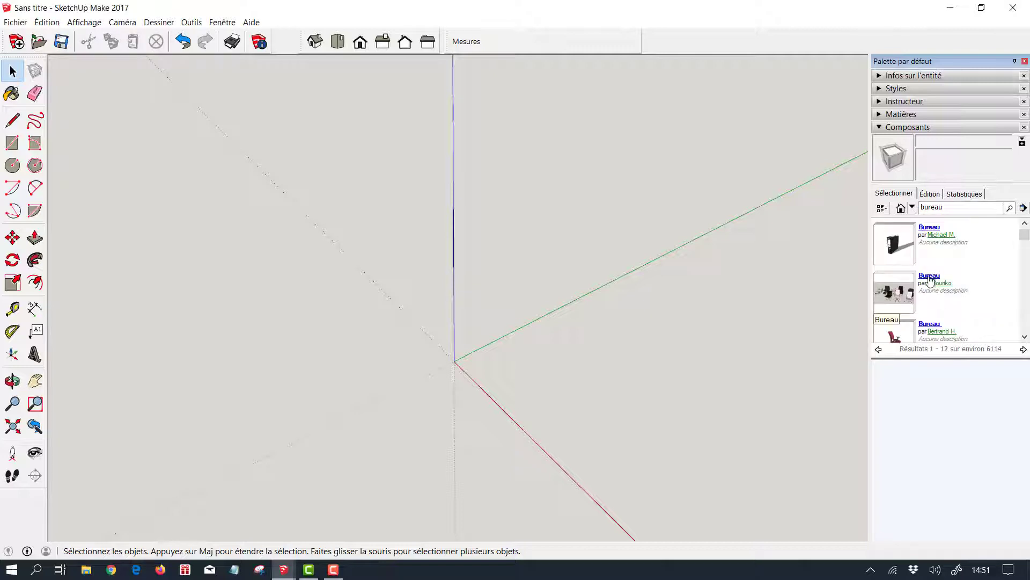
pyautogui.scroll(-1, 994, 303)
pyautogui.scroll(-3, 946, 296)
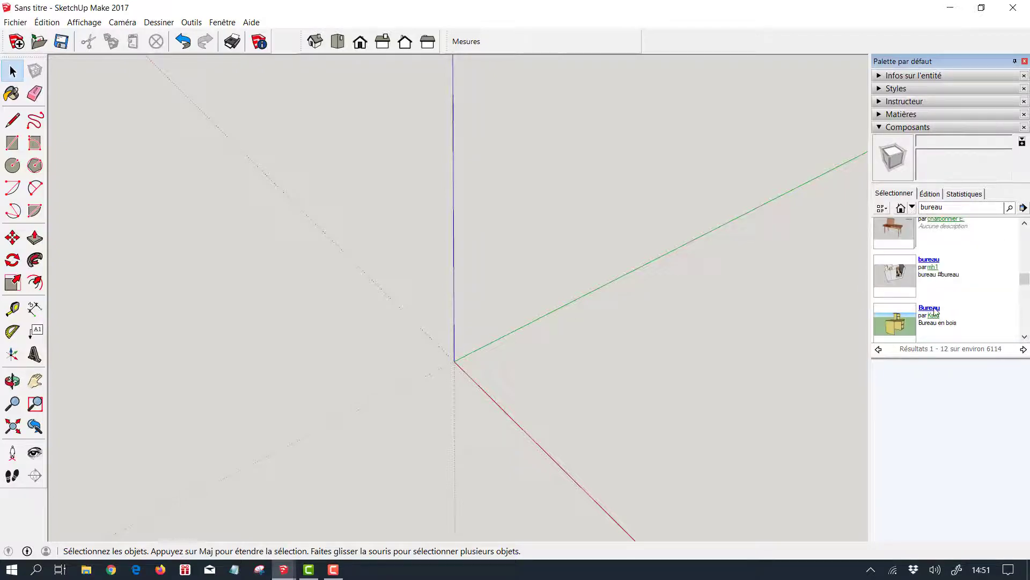
pyautogui.click(902, 323)
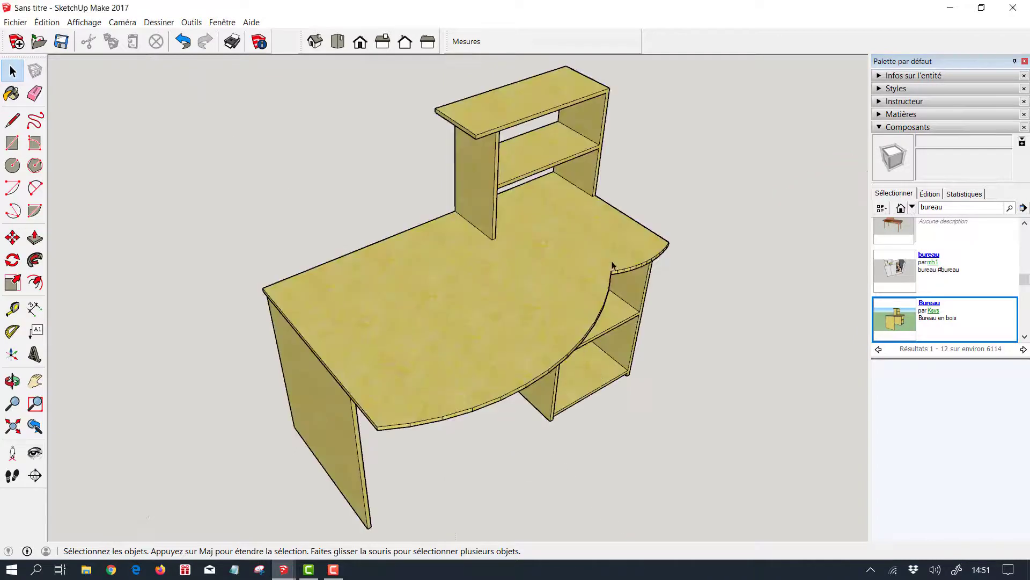
# - Rotate the desk 90° counterclockwise in the horizontal plane, taking the green axis direction as the starting line
pyautogui.scroll(-6, 613, 265)
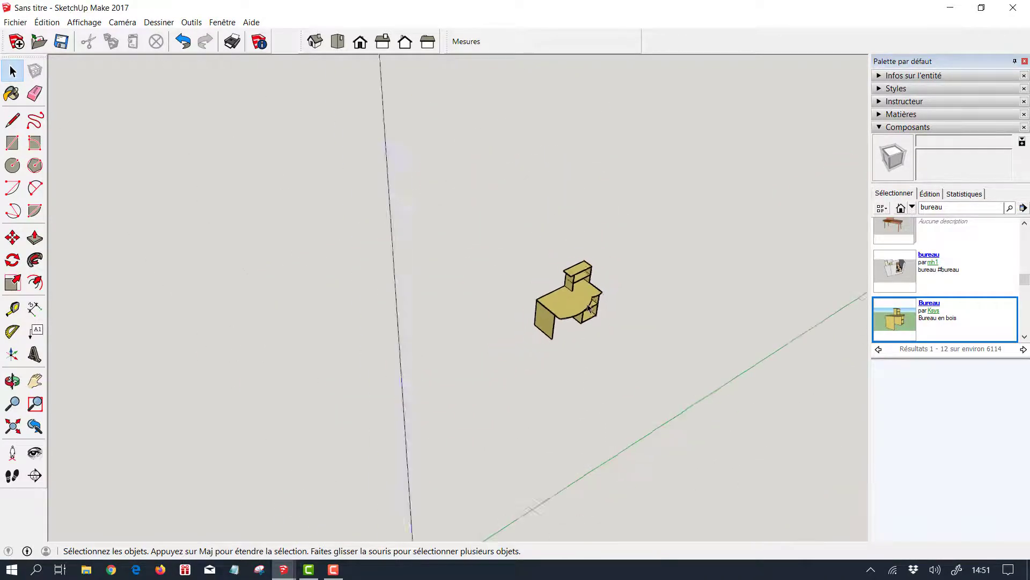
pyautogui.scroll(-2, 589, 308)
pyautogui.scroll(3, 585, 307)
pyautogui.moveTo(716, 336); pyautogui.dragTo(610, 333, button='middle')
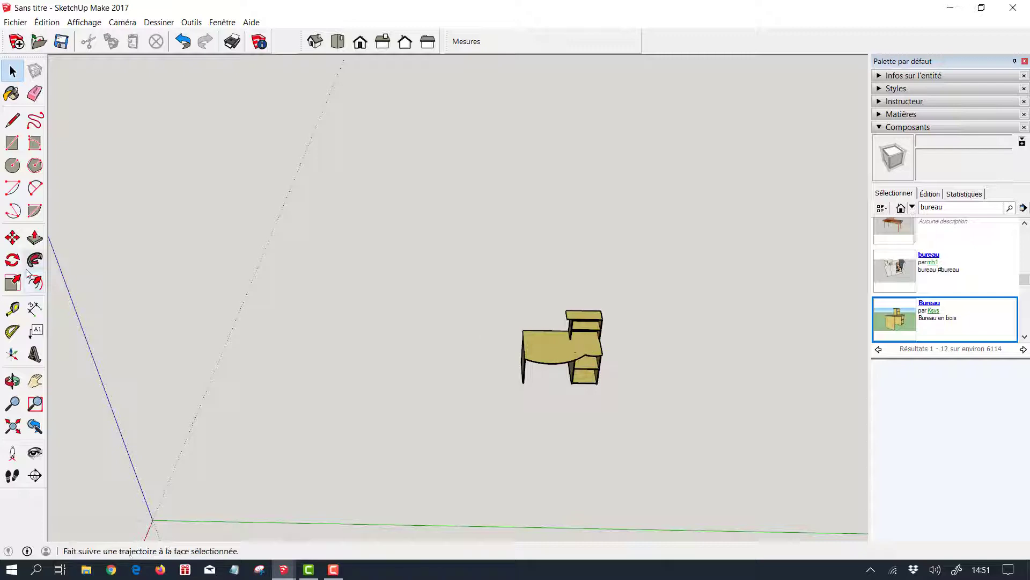
pyautogui.moveTo(526, 374); pyautogui.dragTo(388, 398, button='middle')
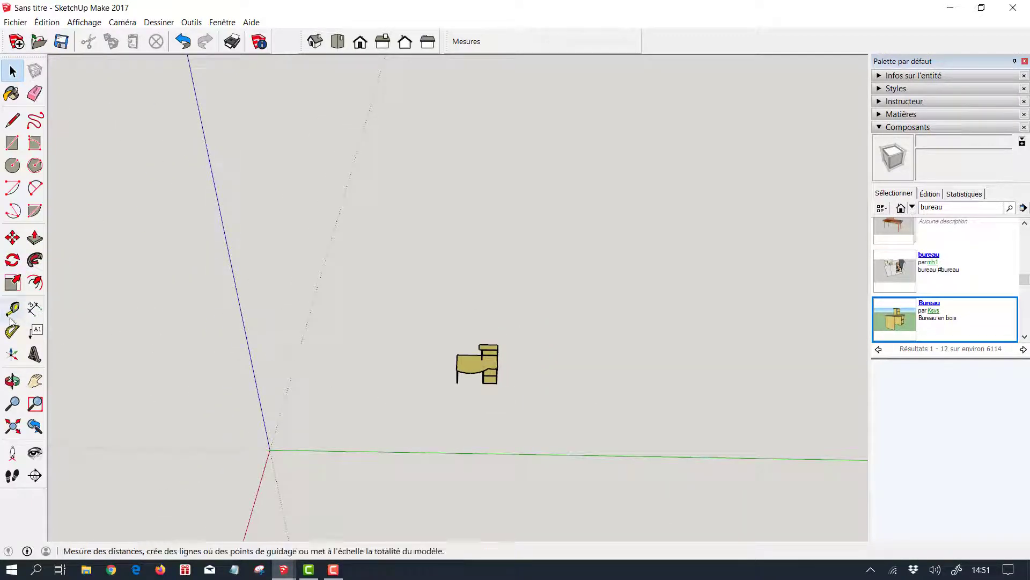
pyautogui.click(14, 262)
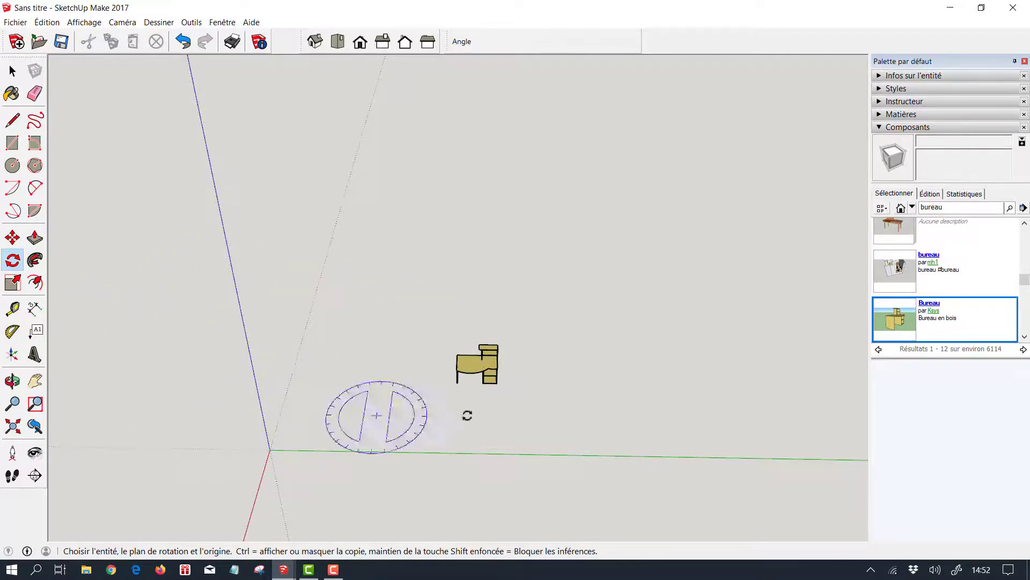
pyautogui.click(469, 355)
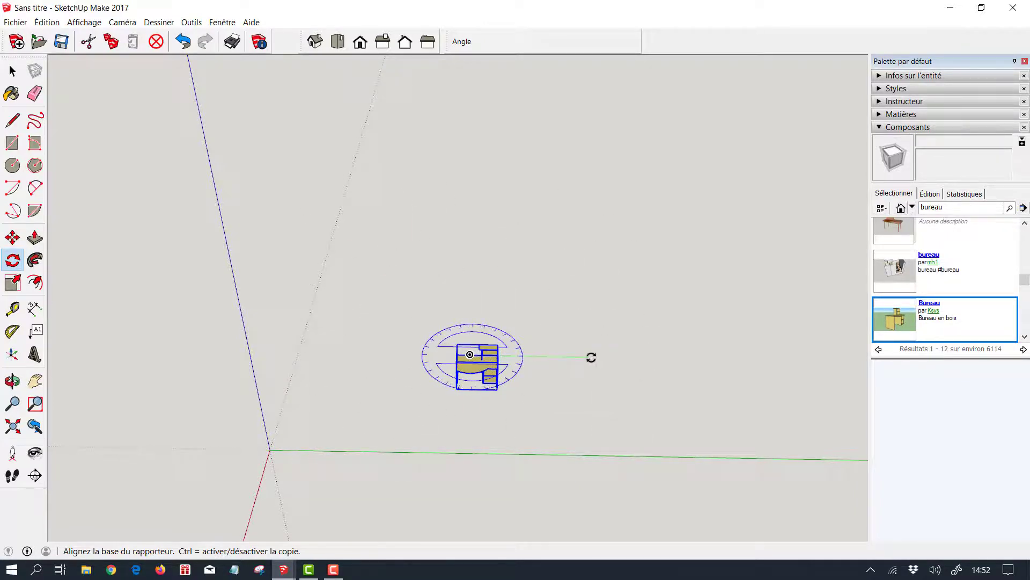
pyautogui.click(634, 355)
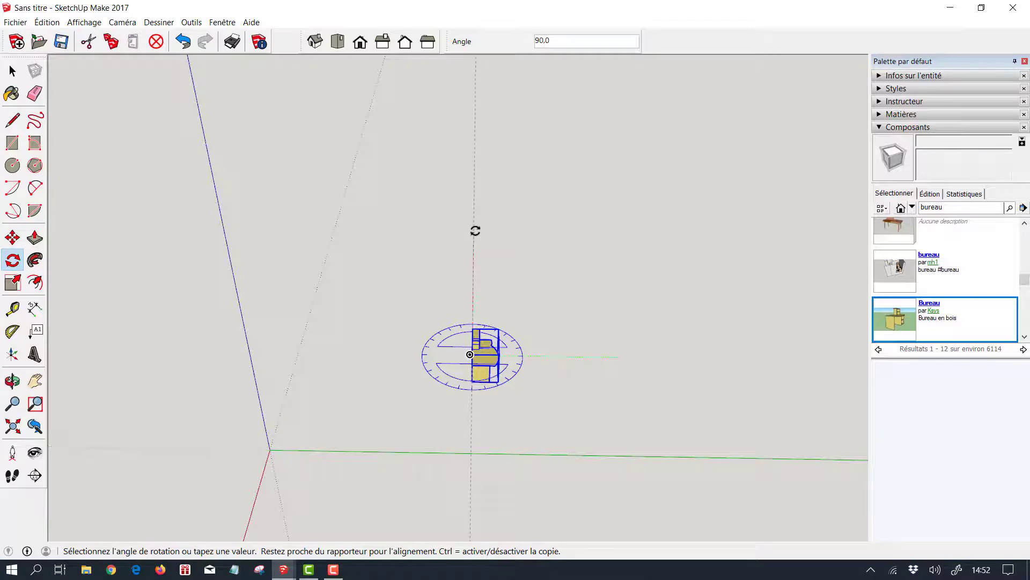
pyautogui.click(475, 231)
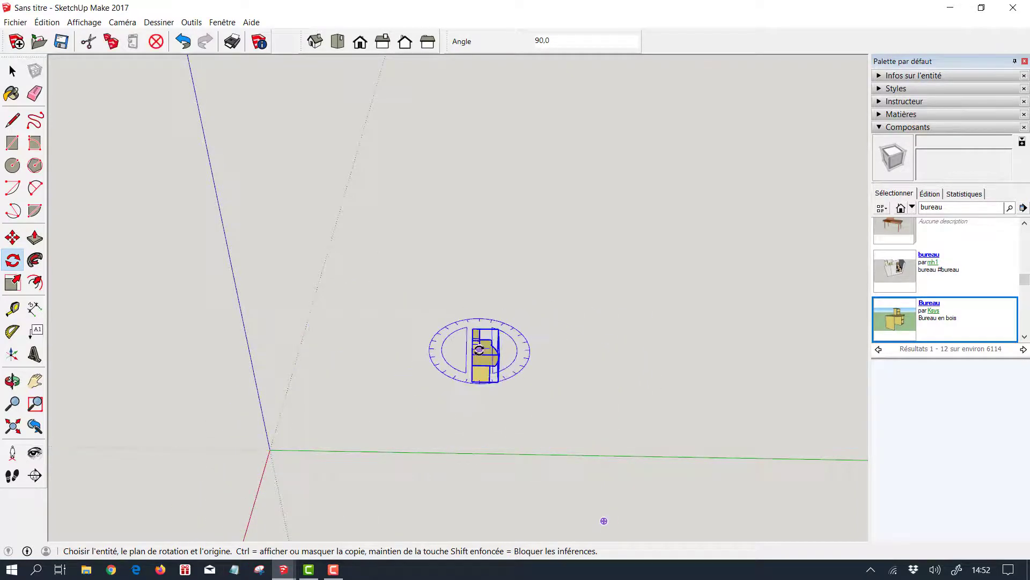
# - Rotate the desk by about a further 17.5° in the horizontal plane and leave the Rotate tool
pyautogui.click(479, 349)
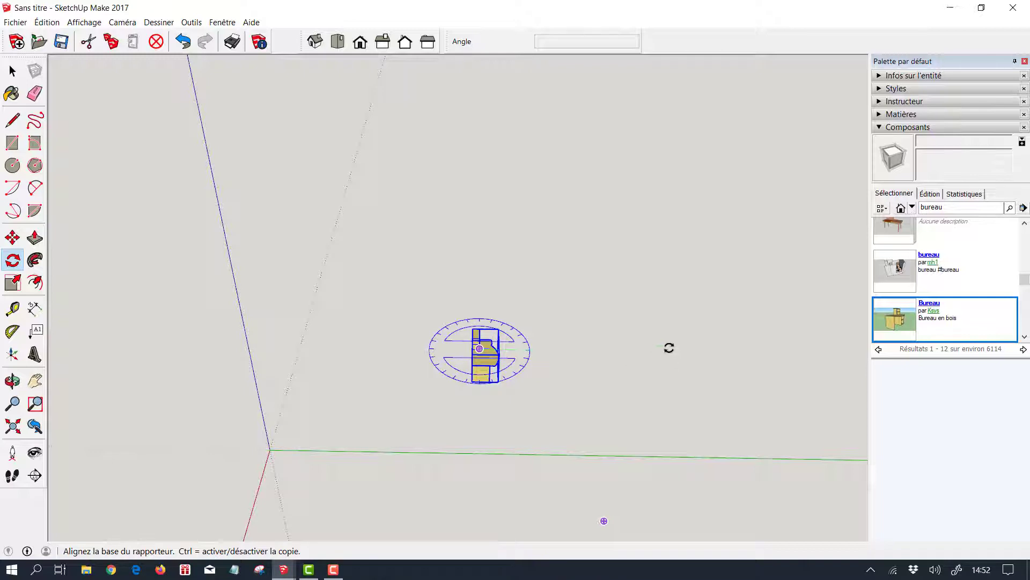
pyautogui.click(657, 401)
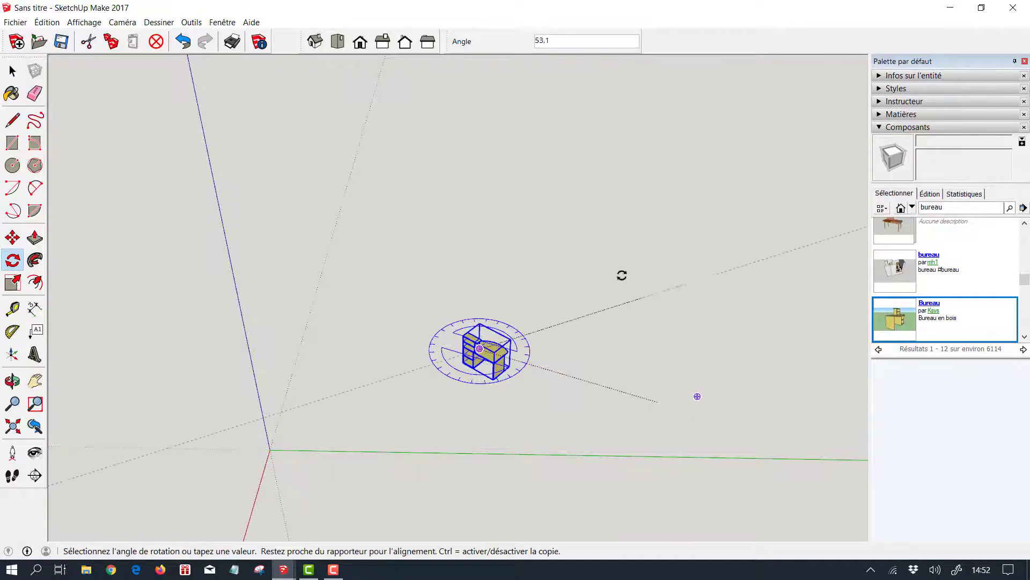
pyautogui.click(583, 361)
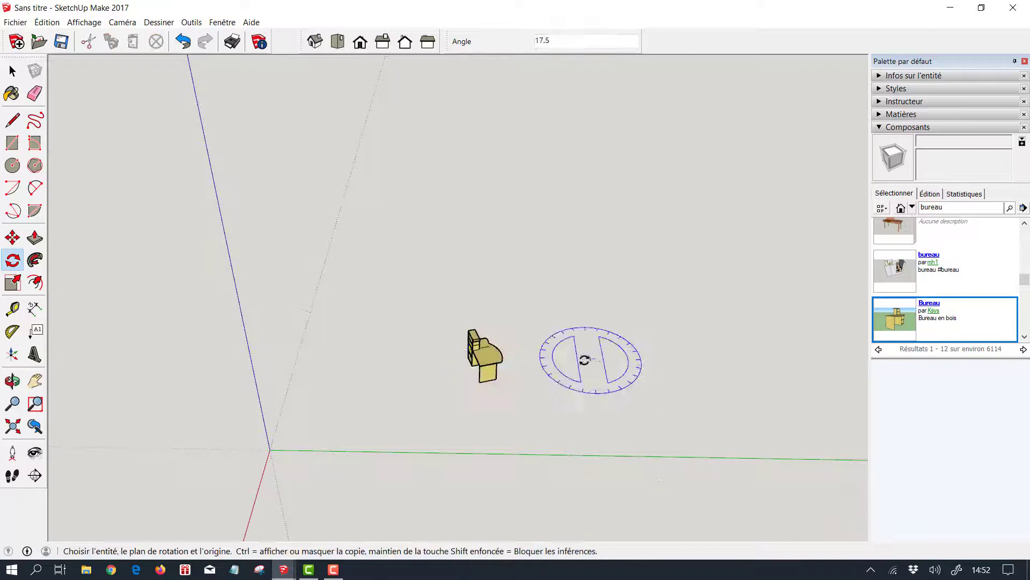
pyautogui.click(12, 70)
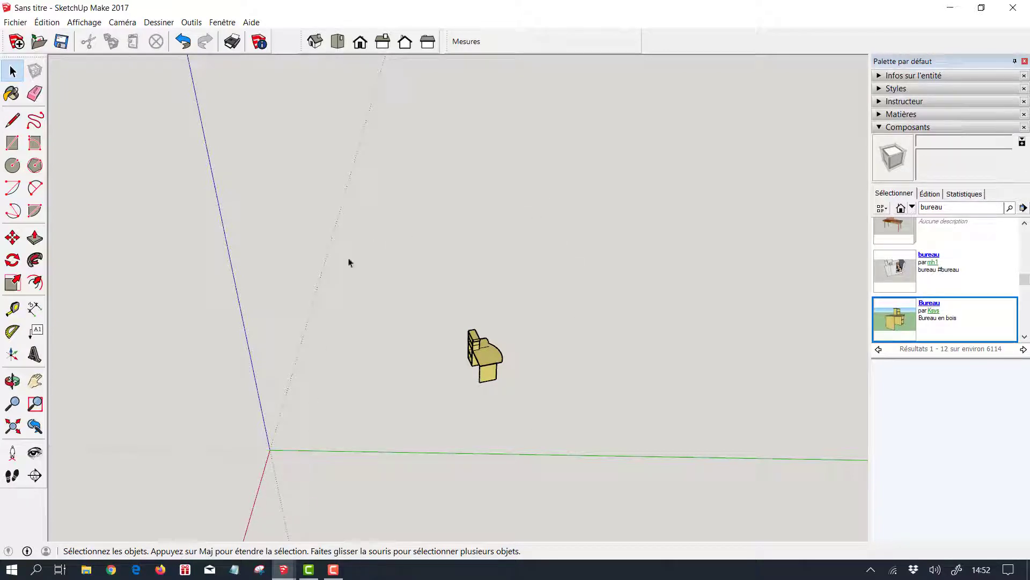
# - Draw a ground rectangle of about 12094 × 6921 mm from the origin along the green axis, reaching under the desk
pyautogui.click(12, 143)
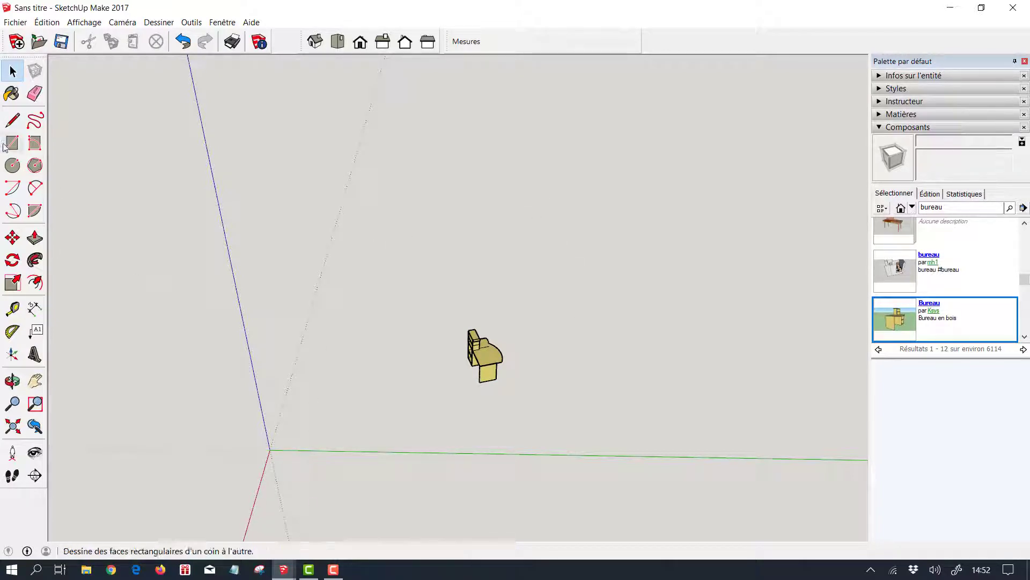
pyautogui.click(271, 449)
pyautogui.click(492, 241)
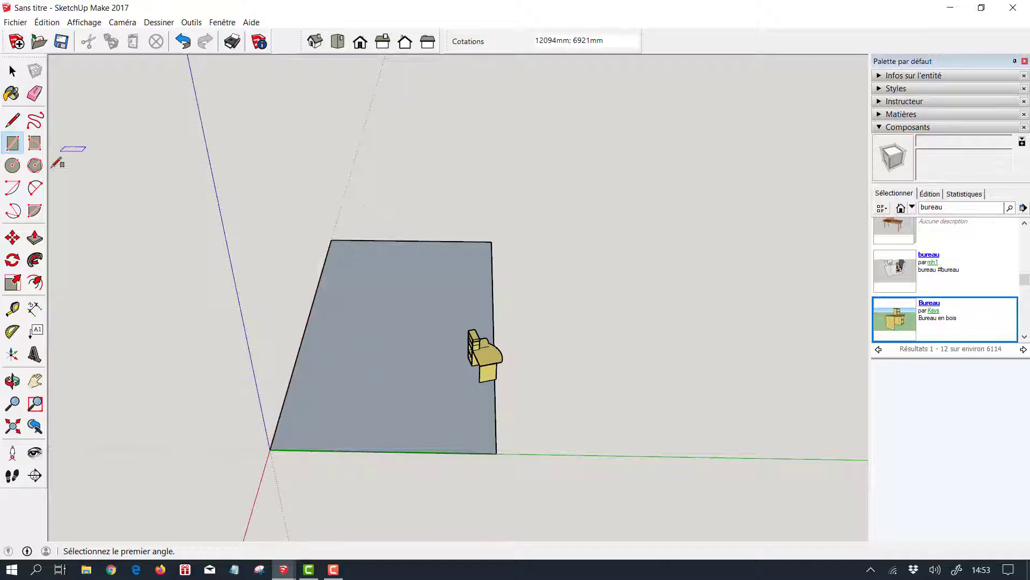
# - Move the desk about 5800 mm back along the green axis to the rectangle's long edge that starts at the origin
pyautogui.click(13, 238)
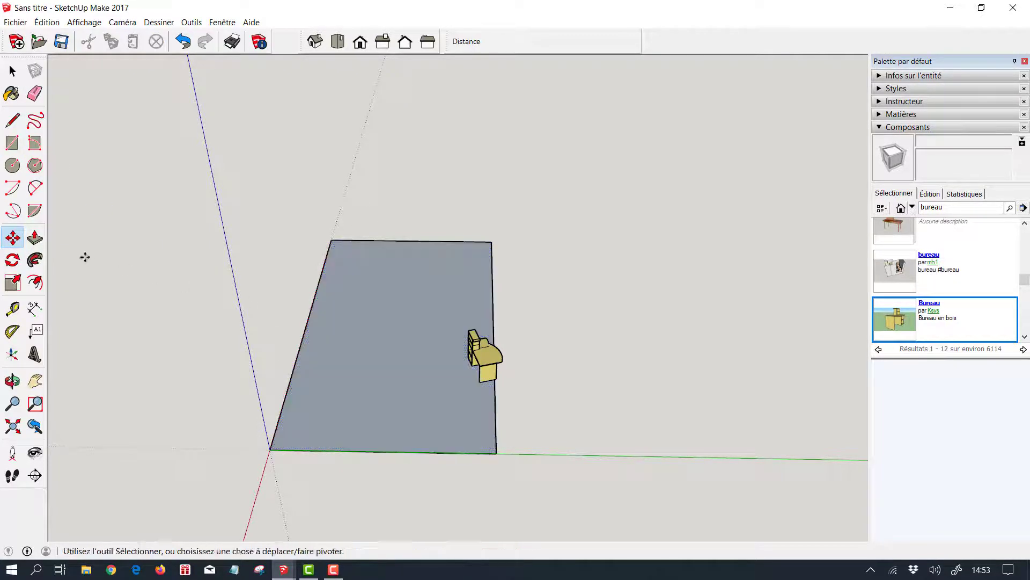
pyautogui.click(490, 362)
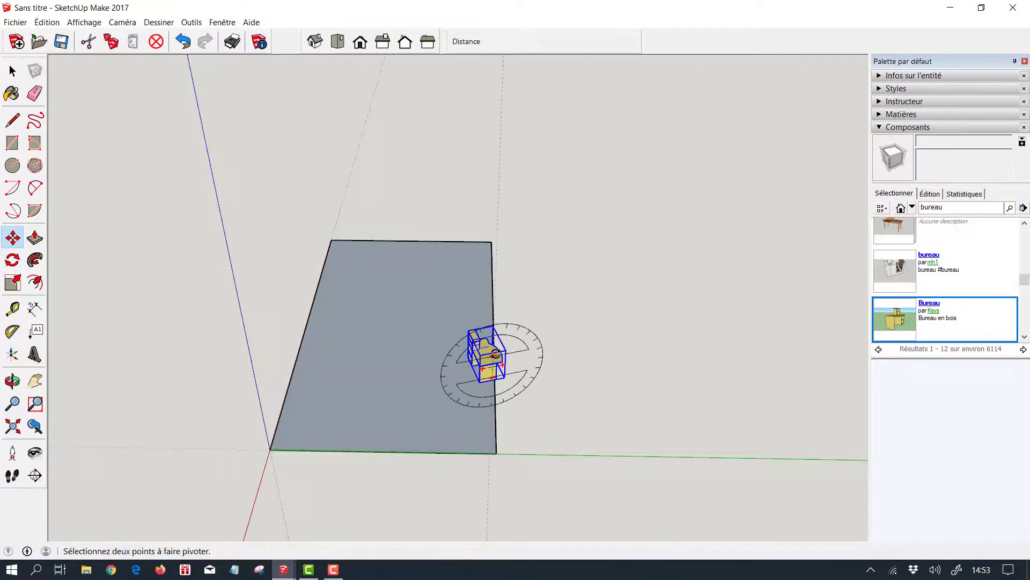
pyautogui.click(453, 350)
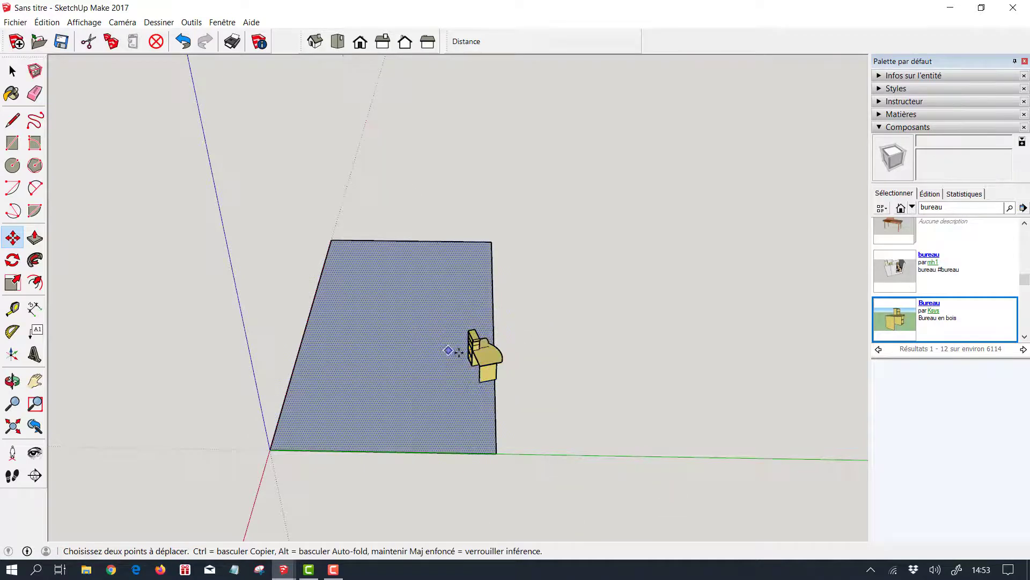
pyautogui.click(489, 374)
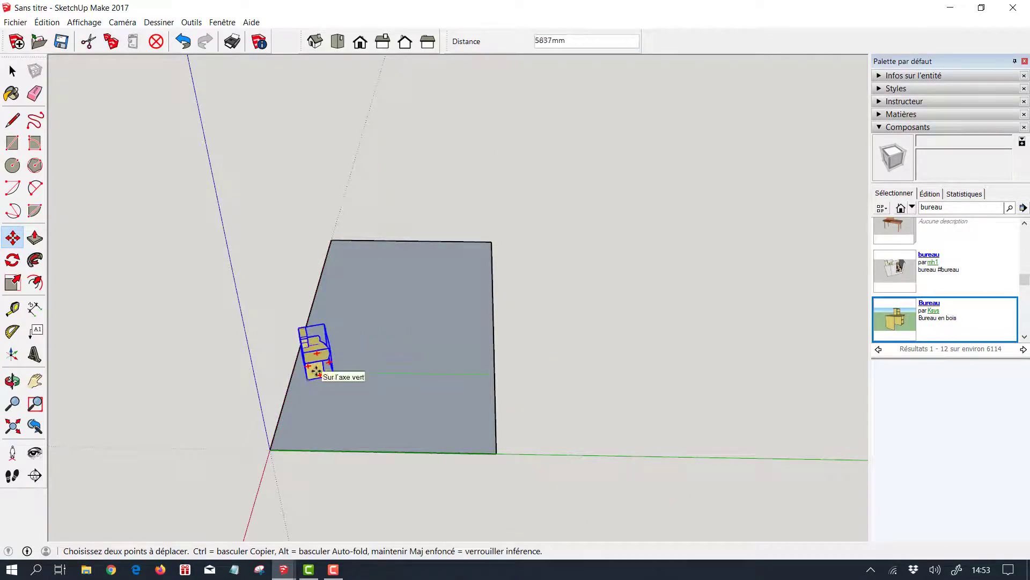
pyautogui.click(321, 371)
# - Rotate the desk by about 18.3° in the horizontal plane to line it up with the rectangle's long edge
pyautogui.moveTo(350, 384); pyautogui.dragTo(279, 362, button='middle')
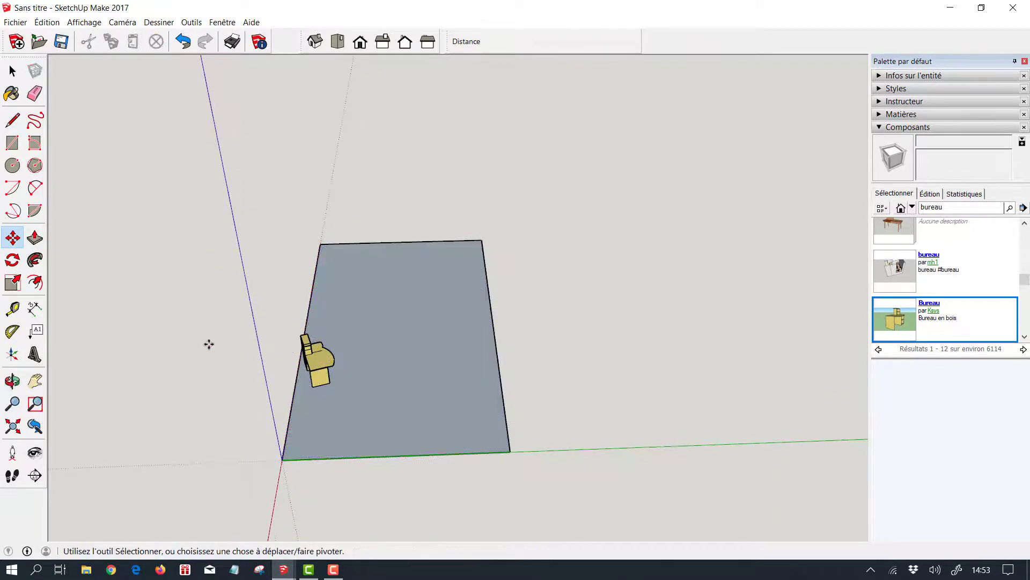
pyautogui.click(13, 260)
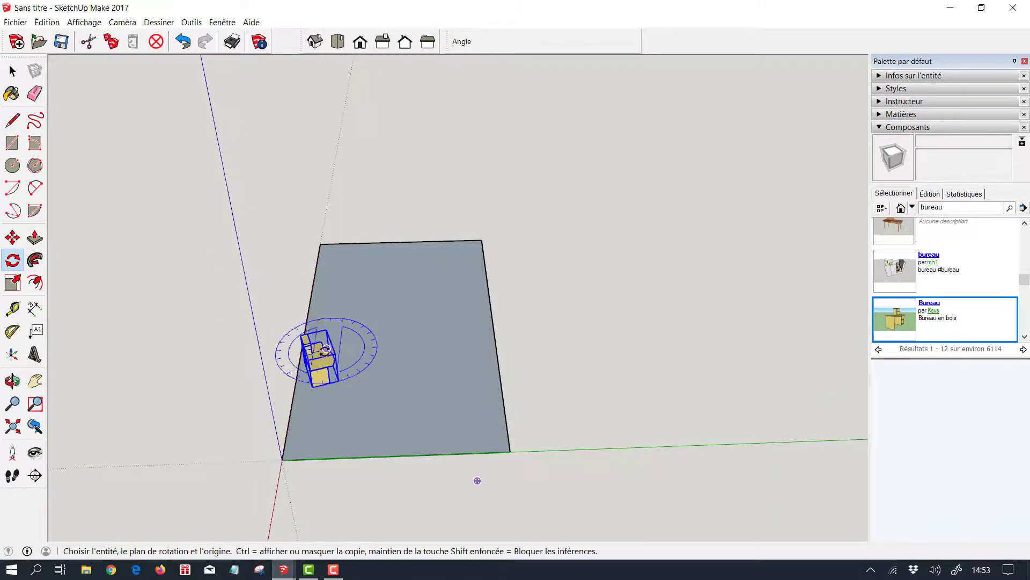
pyautogui.click(318, 351)
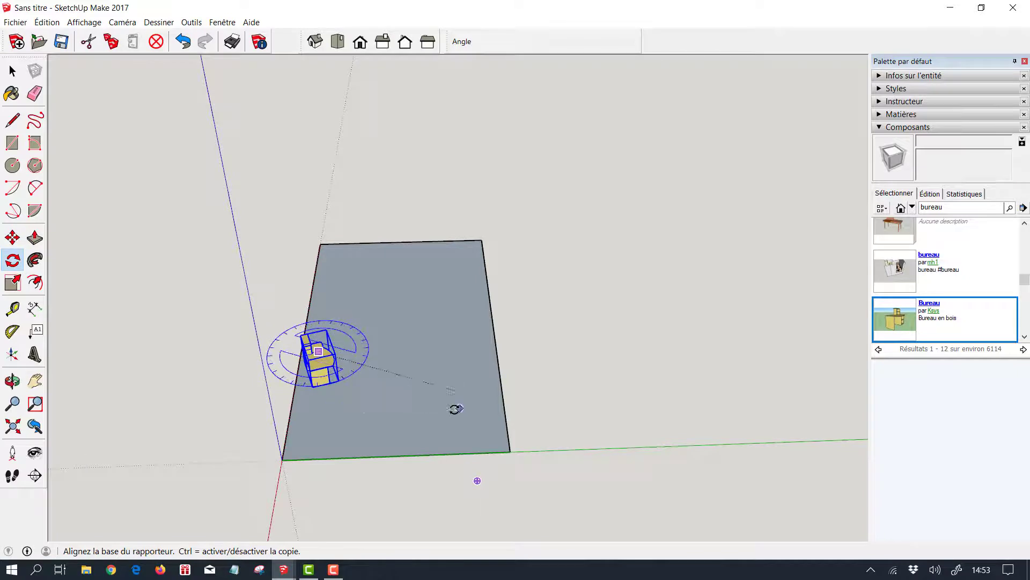
pyautogui.click(352, 456)
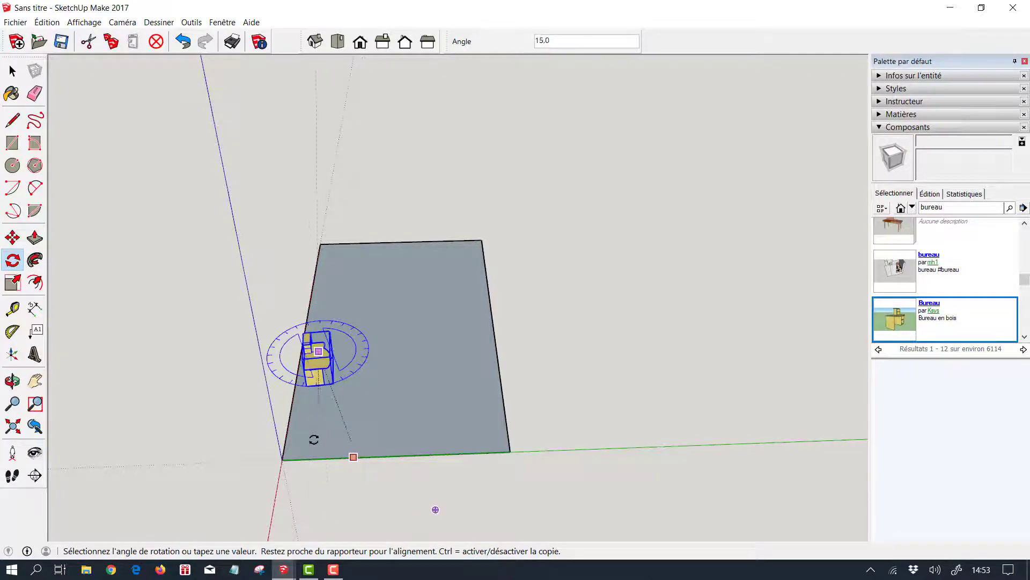
pyautogui.click(289, 518)
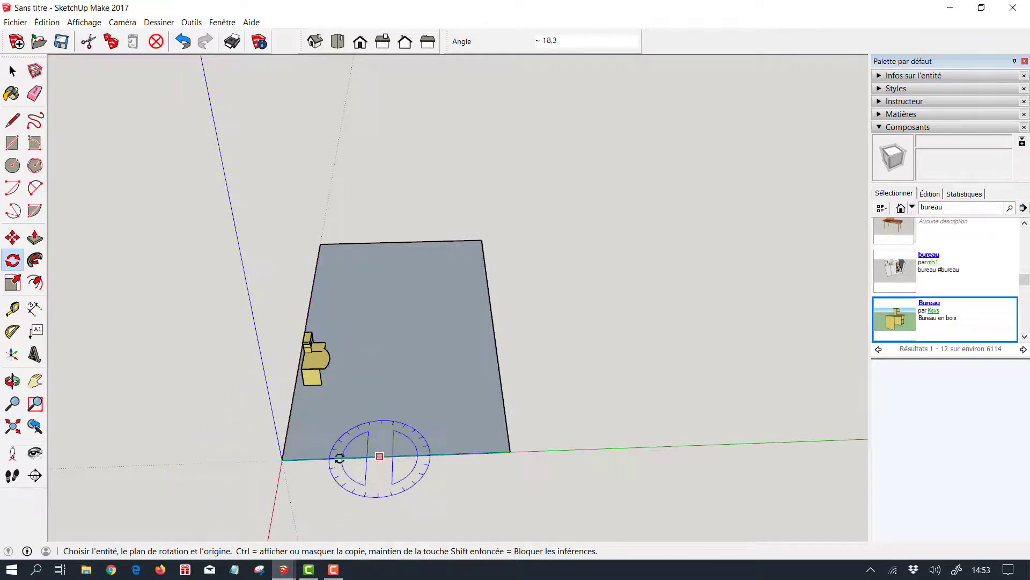
pyautogui.press('o')
pyautogui.moveTo(271, 404); pyautogui.dragTo(287, 425)
pyautogui.press('q')
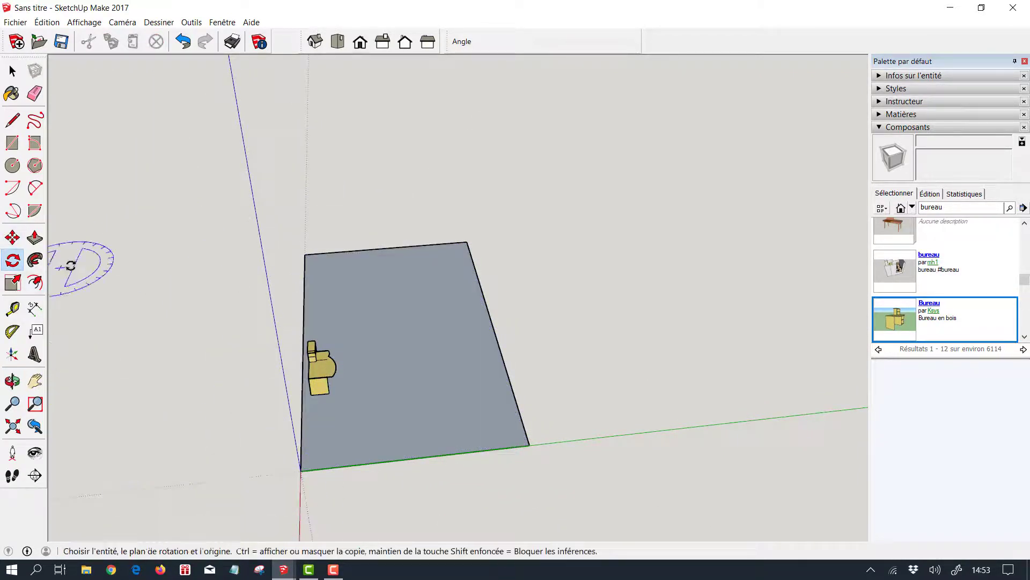
# - Enlarge the desk with the Scale tool, first by a factor of about 1.76, and stretch it further from the same upper edge
pyautogui.click(10, 284)
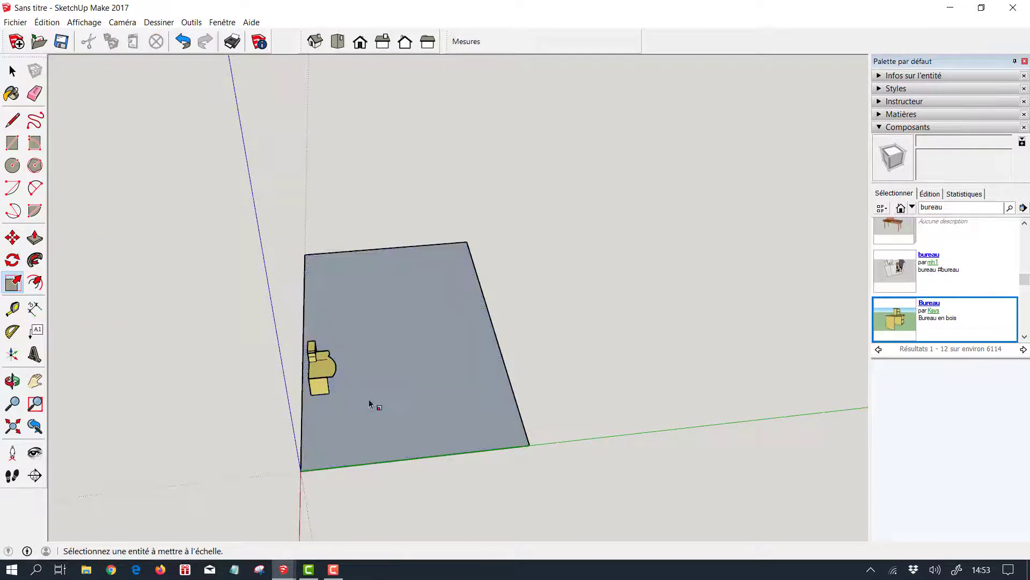
pyautogui.click(316, 369)
pyautogui.moveTo(399, 366); pyautogui.dragTo(376, 300, button='middle')
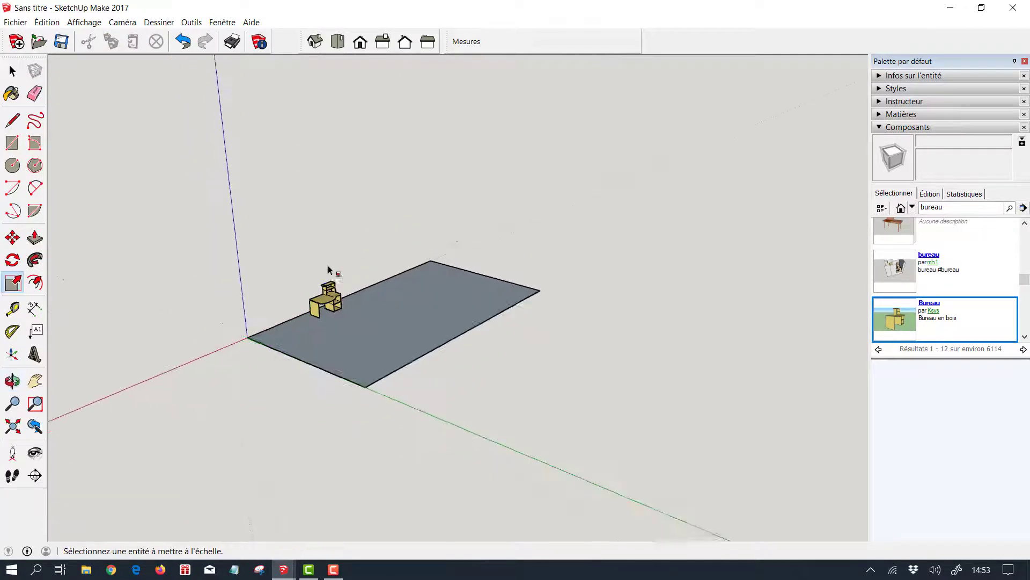
pyautogui.click(329, 281)
pyautogui.scroll(5, 322, 284)
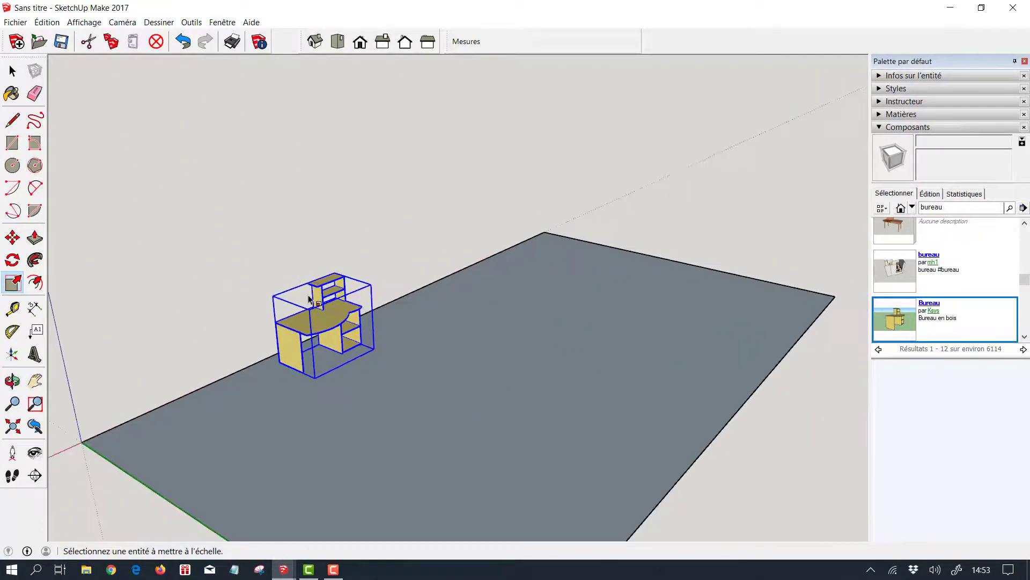
pyautogui.scroll(-1, 102, 311)
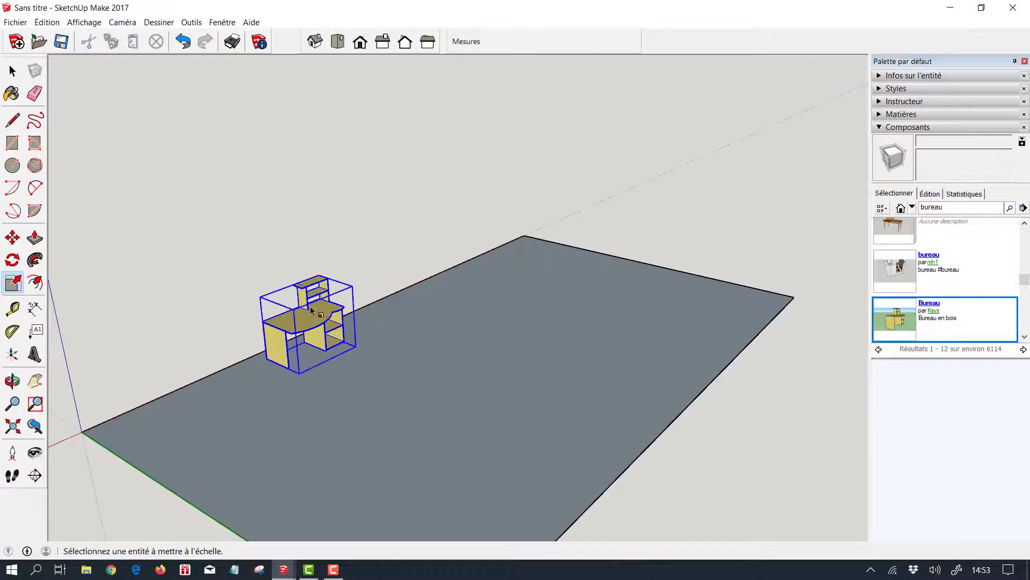
pyautogui.click(312, 309)
pyautogui.click(15, 282)
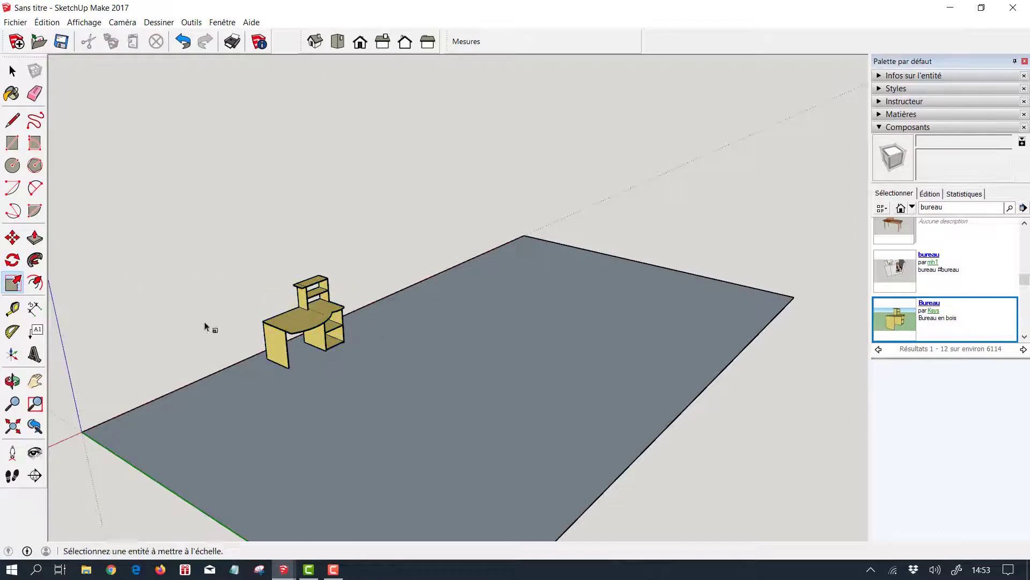
pyautogui.click(315, 323)
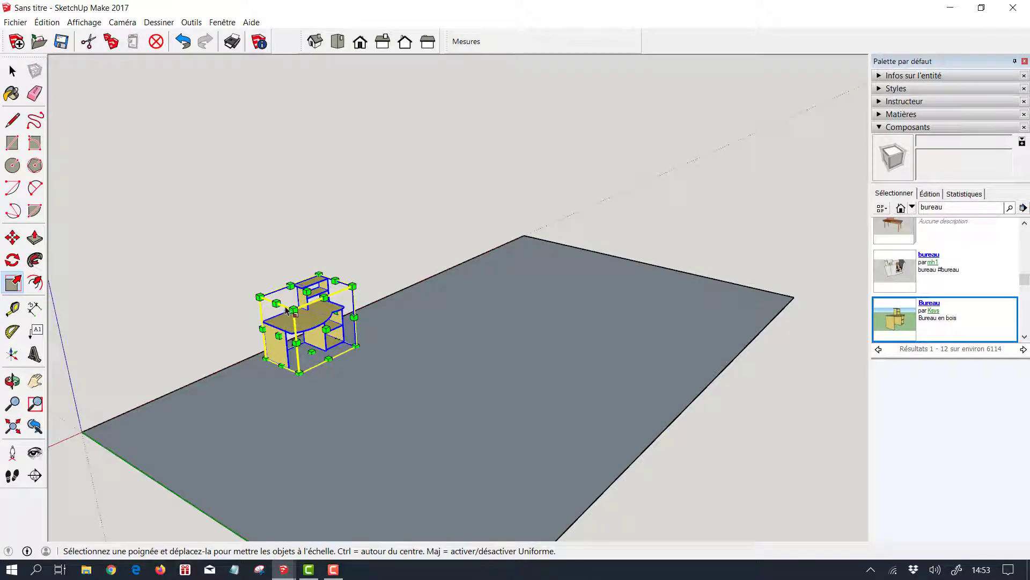
pyautogui.moveTo(277, 305); pyautogui.dragTo(326, 291)
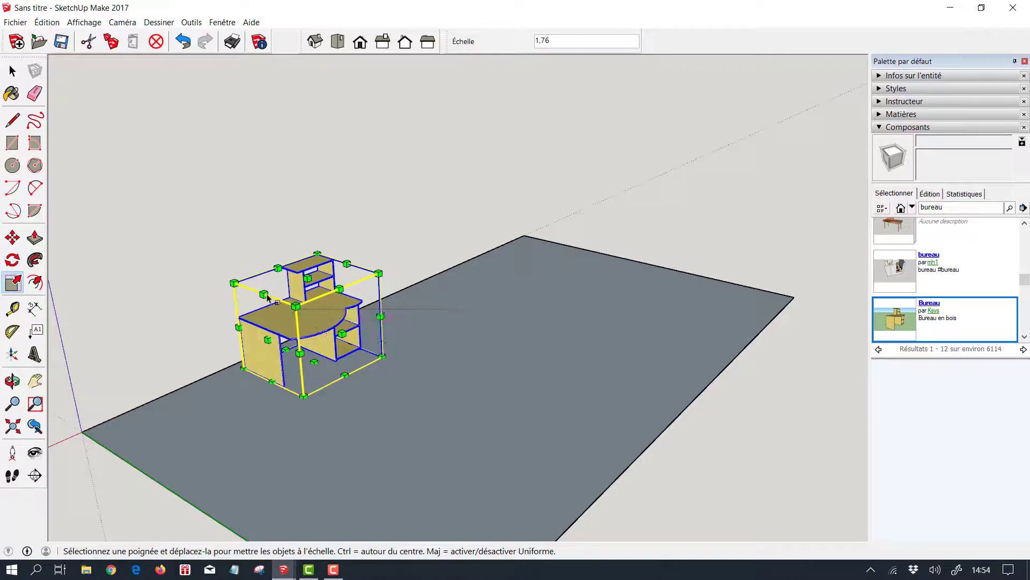
pyautogui.moveTo(263, 299); pyautogui.dragTo(385, 259)
# - Scale the desk uniformly from its upper corners, up by a factor of 2.00 and back down by about 0.23
pyautogui.scroll(-5, 384, 258)
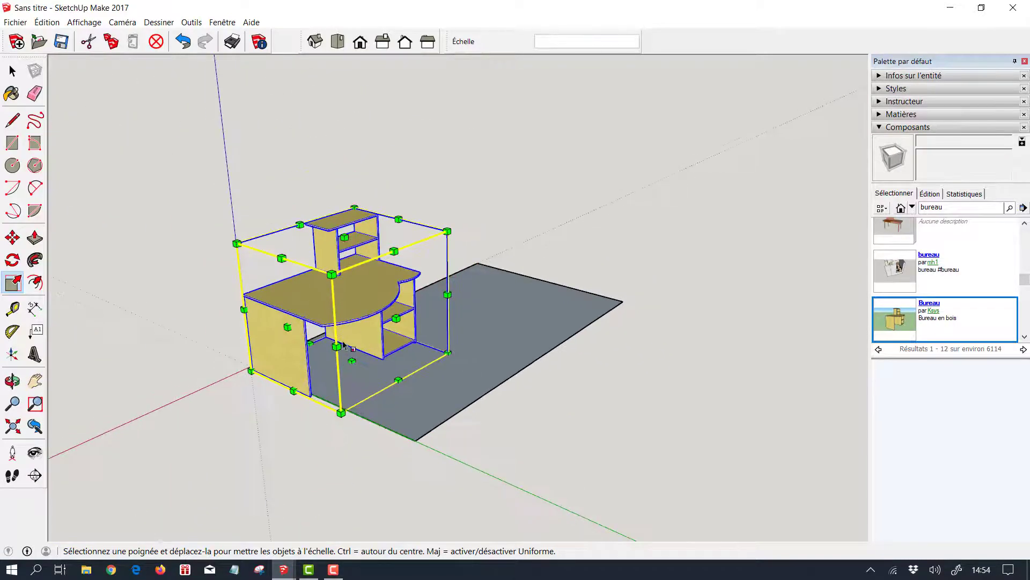
pyautogui.moveTo(332, 275); pyautogui.dragTo(496, 214)
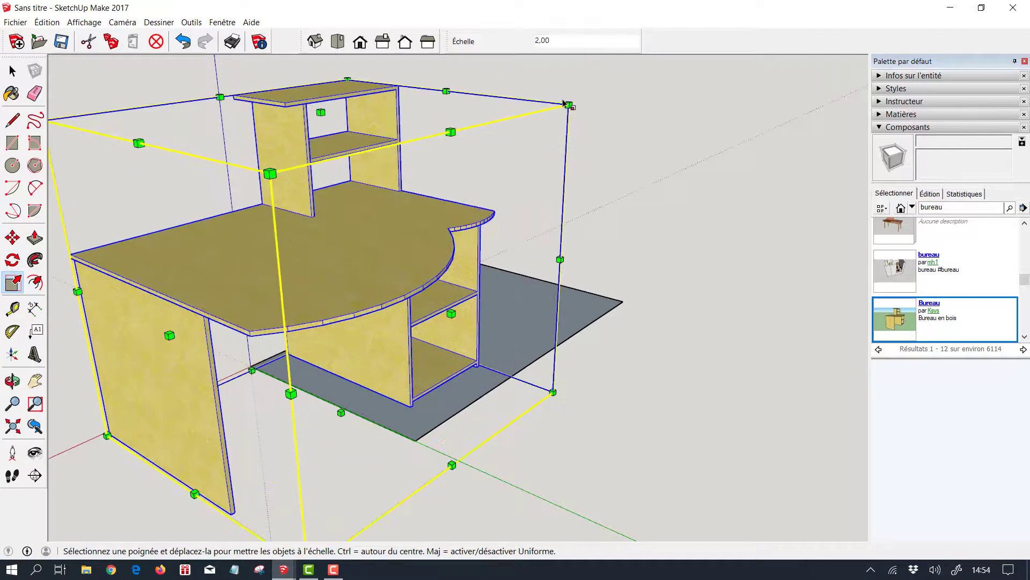
pyautogui.moveTo(564, 101); pyautogui.dragTo(175, 330)
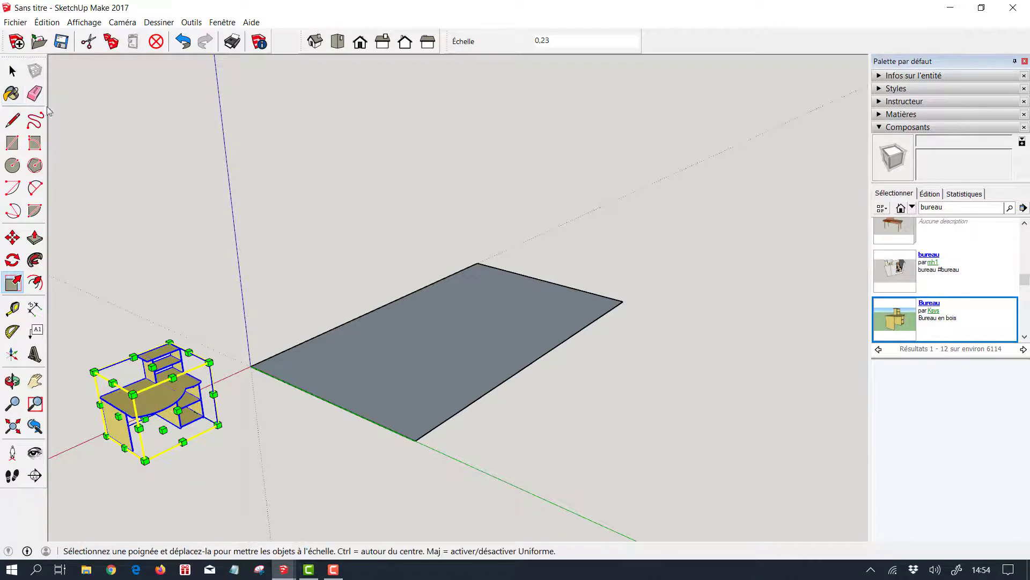
pyautogui.click(12, 70)
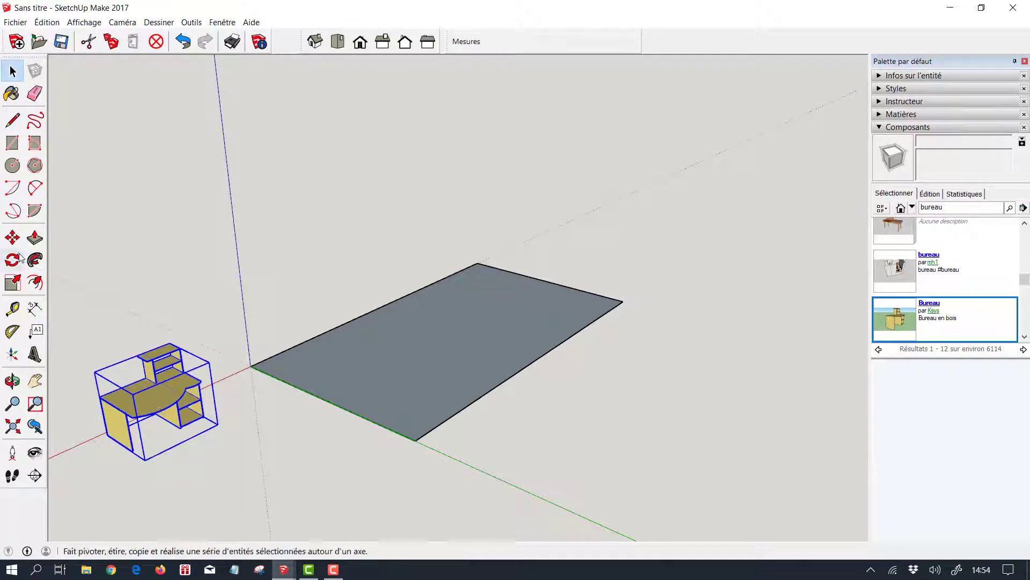
# - Move the desk about 9107 mm from outside the origin onto the middle of the large ground rectangle
pyautogui.click(12, 238)
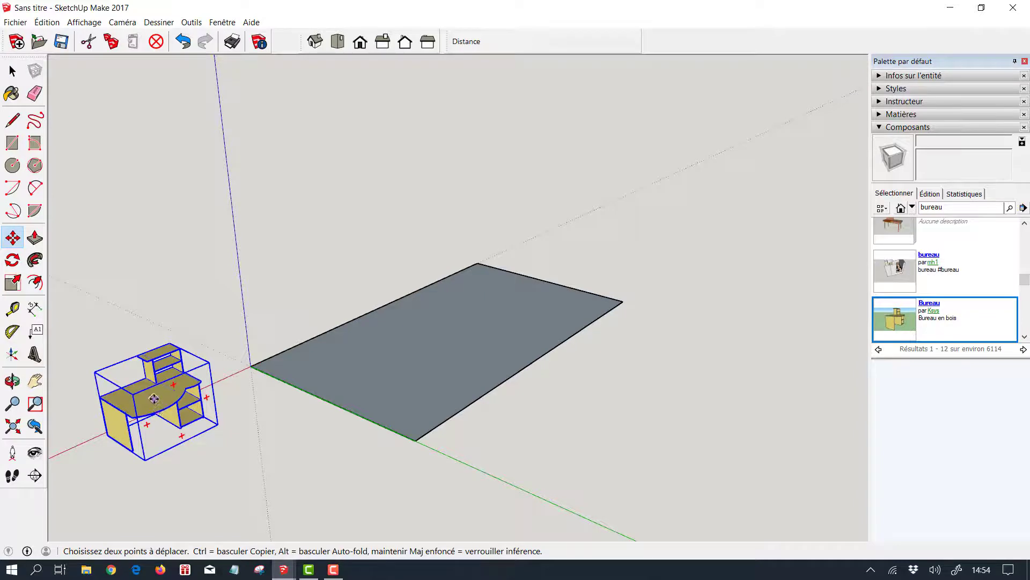
pyautogui.click(154, 399)
pyautogui.click(429, 325)
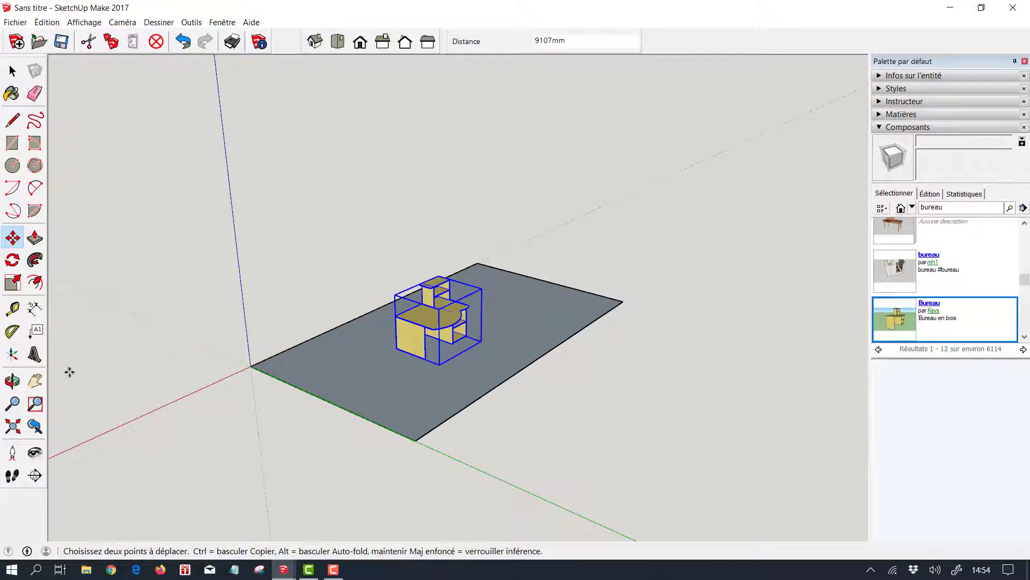
# - Draw a second rectangle of about 3828 × 2642 mm beside the large one and extrude it about 1797 mm into a box
pyautogui.click(35, 380)
pyautogui.moveTo(402, 385); pyautogui.dragTo(381, 347)
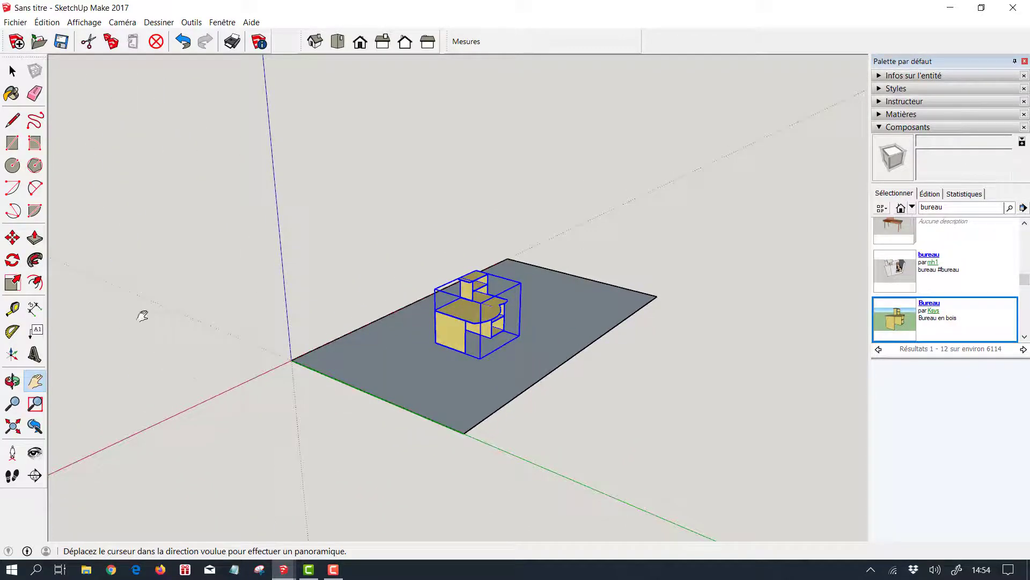
pyautogui.moveTo(638, 399); pyautogui.dragTo(610, 395)
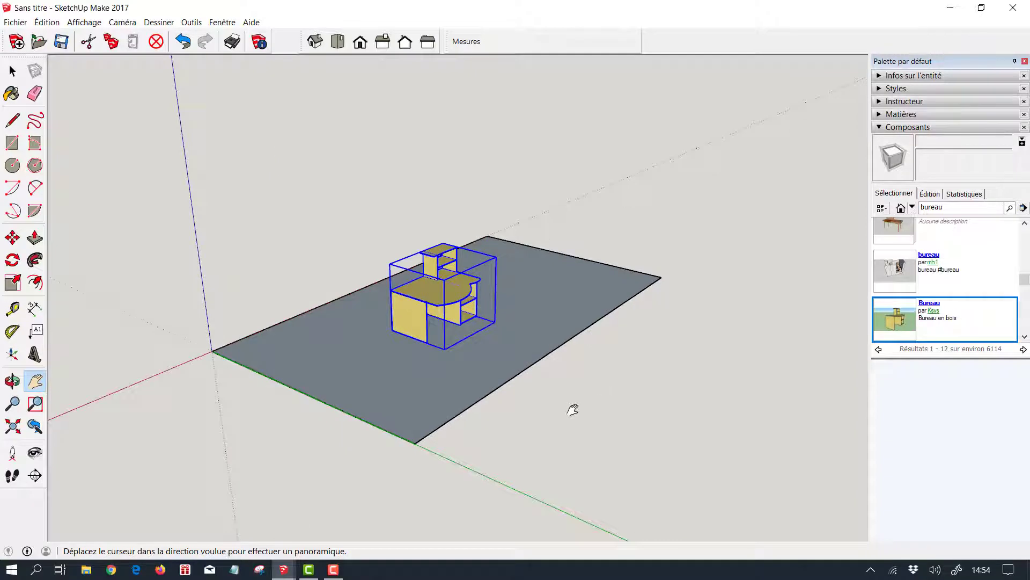
pyautogui.click(16, 144)
pyautogui.click(580, 423)
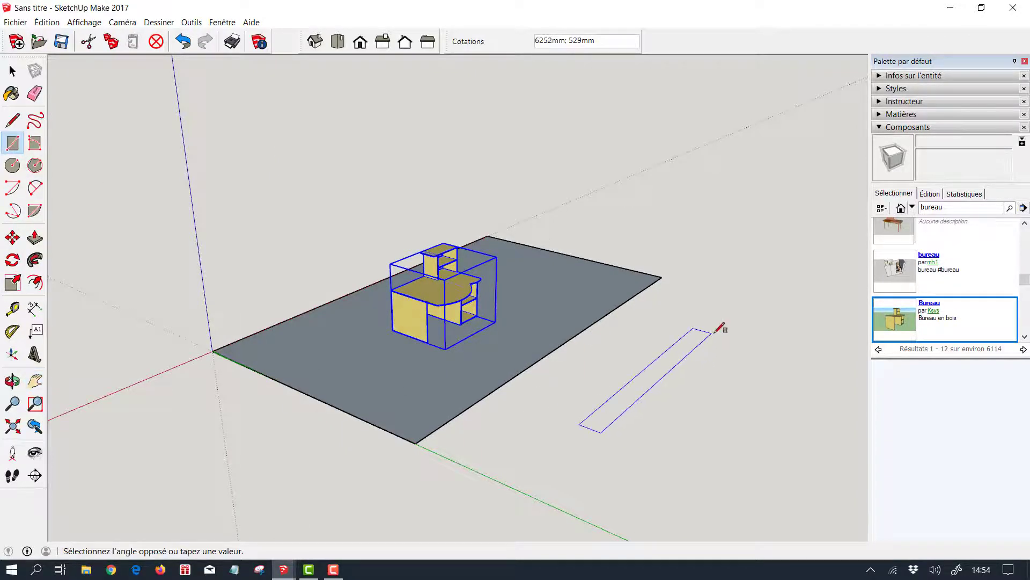
pyautogui.click(761, 392)
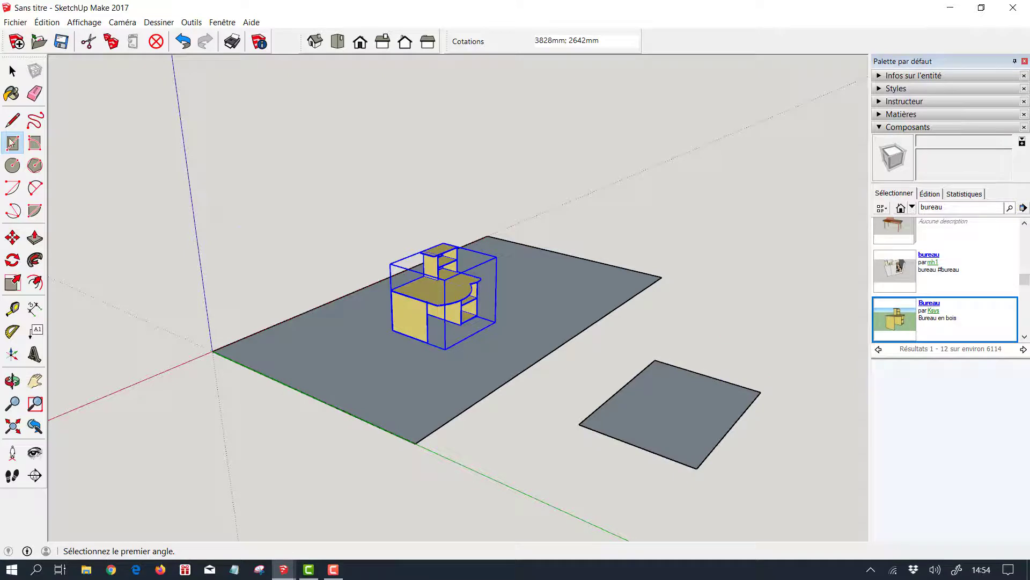
pyautogui.click(35, 237)
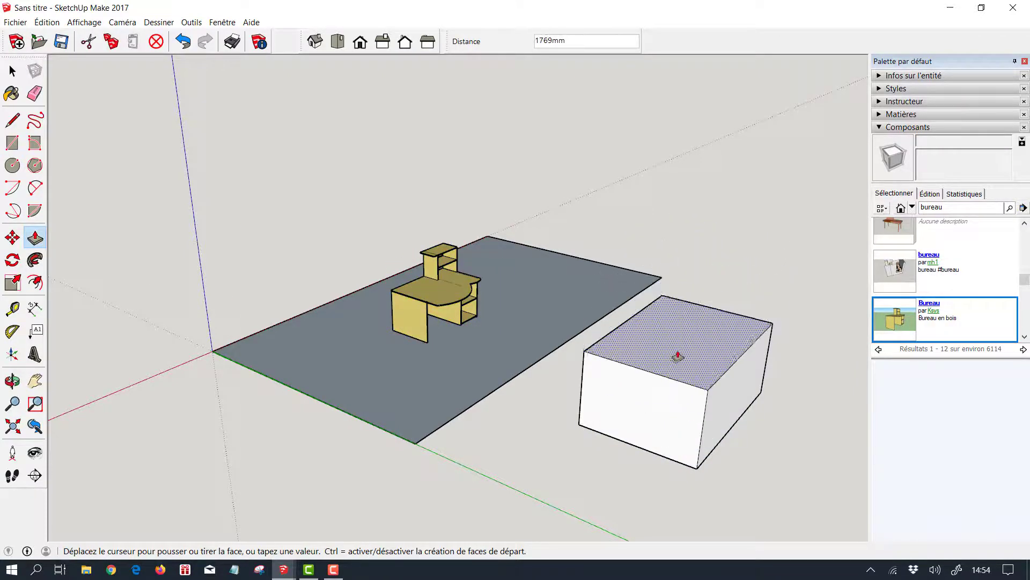
pyautogui.click(665, 358)
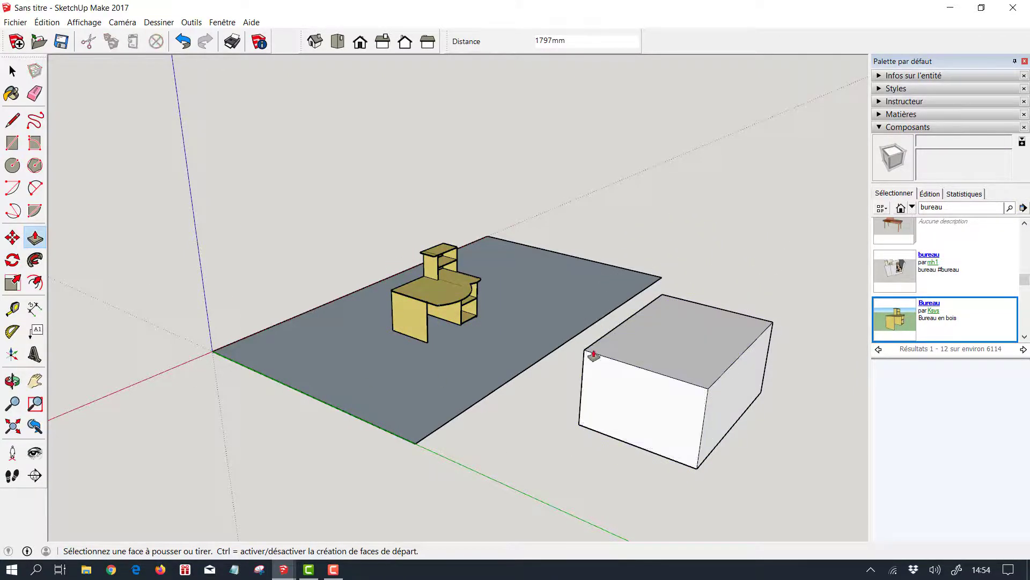
# - Dimension the height of the box along its vertical corner edge nearest the ground rectangle, placing the dimension beside the box
pyautogui.click(34, 310)
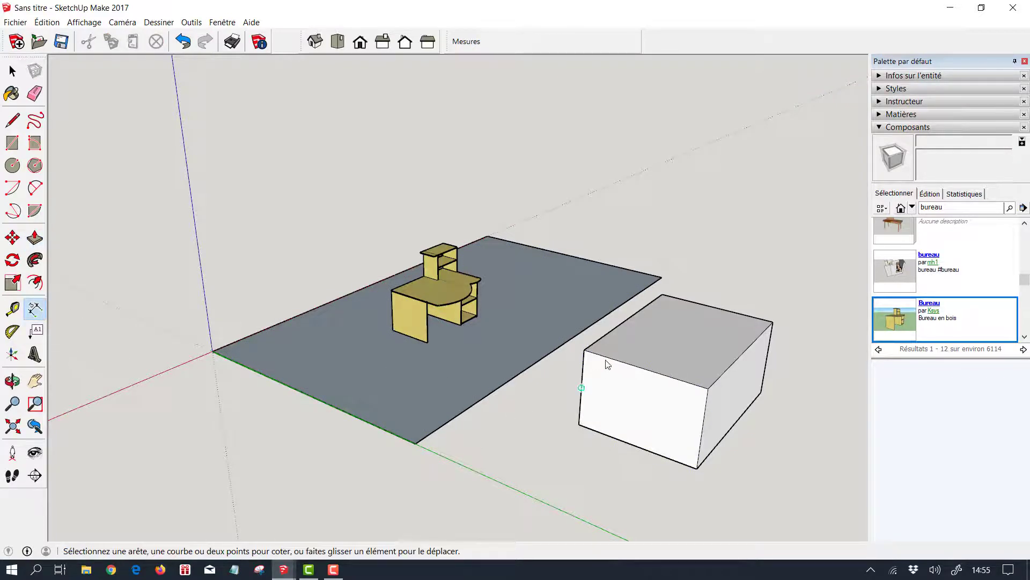
pyautogui.click(588, 352)
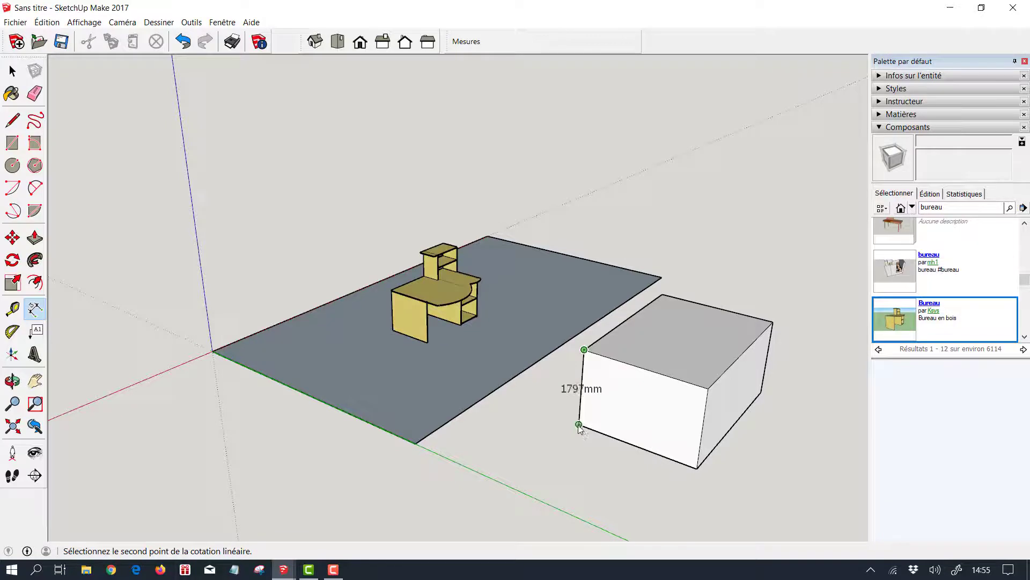
pyautogui.click(579, 425)
pyautogui.click(556, 430)
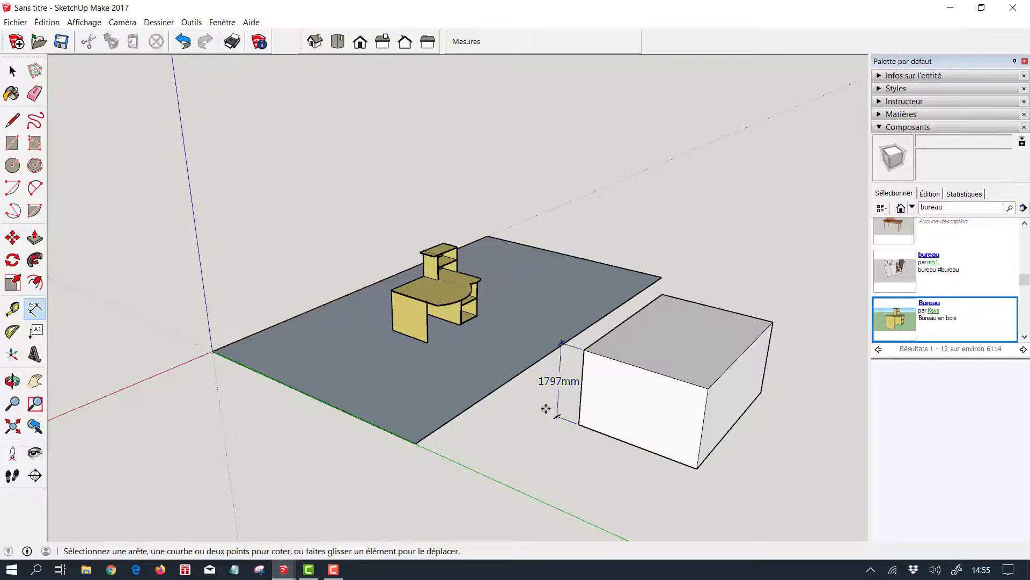
pyautogui.click(707, 409)
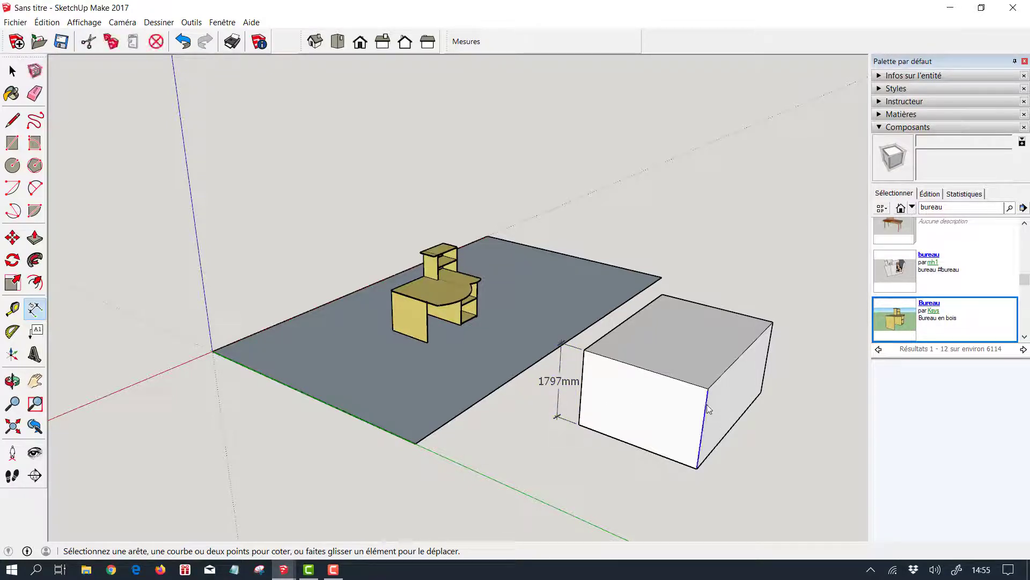
pyautogui.press('Escape')
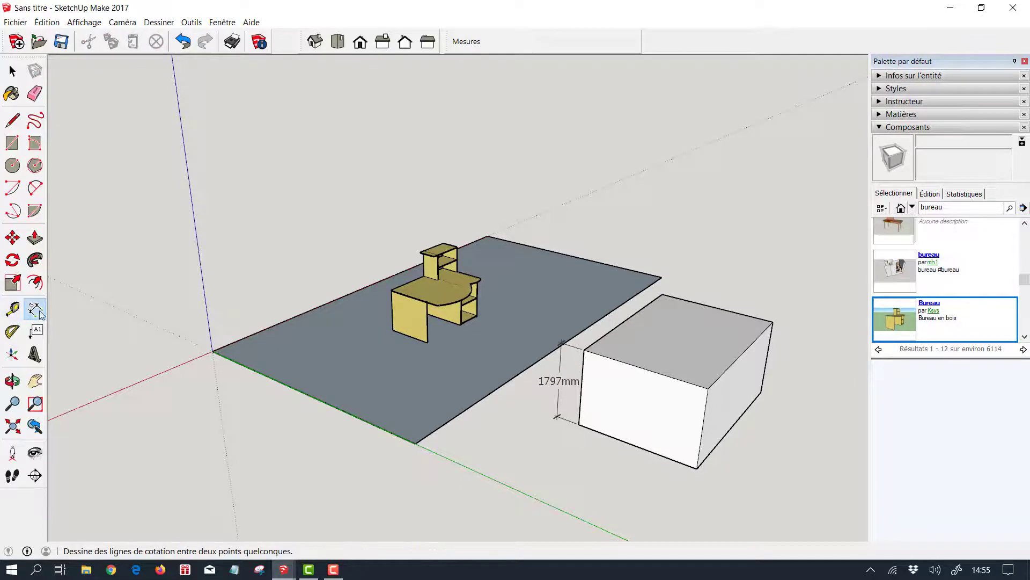
# - Dimension the upper front edge of the box, then push the adjoining end face inward about 867 mm
pyautogui.click(585, 350)
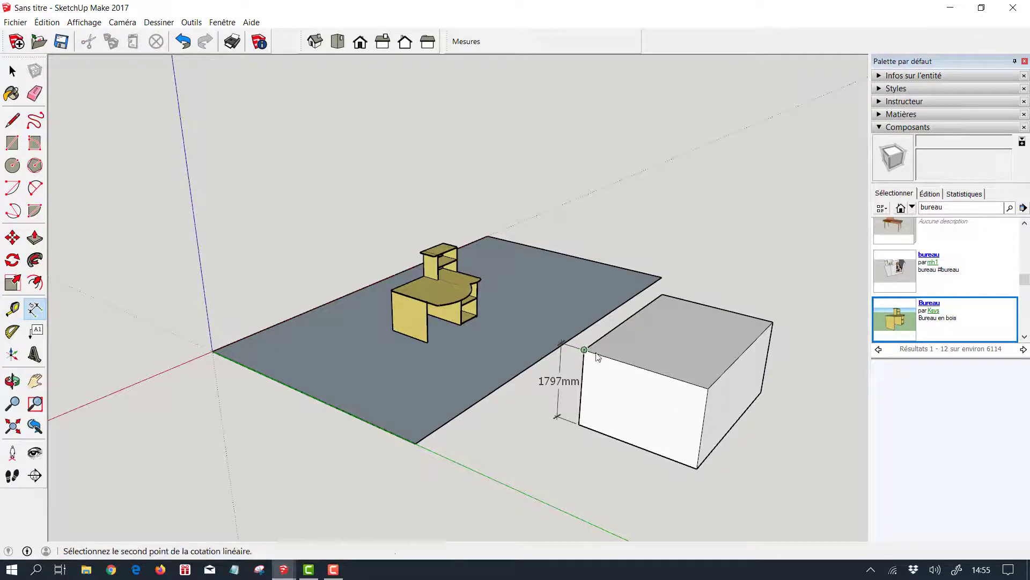
pyautogui.click(698, 391)
pyautogui.click(592, 498)
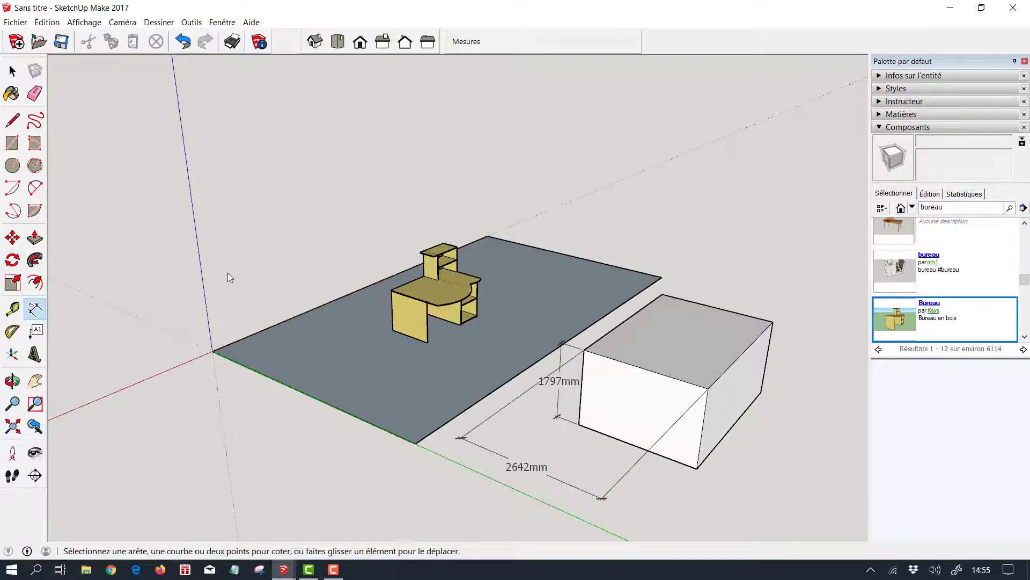
pyautogui.click(35, 237)
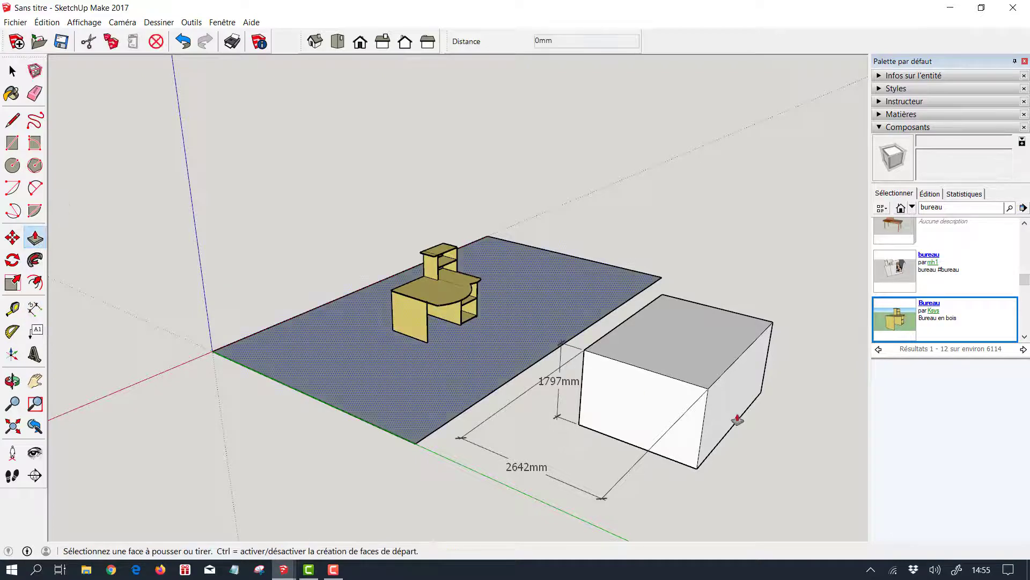
pyautogui.moveTo(733, 403); pyautogui.dragTo(695, 403)
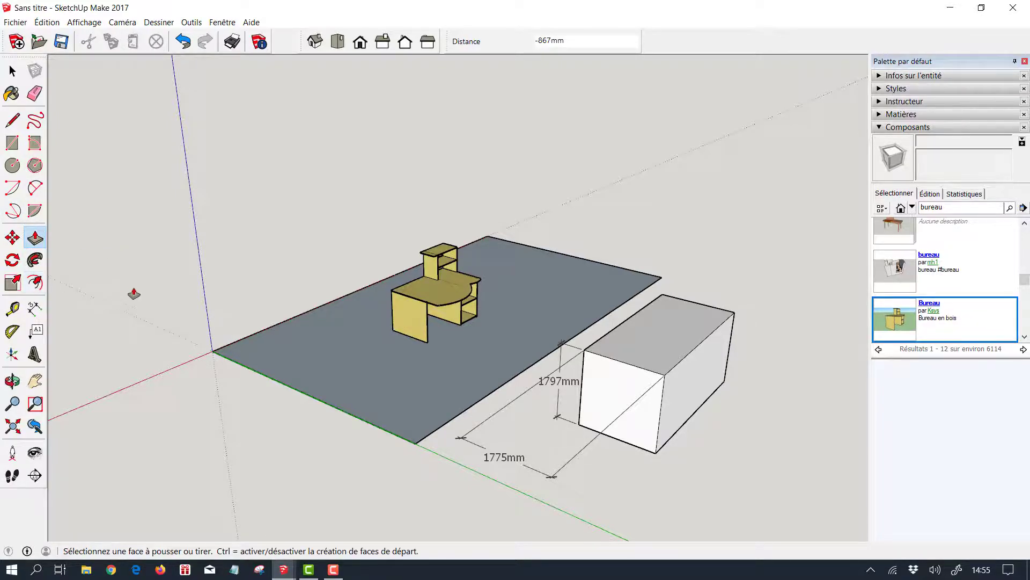
# - Select the whole model, including the desk, ground rectangle, box and dimensions, and delete it
pyautogui.scroll(-2, 134, 294)
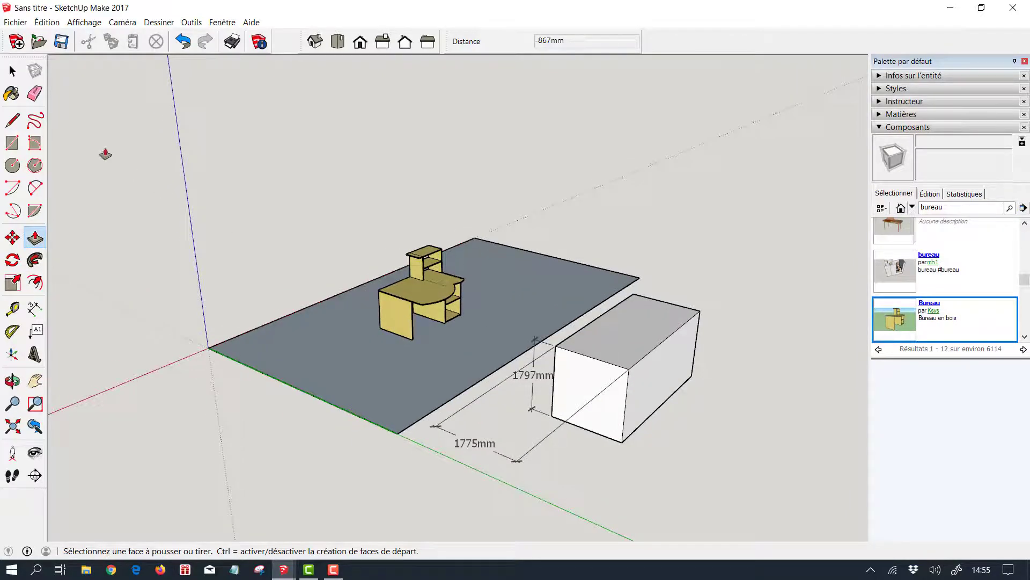
pyautogui.click(12, 71)
pyautogui.moveTo(134, 143); pyautogui.dragTo(768, 513)
pyautogui.press('Delete')
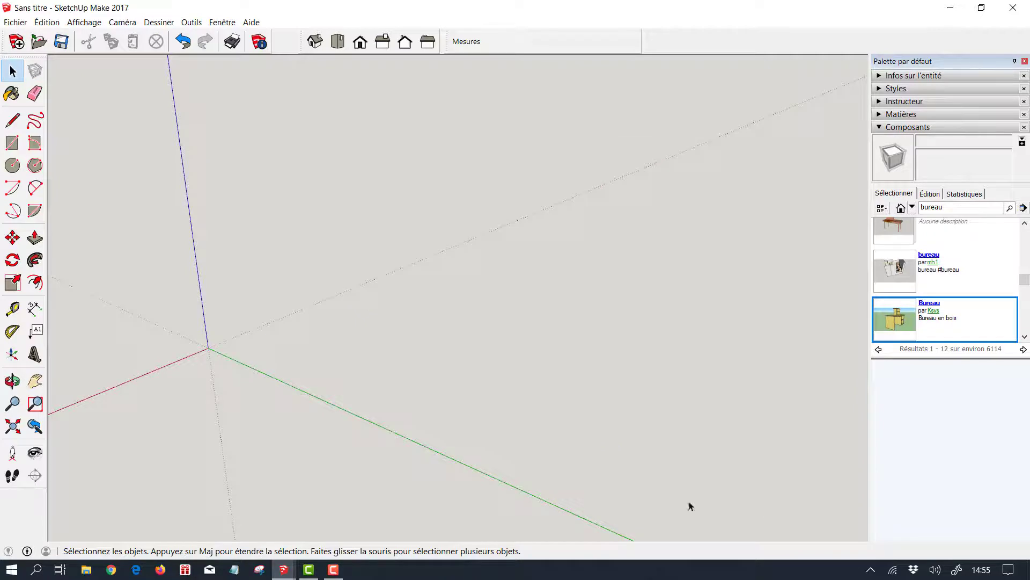
pyautogui.click(13, 142)
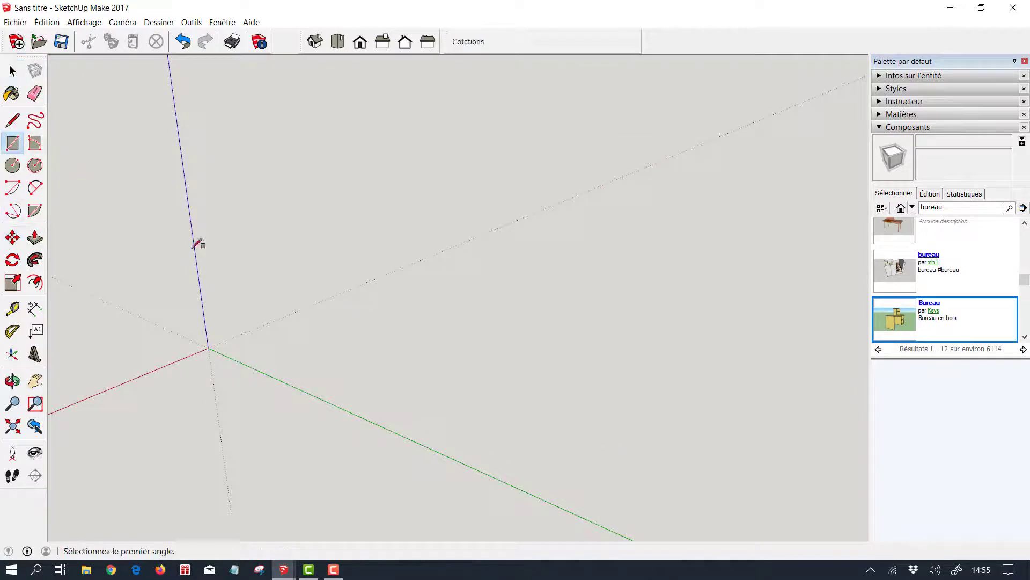
pyautogui.click(356, 348)
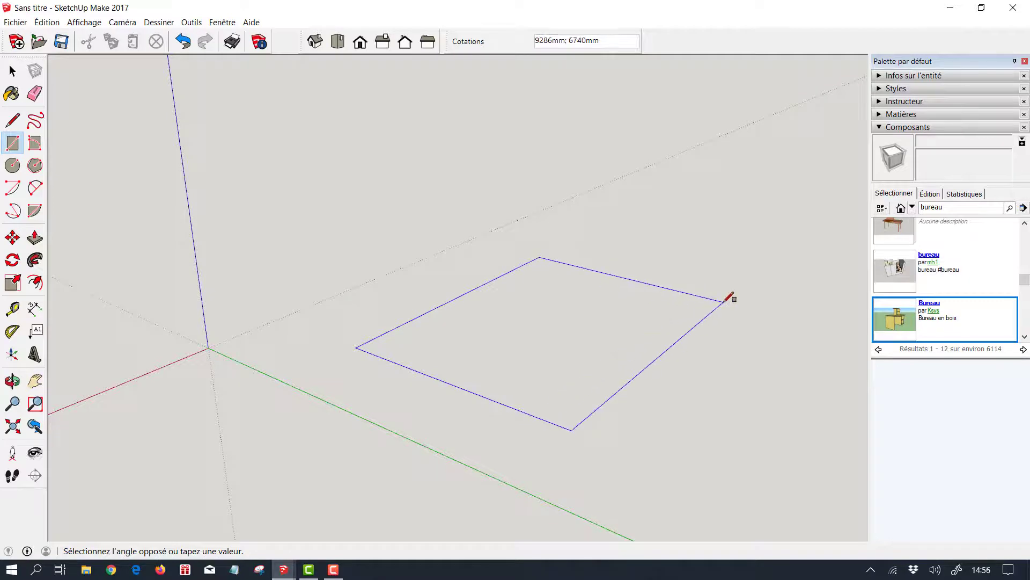
pyautogui.press('Escape')
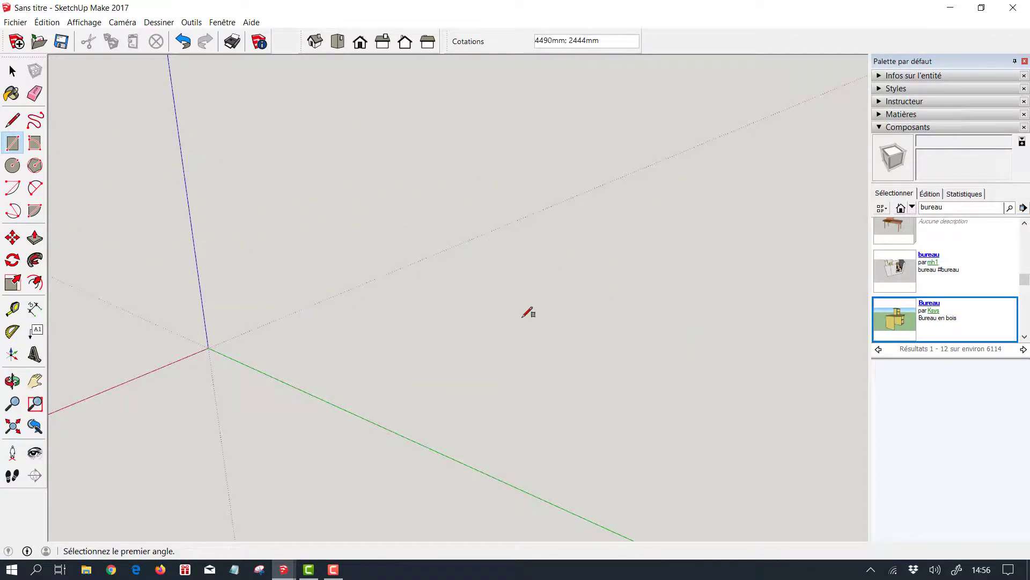
# - Draw a closed, six-cornered L-shaped outline on the ground beside the green axis with the Line tool
pyautogui.click(12, 120)
pyautogui.click(338, 335)
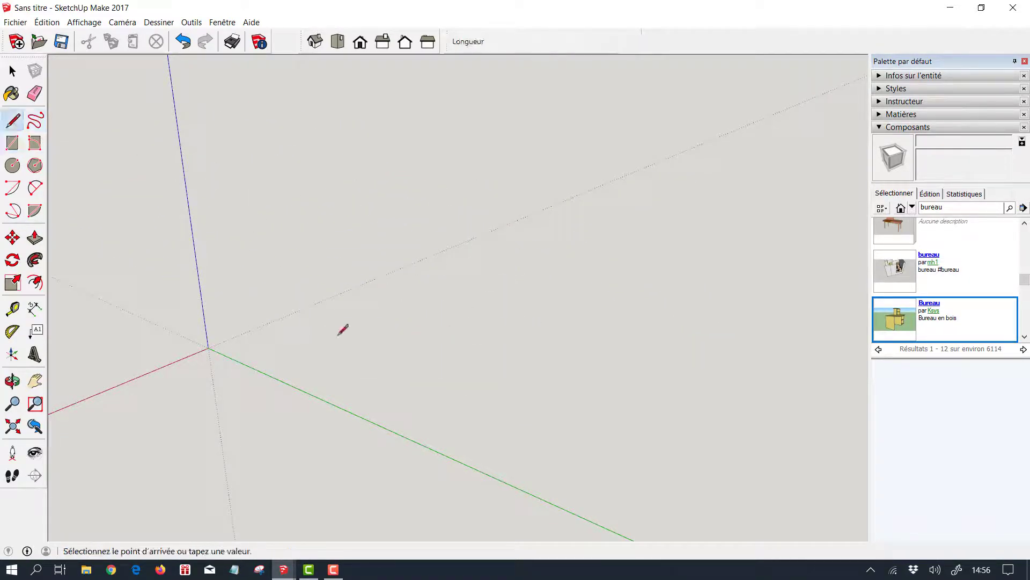
pyautogui.click(599, 214)
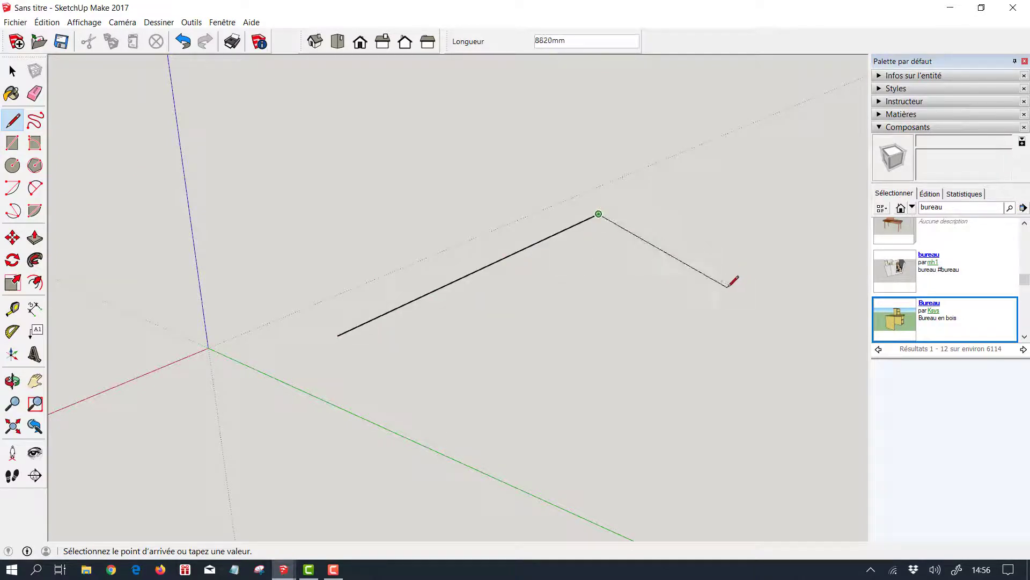
pyautogui.click(757, 244)
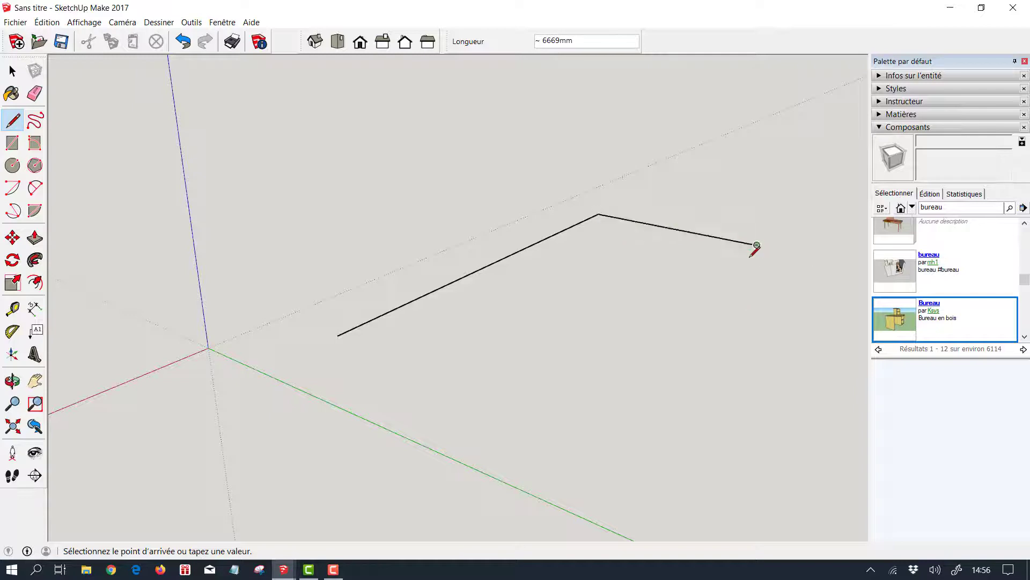
pyautogui.click(628, 342)
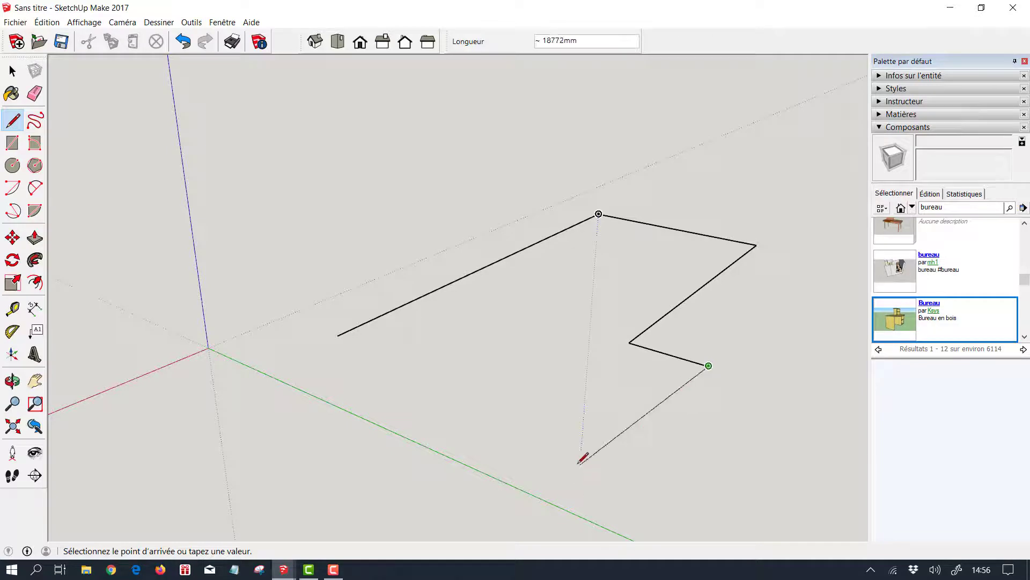
pyautogui.click(587, 484)
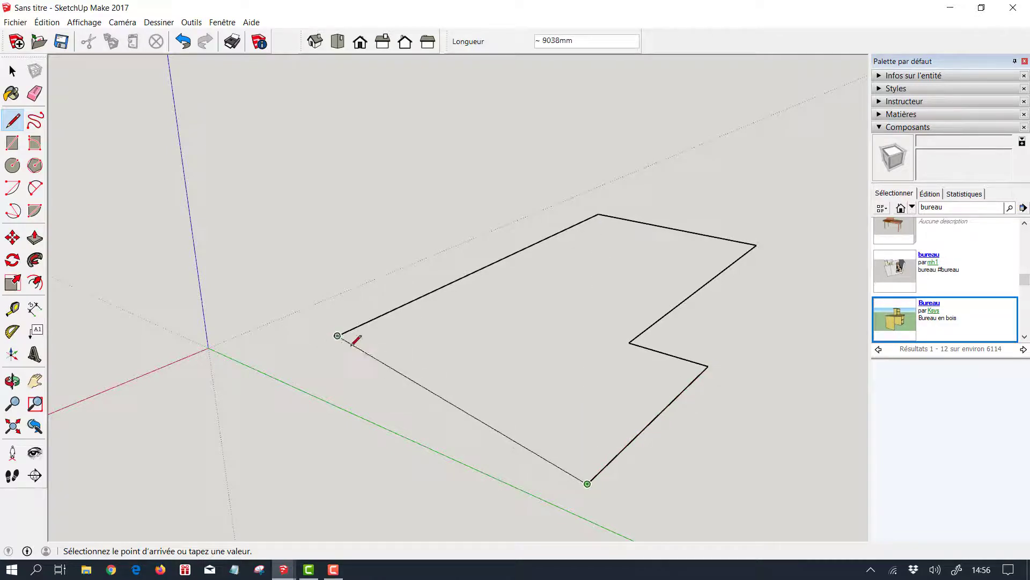
pyautogui.click(304, 363)
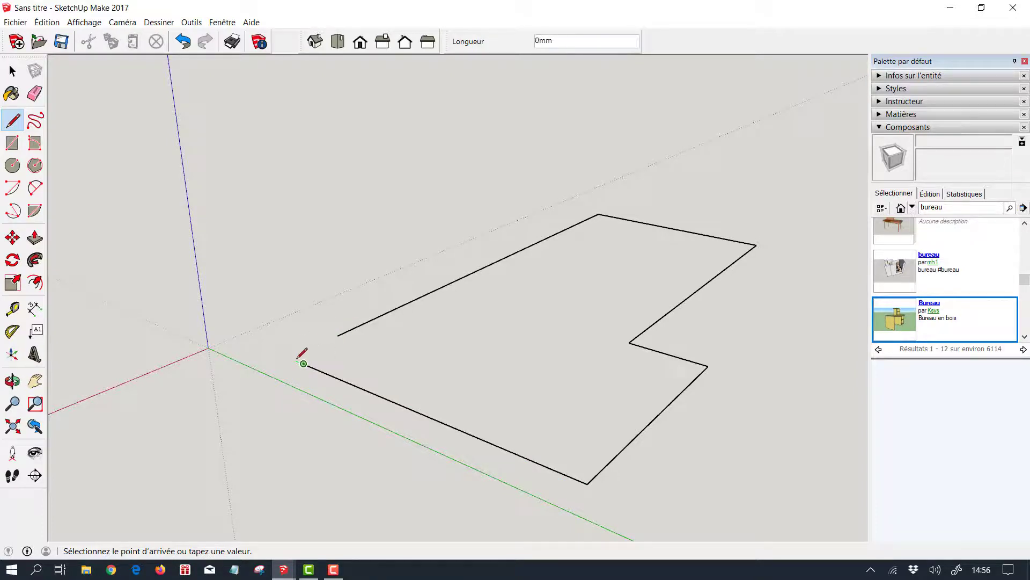
pyautogui.click(337, 335)
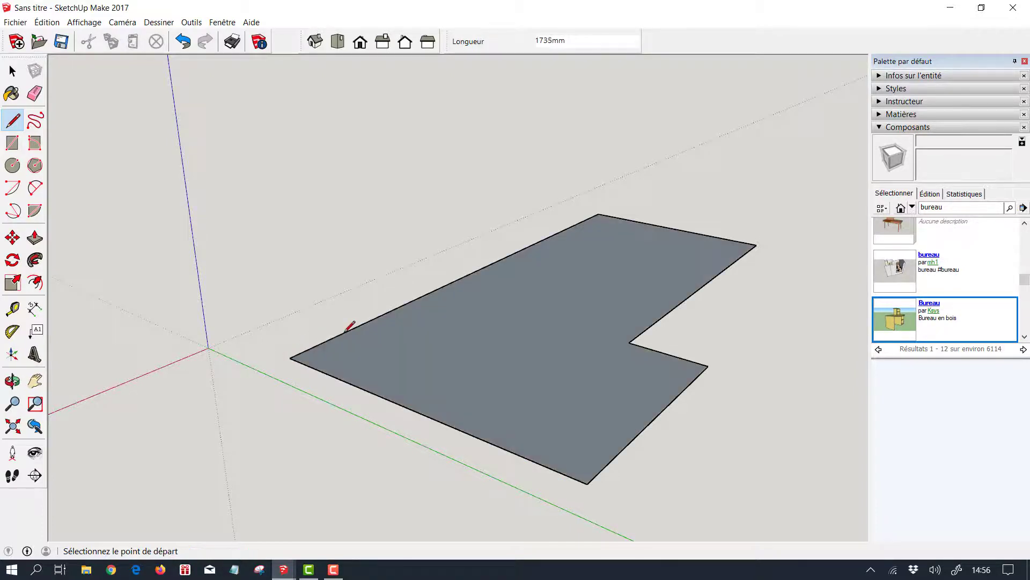
# - Offset the edges of the L-shaped face inward about 909 mm to form a border
pyautogui.click(36, 282)
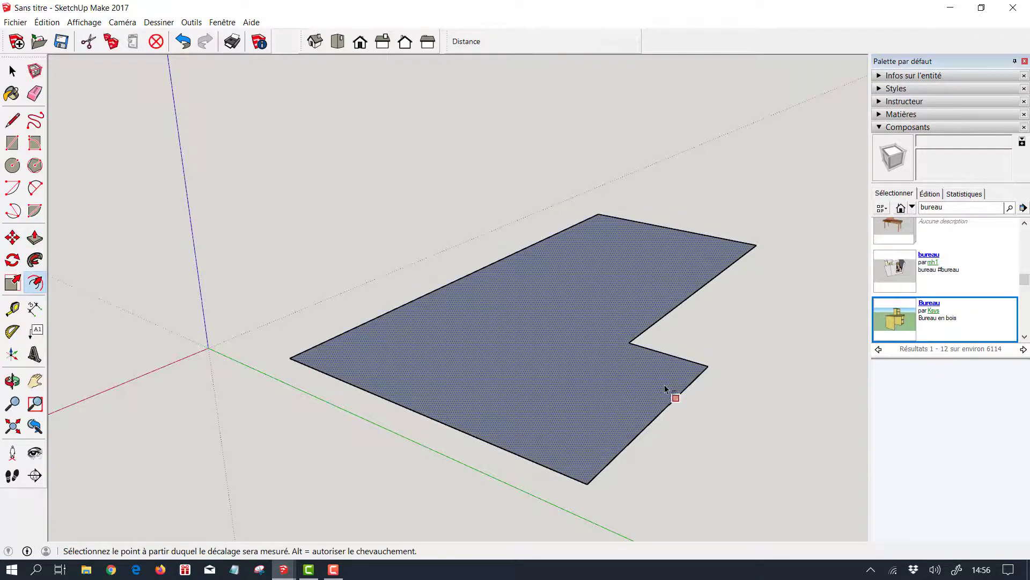
pyautogui.click(490, 340)
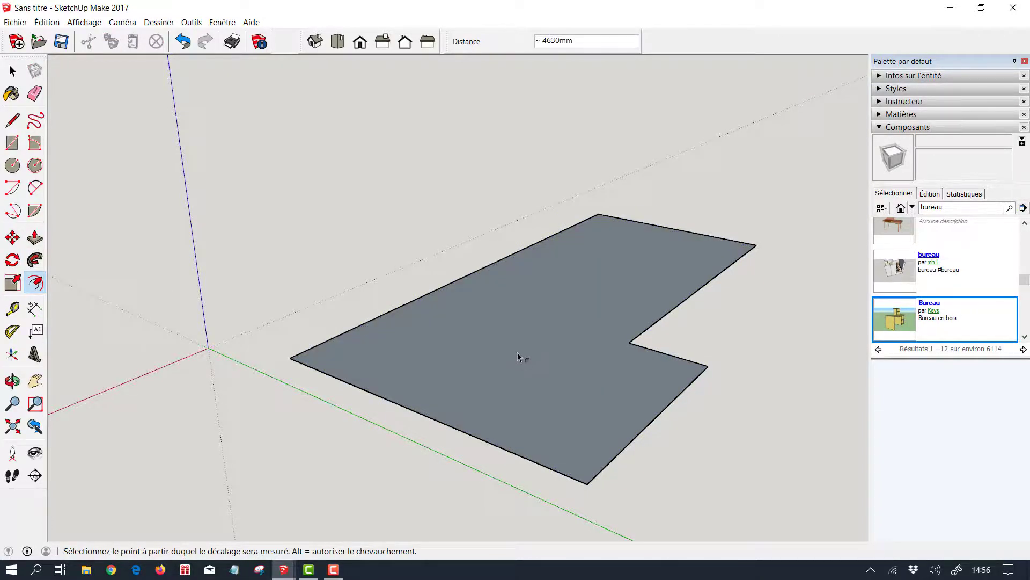
pyautogui.press('Escape')
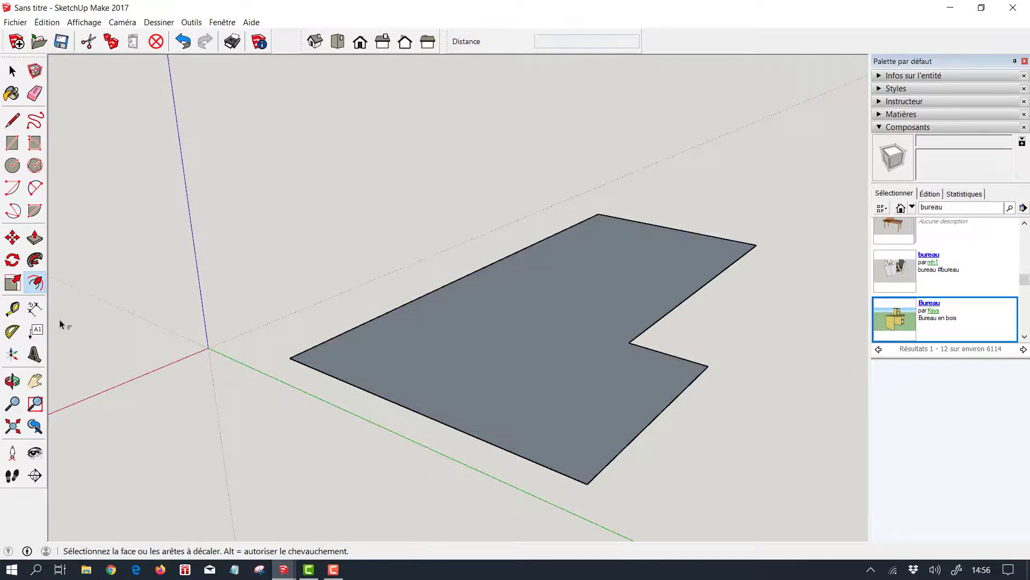
pyautogui.click(542, 337)
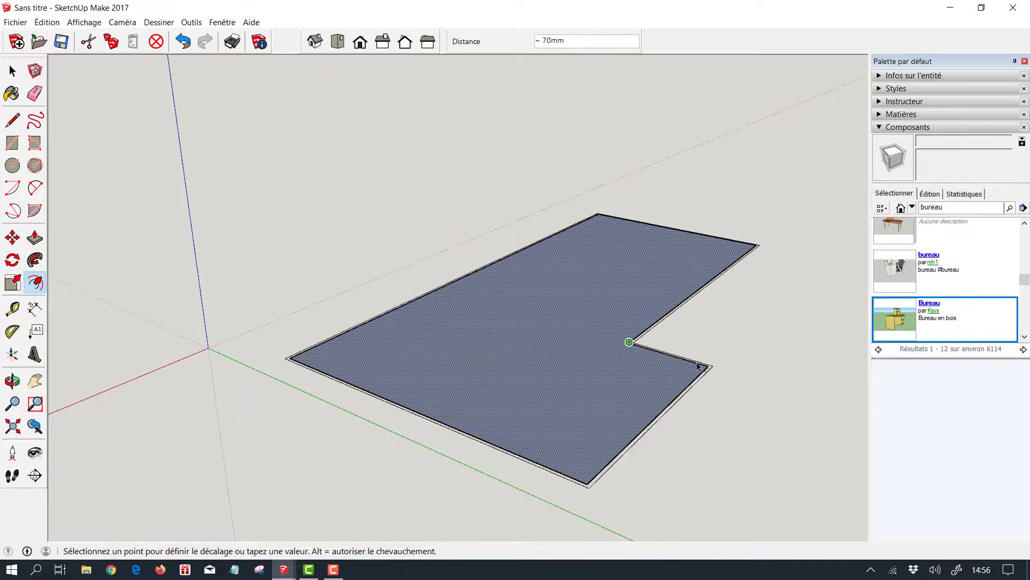
pyautogui.click(631, 364)
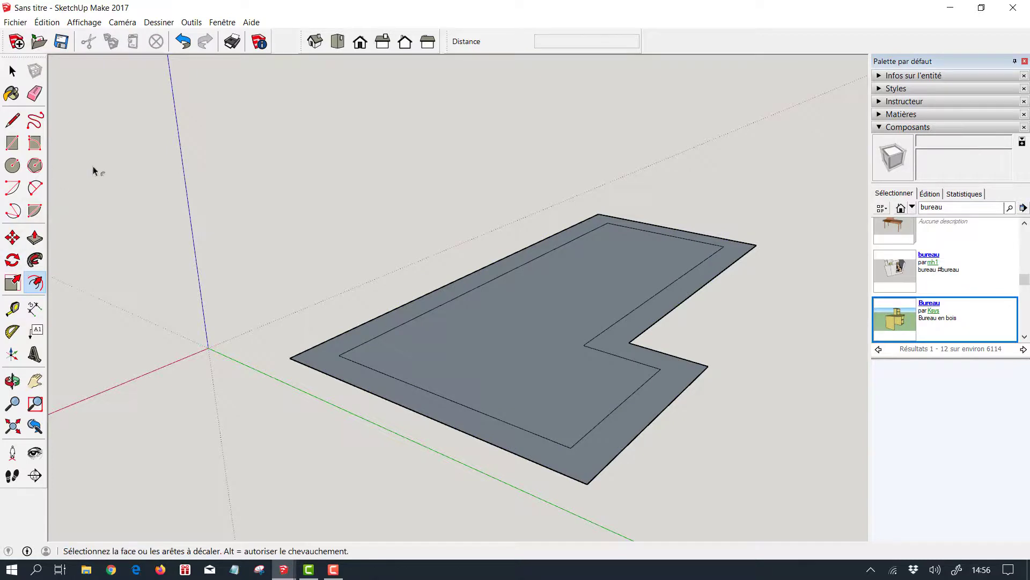
# - Push the inner L-shaped face down about 1170 mm to hollow out a pool basin
pyautogui.click(431, 363)
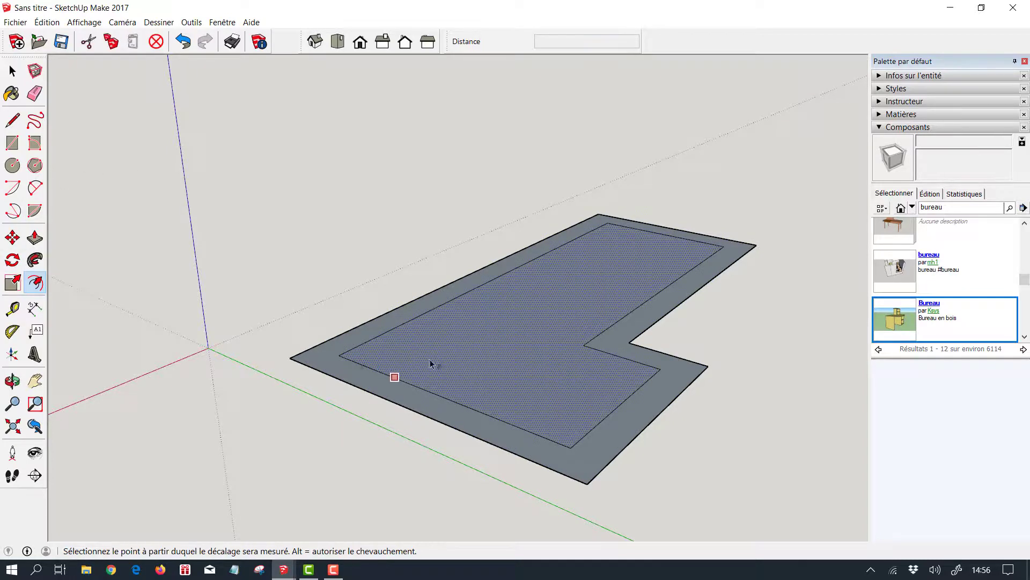
pyautogui.click(35, 236)
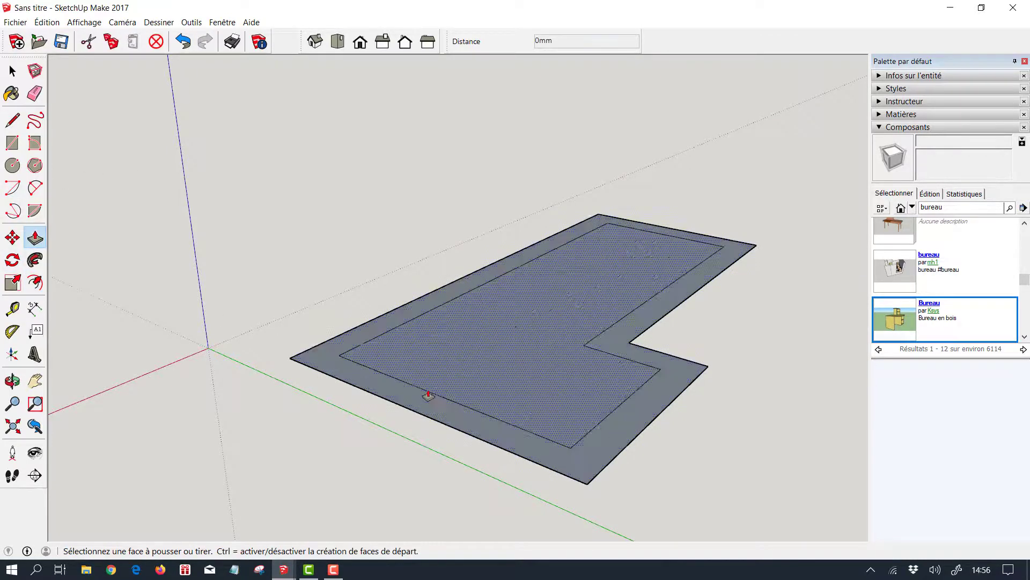
pyautogui.click(455, 385)
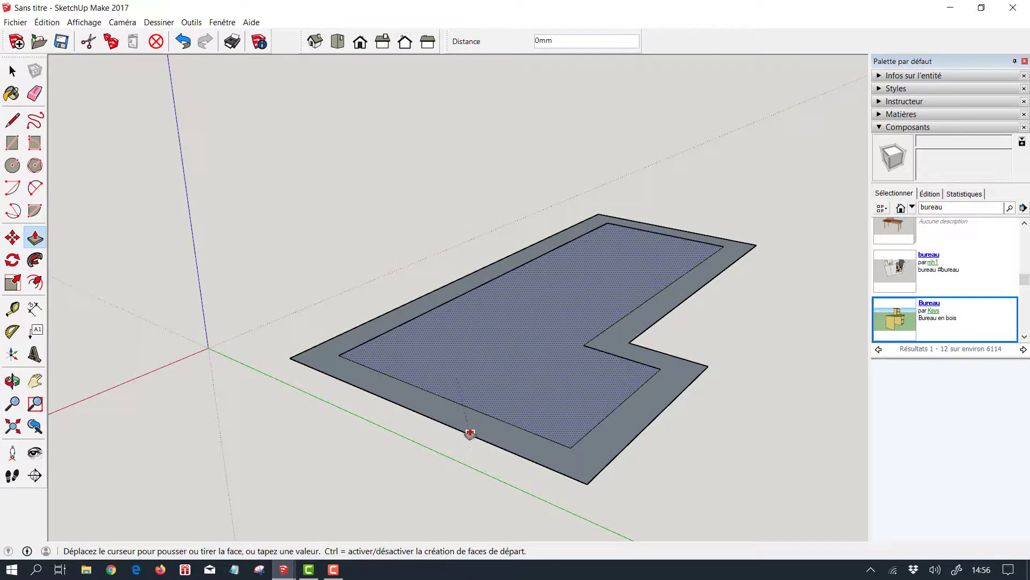
pyautogui.click(473, 424)
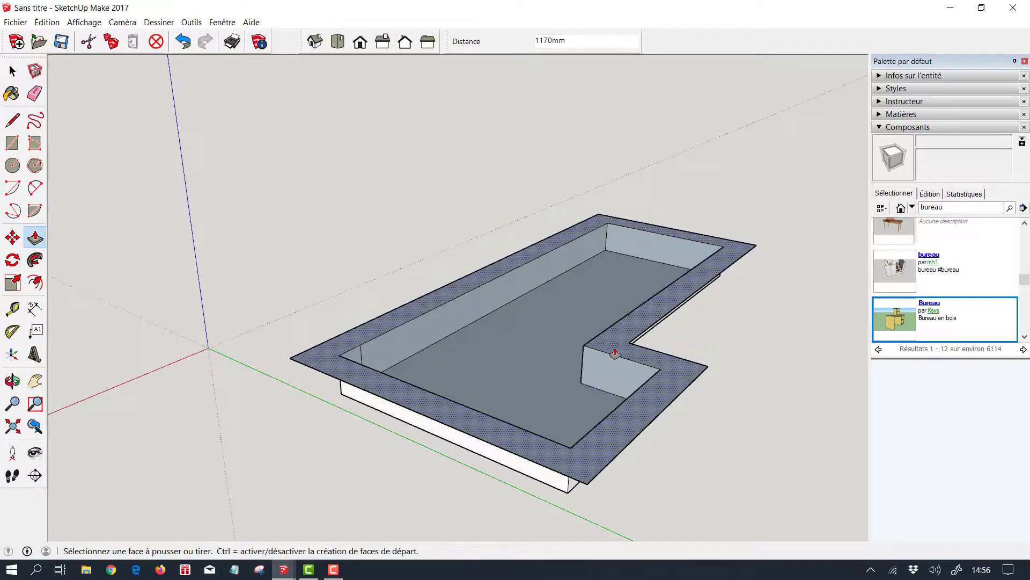
# - Paint the pool floor with the material Eau aspect brillant from the Eau collection
pyautogui.click(12, 70)
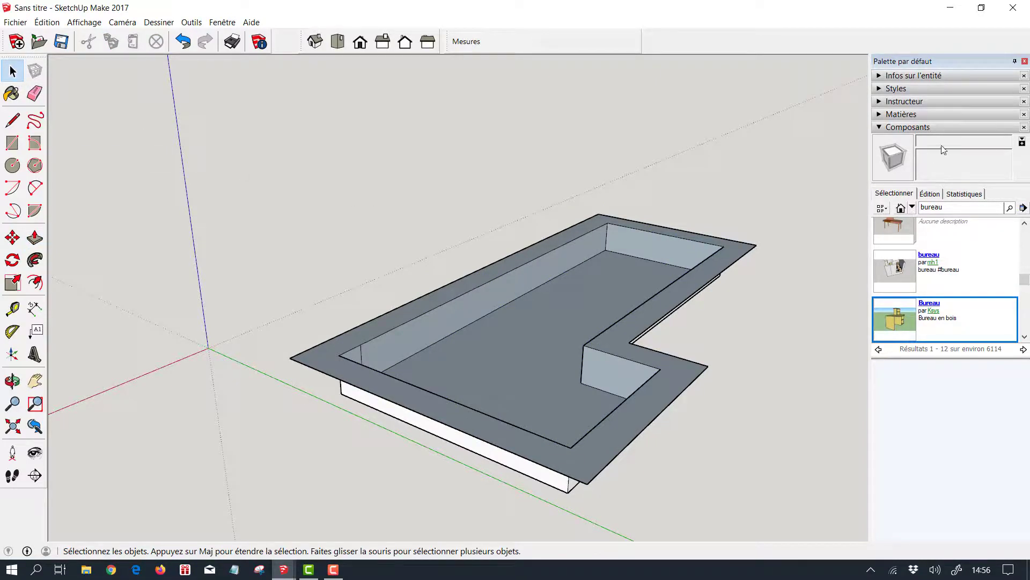
pyautogui.click(879, 125)
pyautogui.click(880, 115)
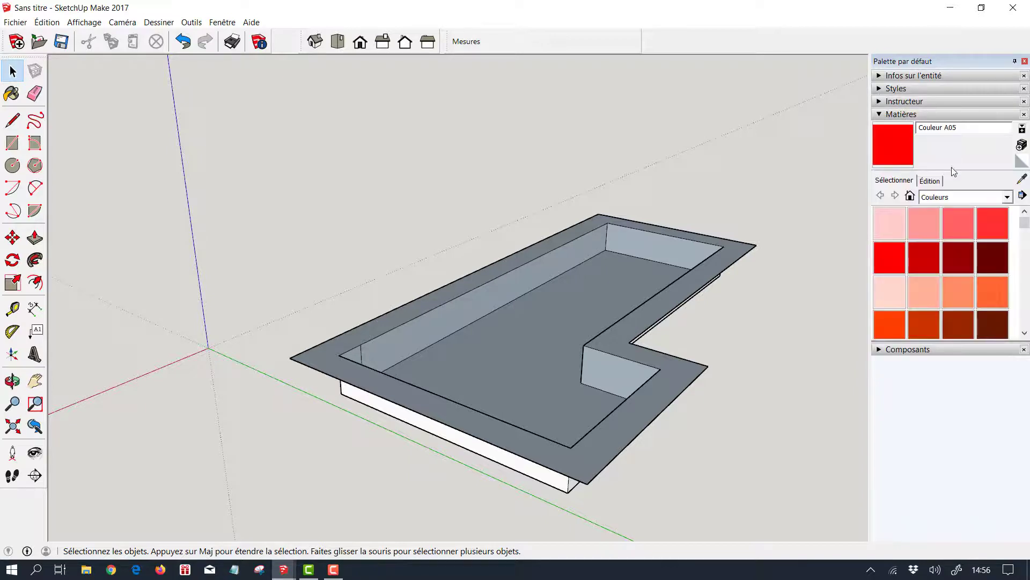
pyautogui.click(1007, 197)
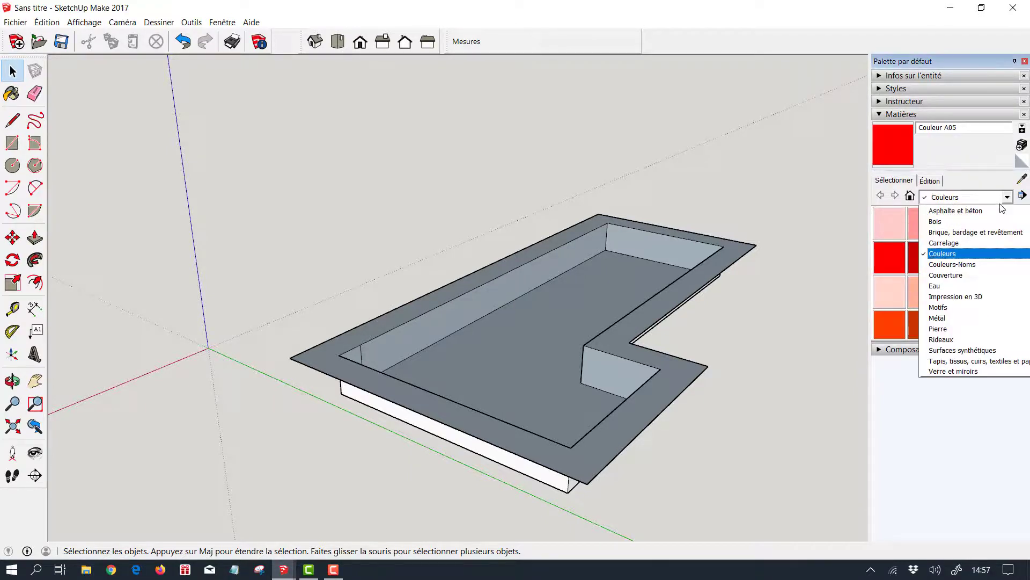
pyautogui.click(970, 287)
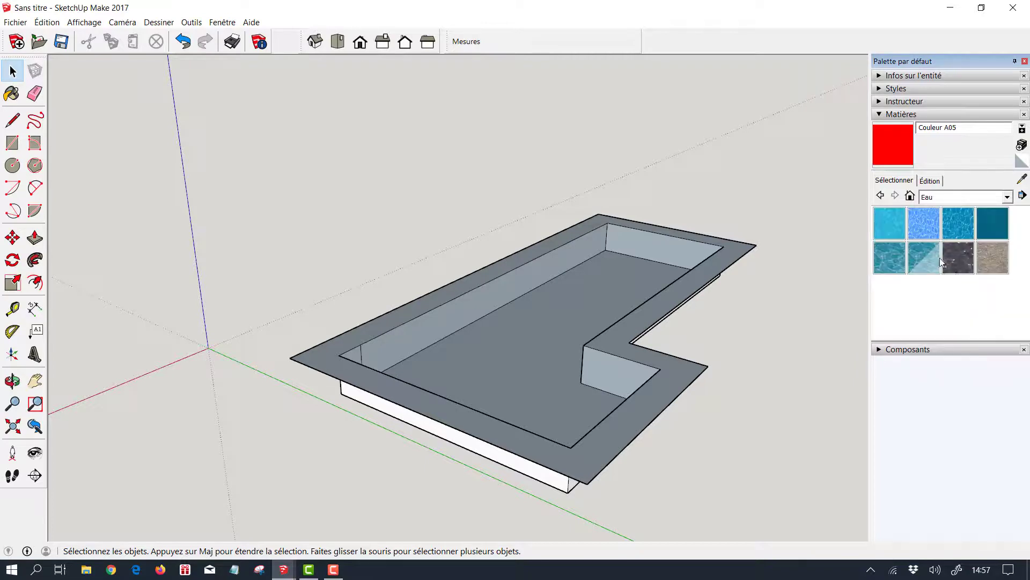
pyautogui.click(890, 225)
pyautogui.click(522, 318)
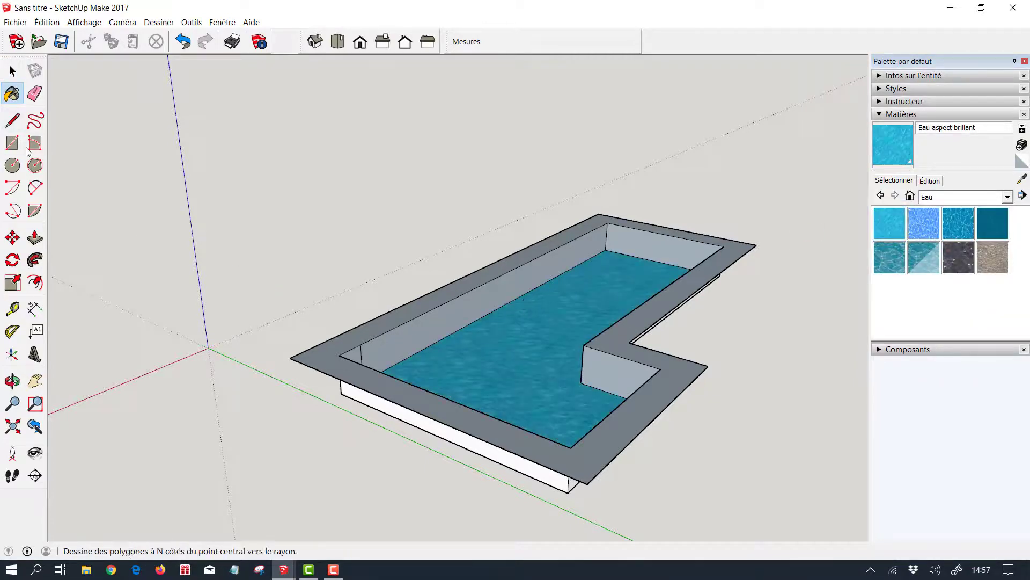
# - Raise the water-textured pool floor about 935 mm with Push/Pull so it sits just below the rim
pyautogui.click(34, 237)
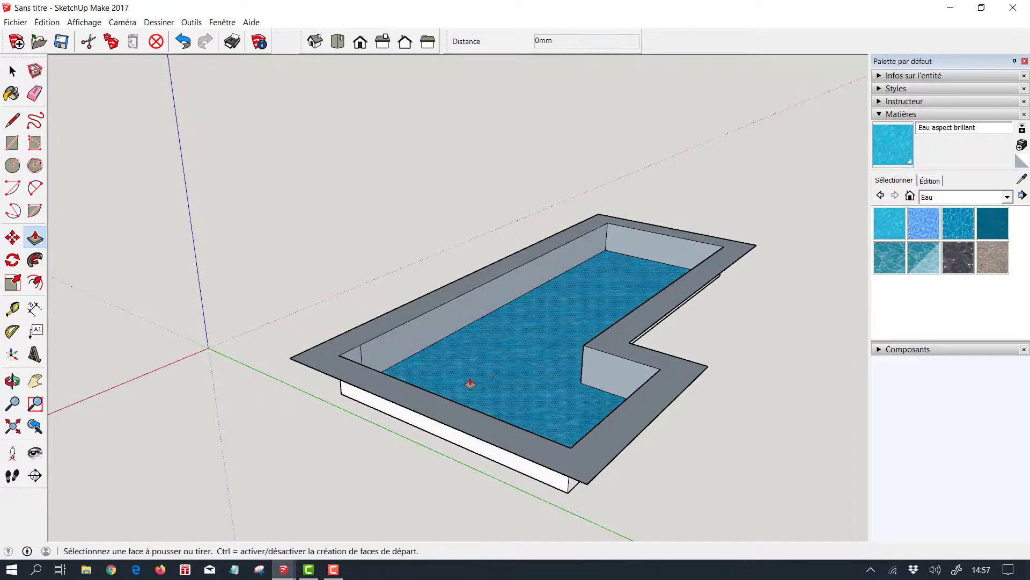
pyautogui.click(485, 380)
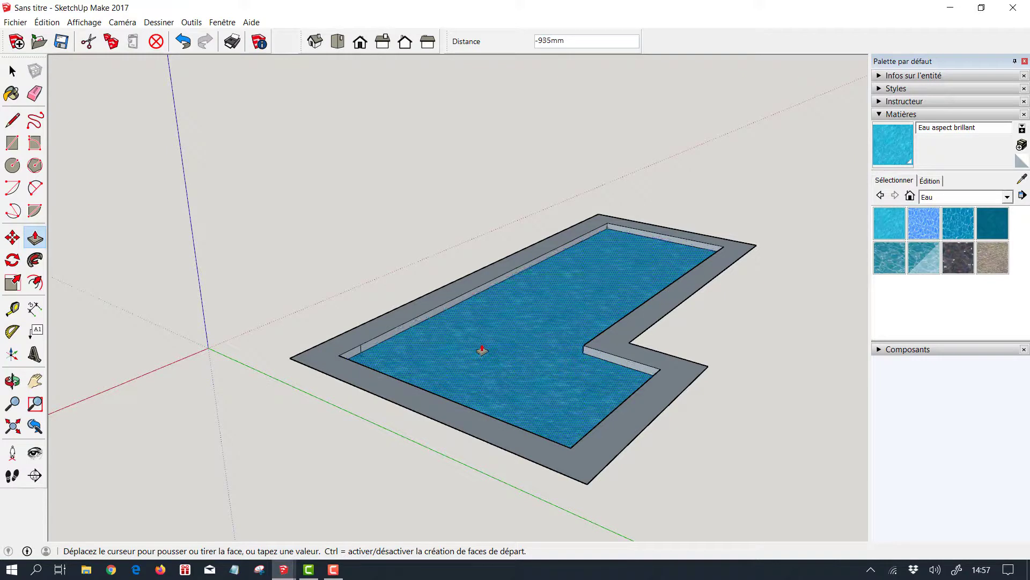
pyautogui.click(479, 352)
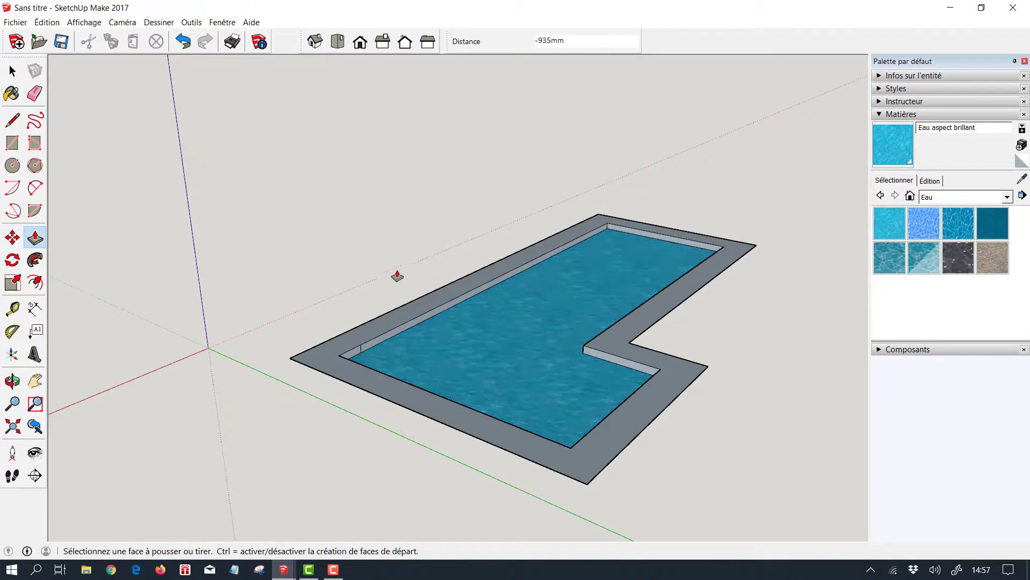